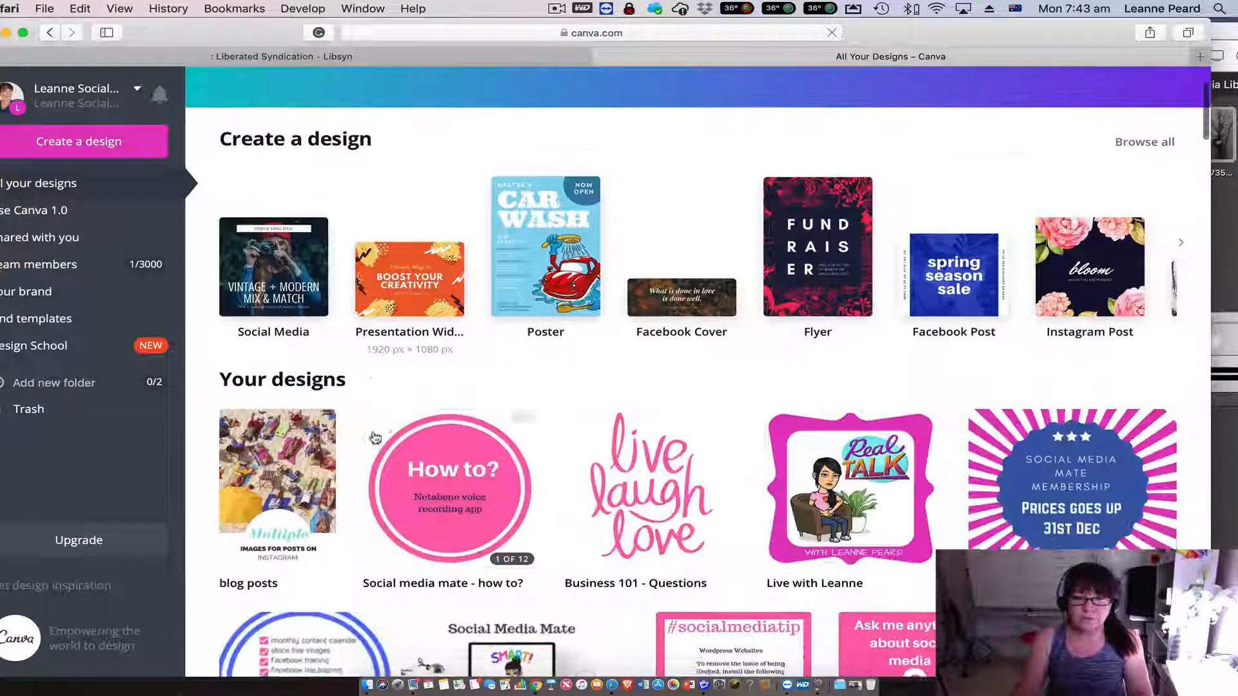
Find the Real Talk cover among Your designs and open it in a new editor tab.
{"action": "scroll", "coordinate": [374, 439], "scroll_direction": "down", "scroll_amount": 5}
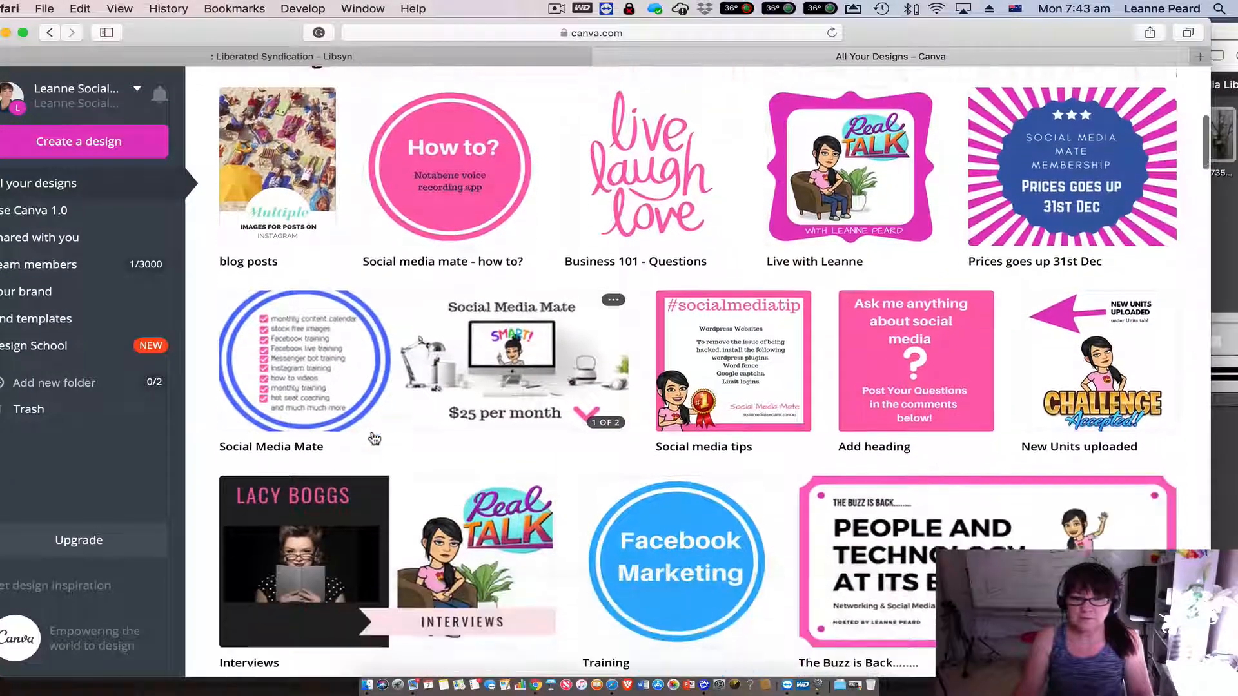
{"action": "scroll", "coordinate": [399, 464], "scroll_direction": "down", "scroll_amount": 10}
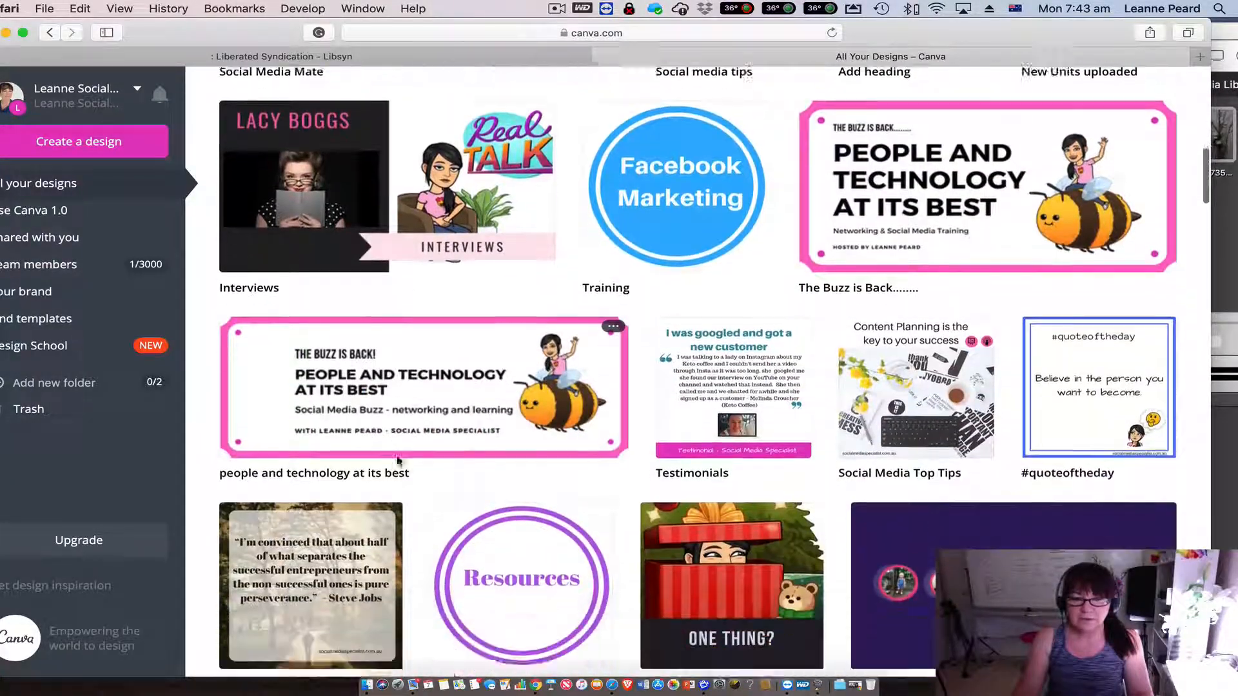
{"action": "scroll", "coordinate": [398, 463], "scroll_direction": "down", "scroll_amount": 5}
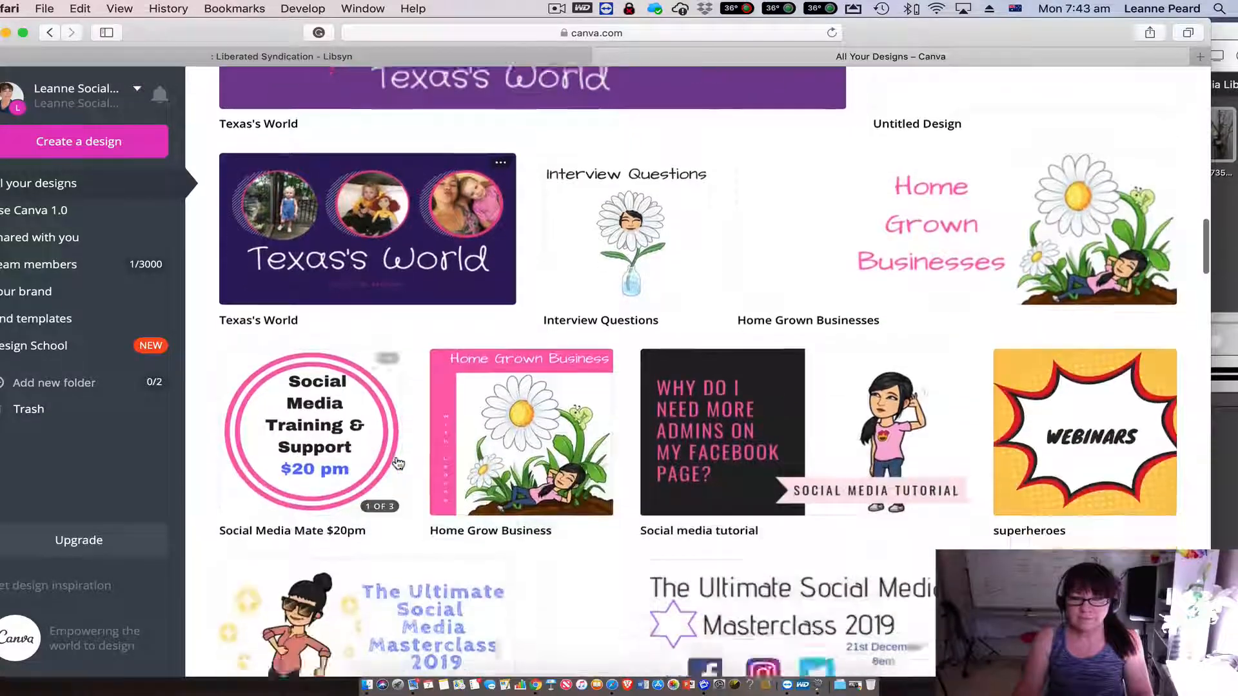
{"action": "scroll", "coordinate": [397, 462], "scroll_direction": "up", "scroll_amount": 20}
{"action": "scroll", "coordinate": [396, 461], "scroll_direction": "up", "scroll_amount": 5}
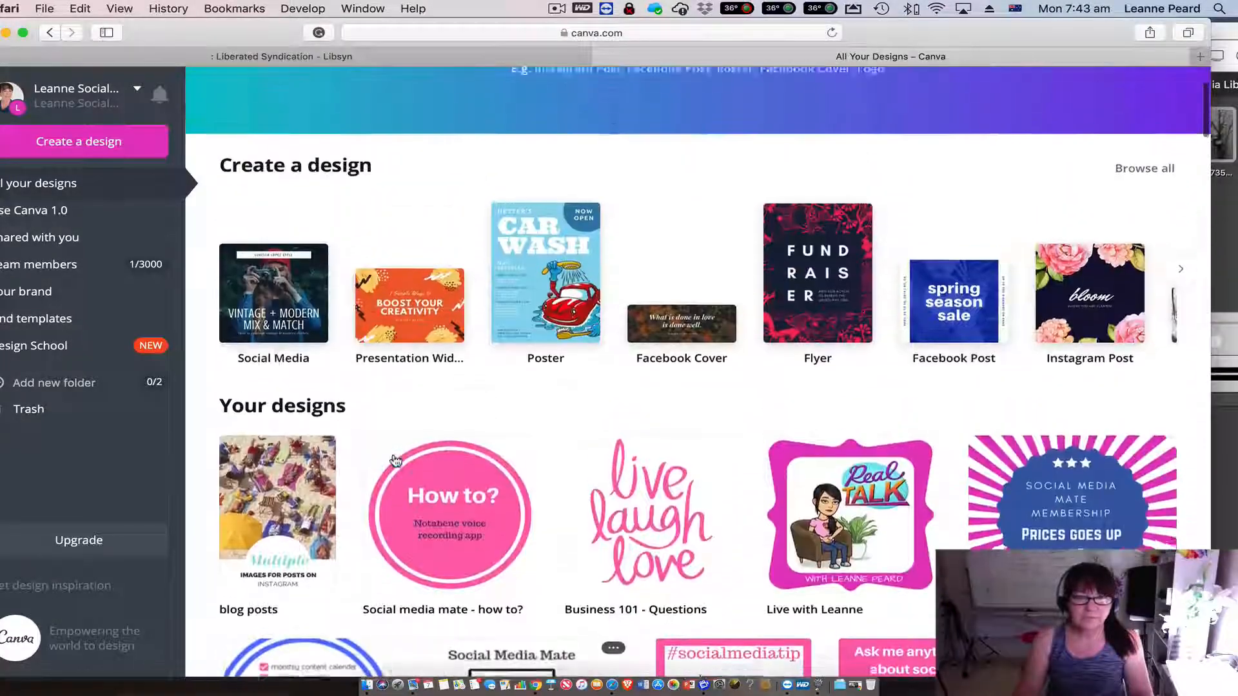
{"action": "scroll", "coordinate": [395, 459], "scroll_direction": "down", "scroll_amount": 2}
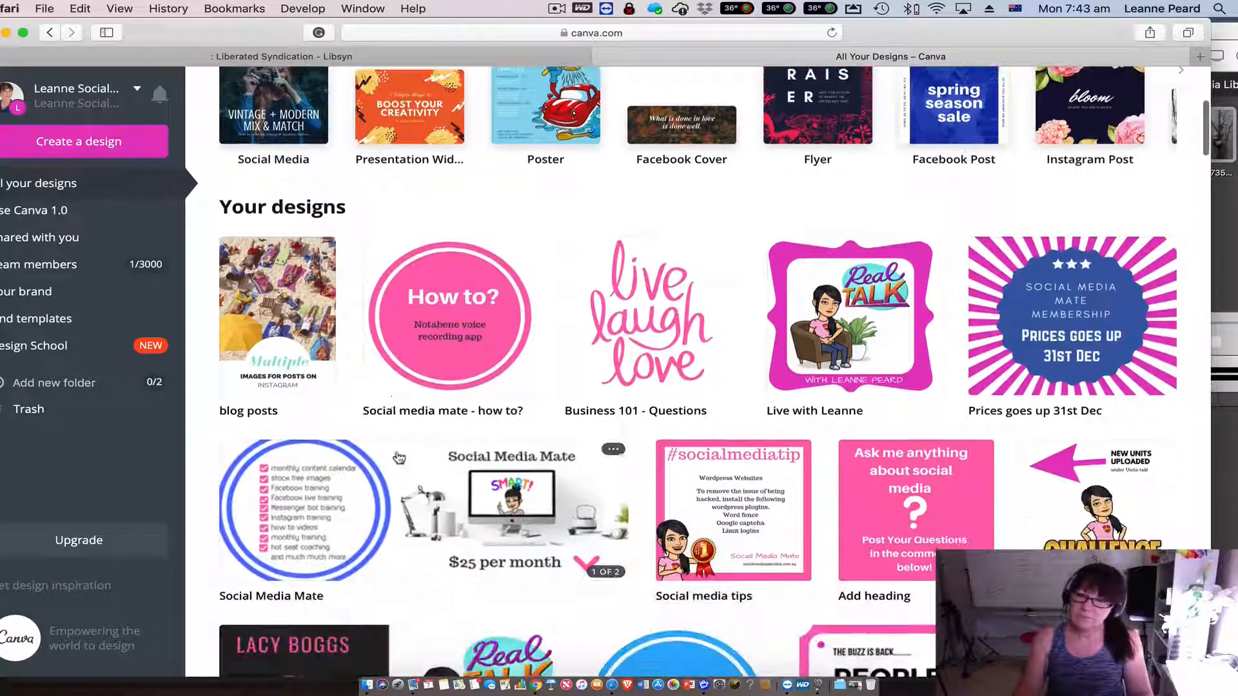
{"action": "left_click", "coordinate": [822, 312]}
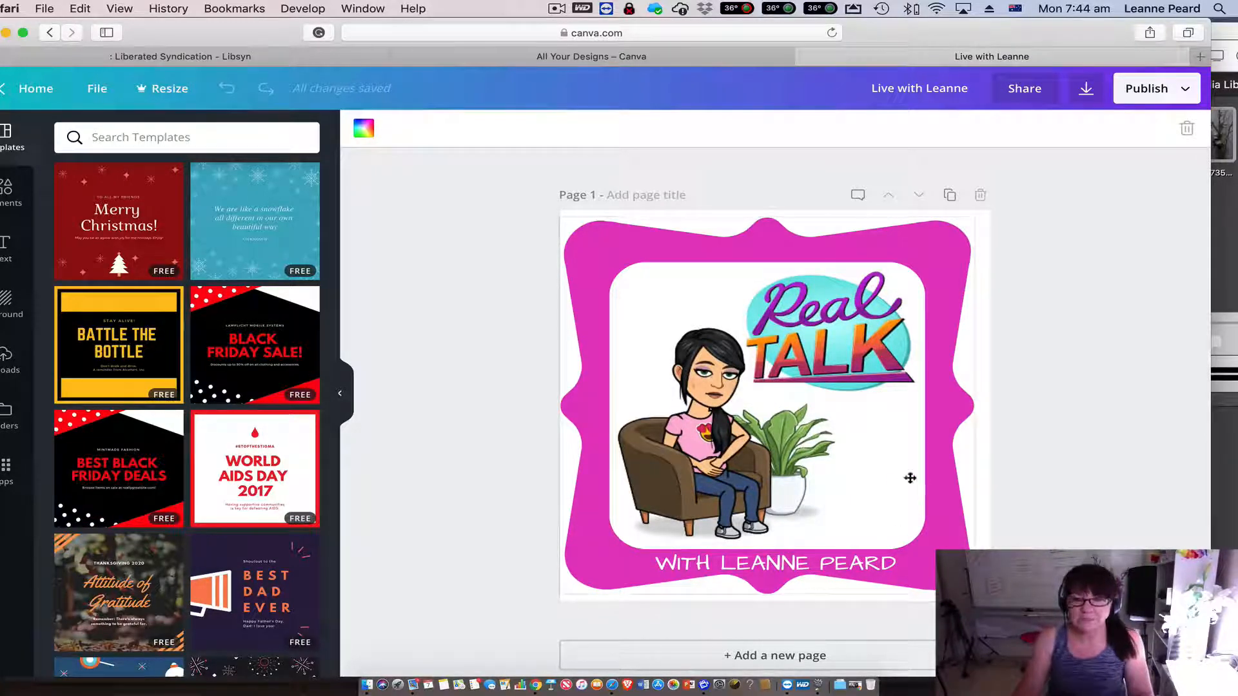
{"action": "scroll", "coordinate": [1017, 465], "scroll_direction": "down", "scroll_amount": 1}
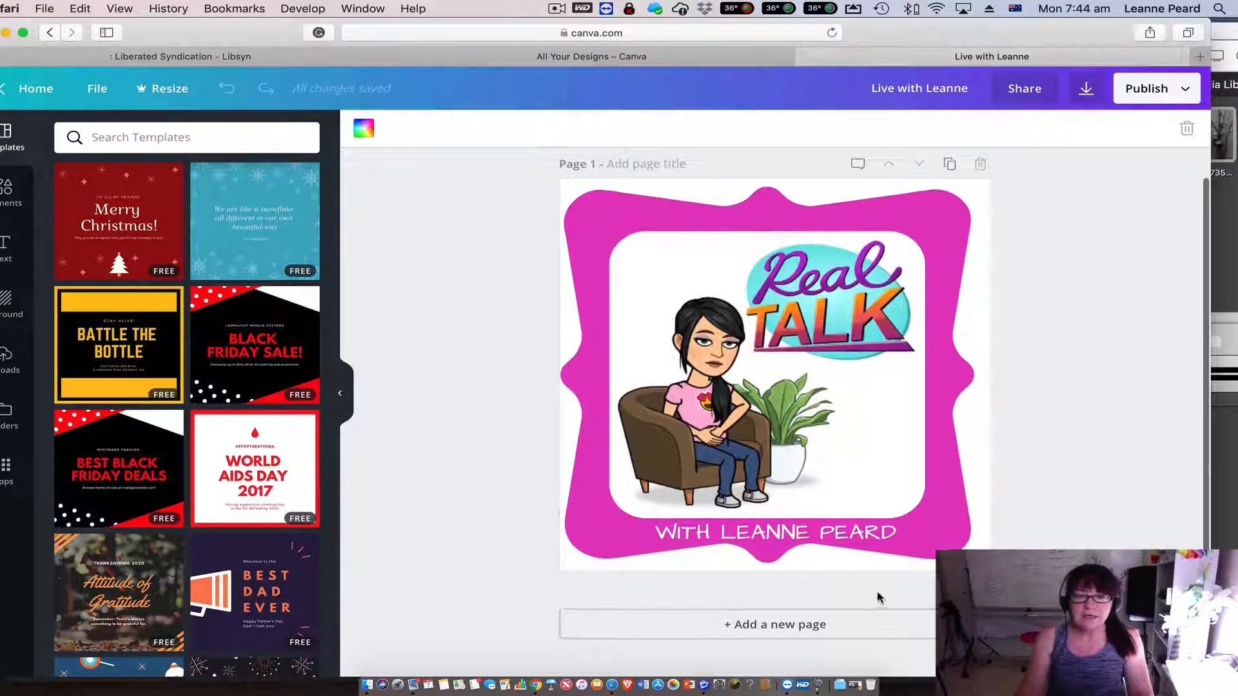
Add a second page and apply the English Language Day template to it.
{"action": "left_click", "coordinate": [808, 623]}
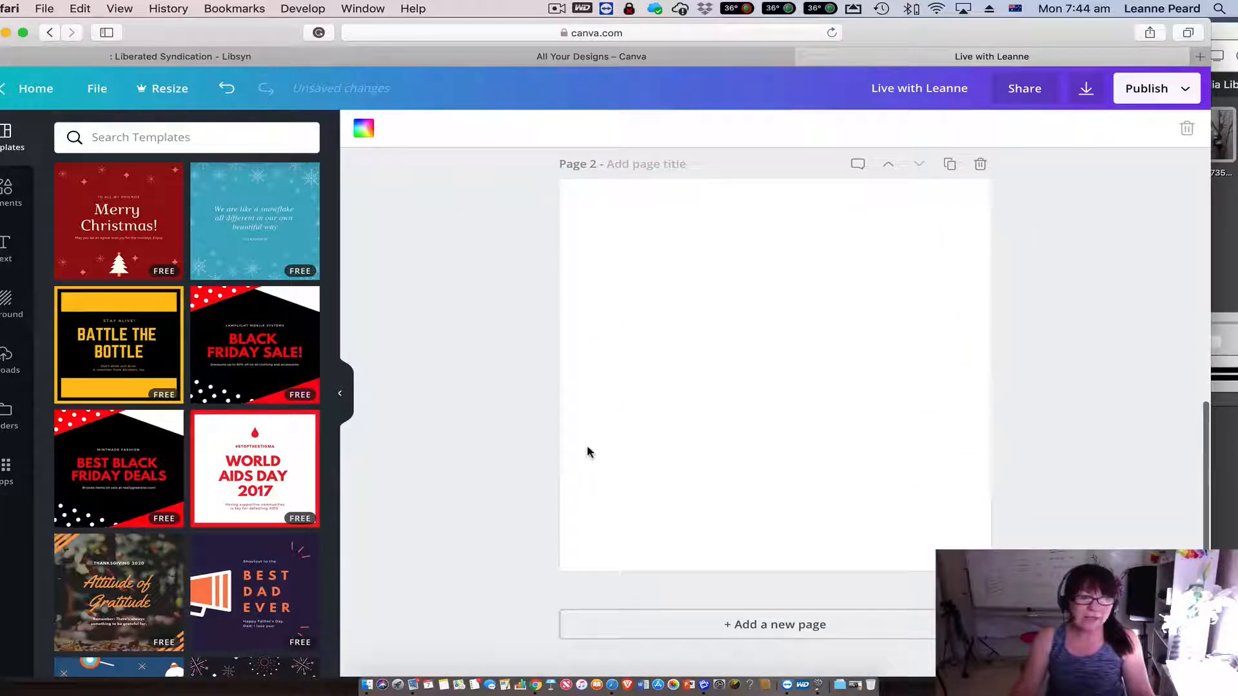
{"action": "scroll", "coordinate": [197, 248], "scroll_direction": "down", "scroll_amount": 5}
{"action": "scroll", "coordinate": [200, 251], "scroll_direction": "down", "scroll_amount": 4}
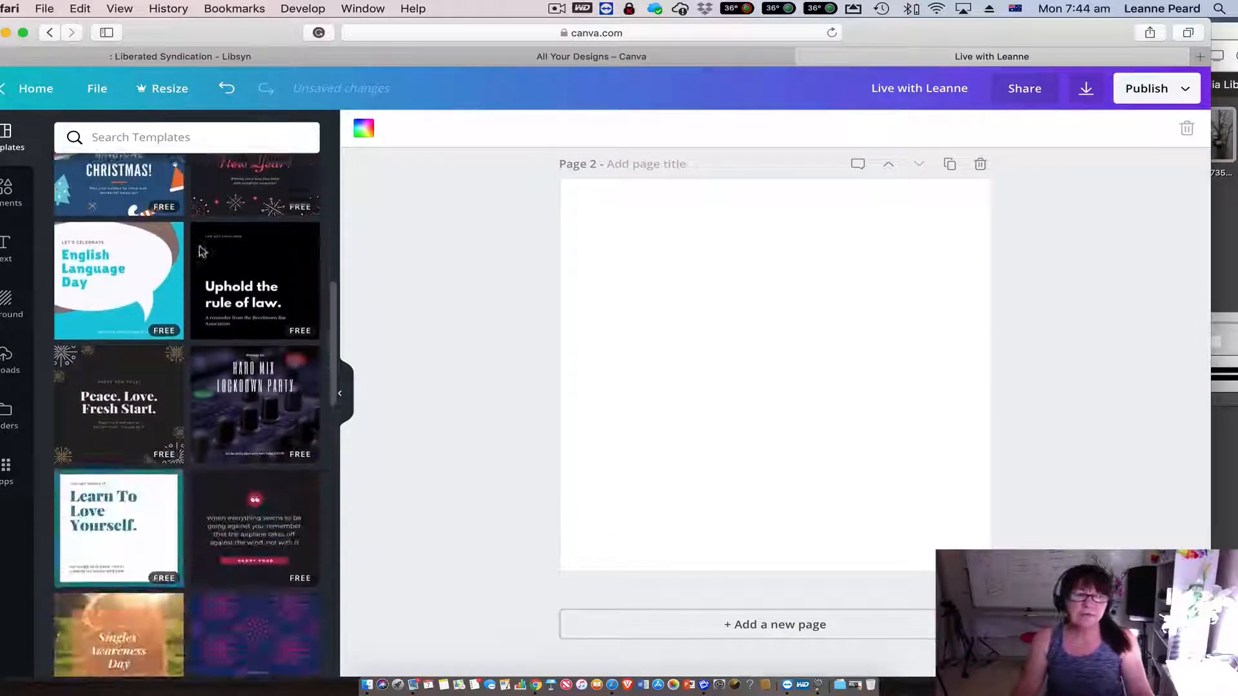
{"action": "left_click", "coordinate": [93, 319]}
{"action": "left_click", "coordinate": [716, 405]}
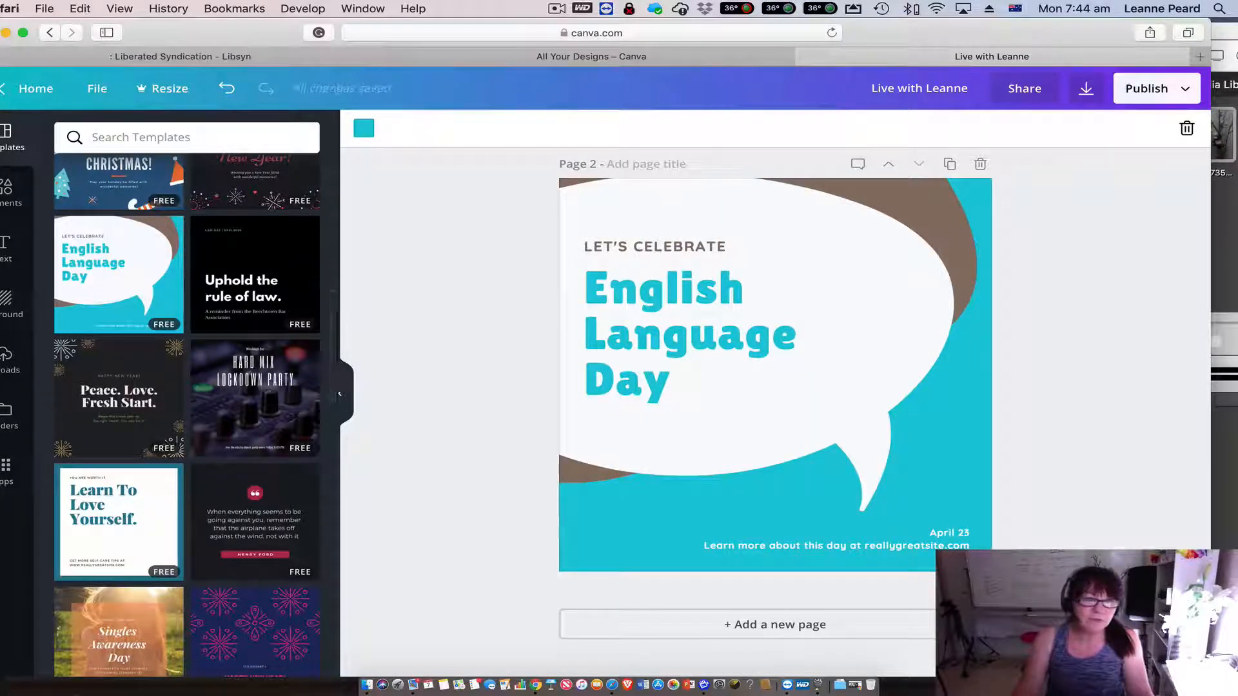
{"action": "left_click", "coordinate": [686, 265]}
Retitle page 2 'Real Talk - Real People, Real Business' and change LET'S CELEBRATE to PODCAST.
{"action": "double_click", "coordinate": [667, 378]}
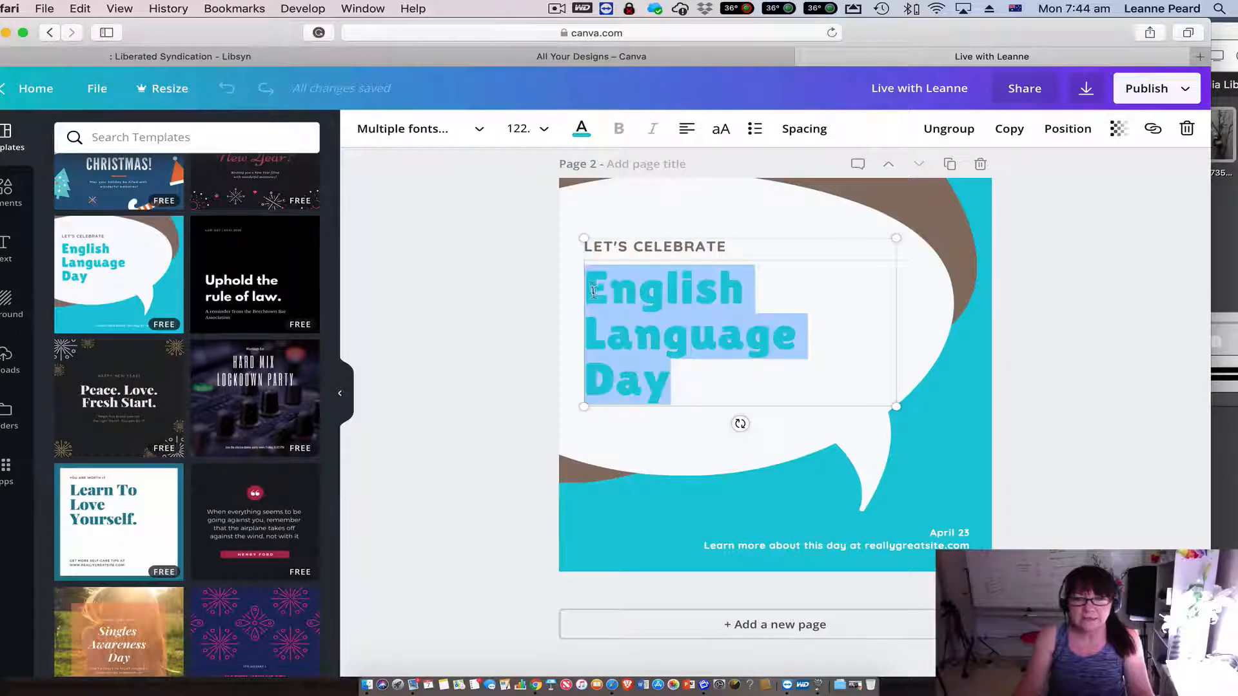
{"action": "type", "text": "Real "}
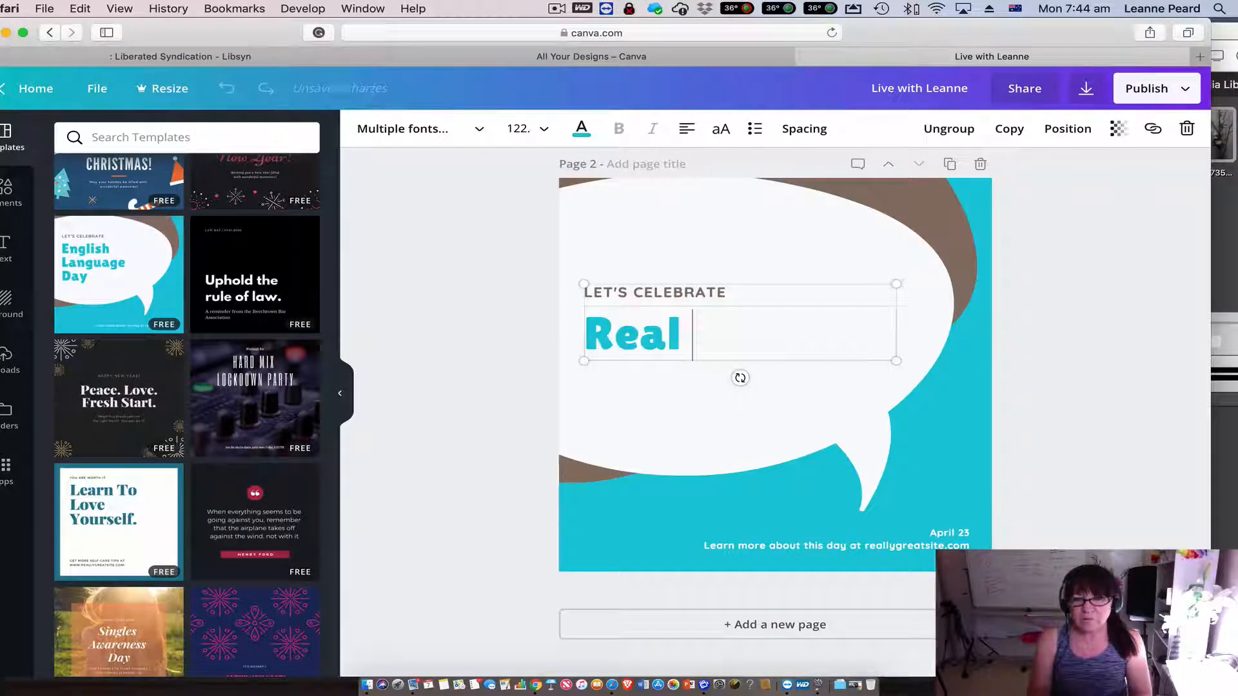
{"action": "type", "text": "Talk - Real P"}
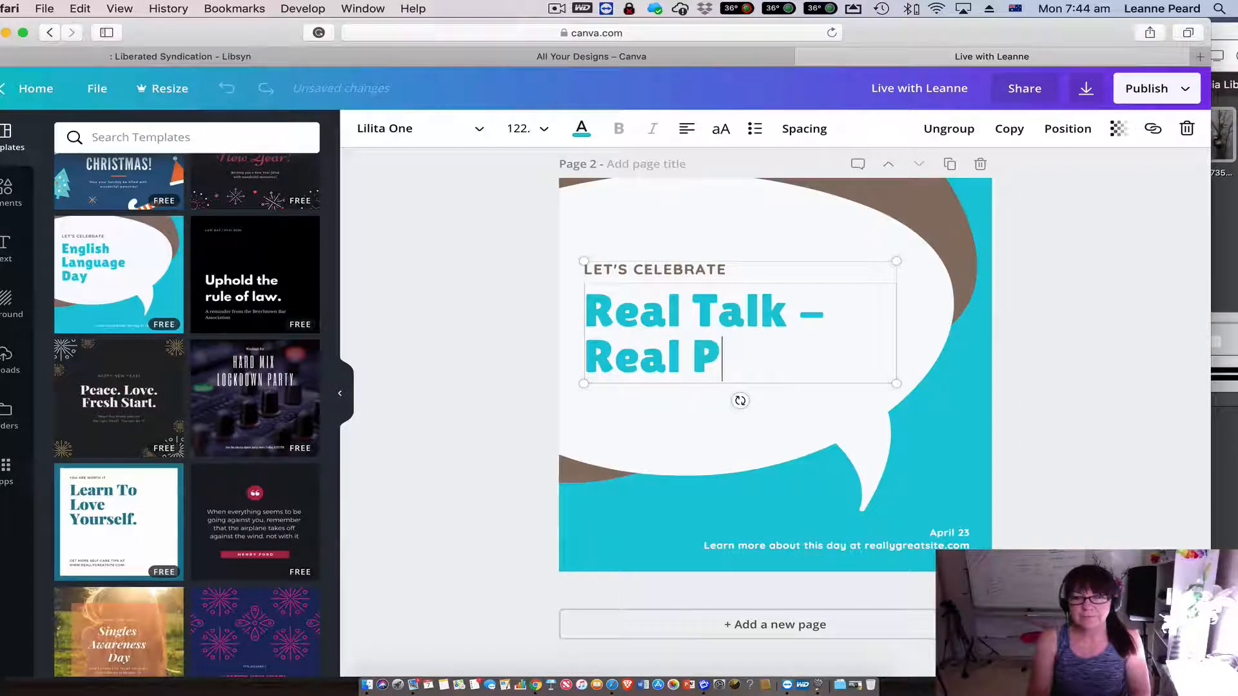
{"action": "type", "text": "eople,"}
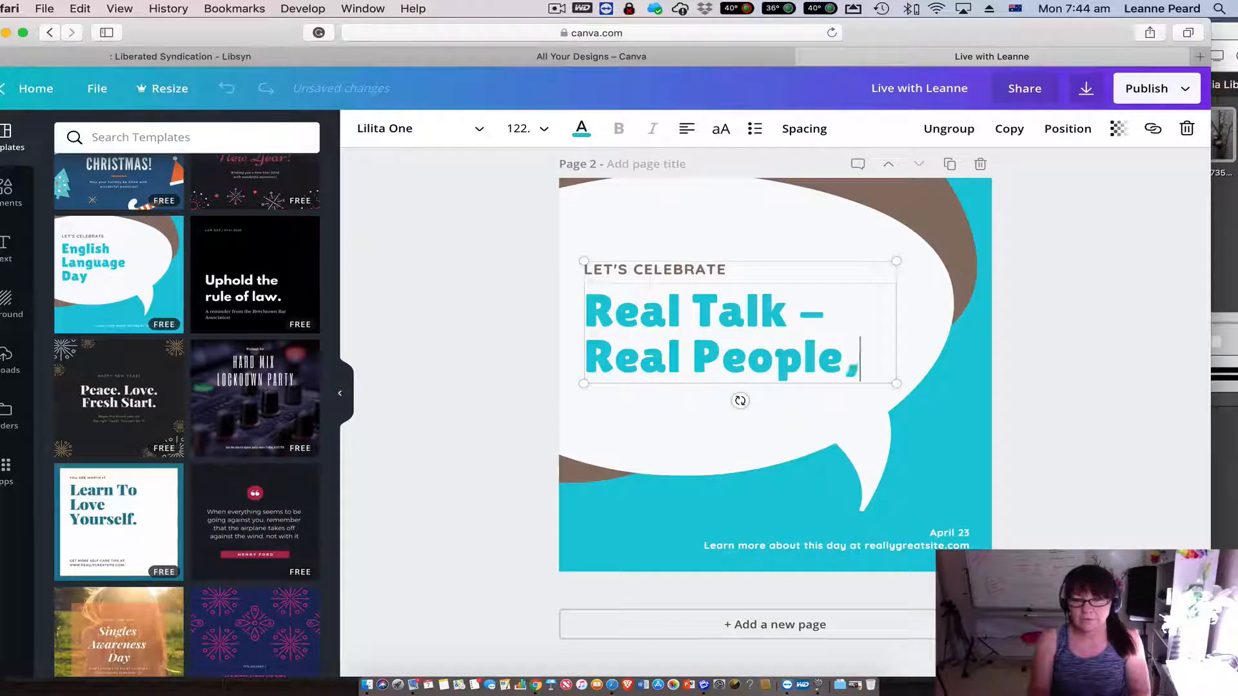
{"action": "type", "text": " Real Busi"}
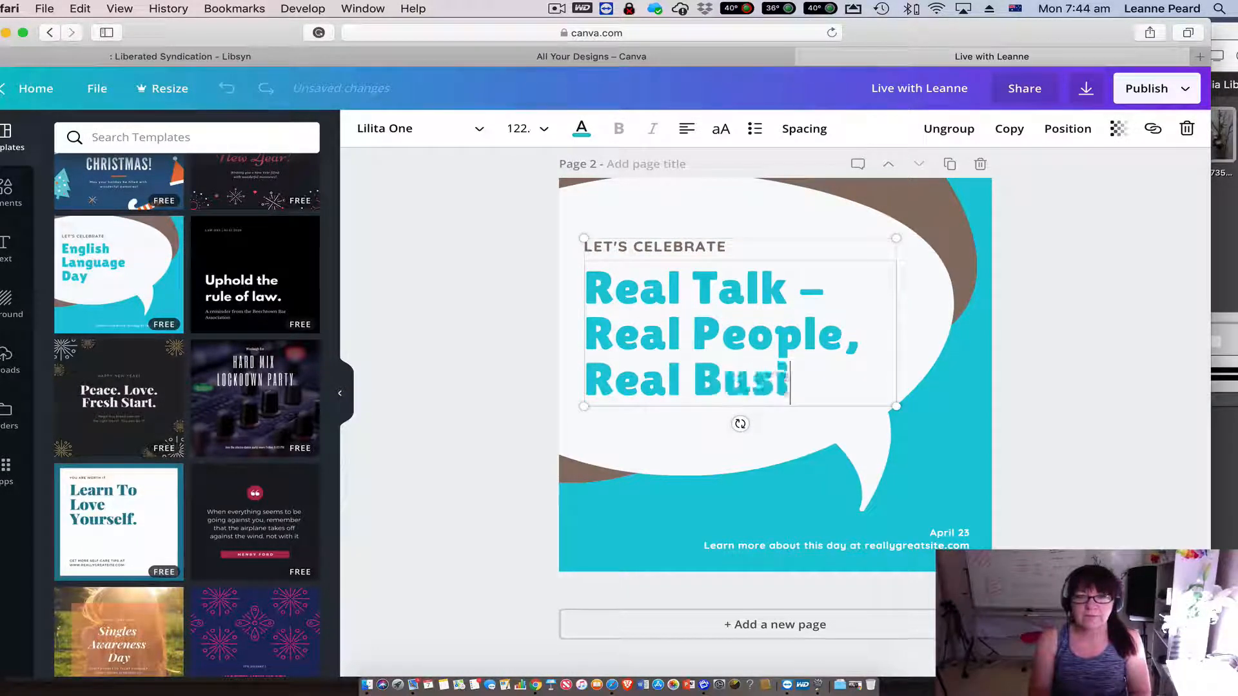
{"action": "type", "text": "ness"}
{"action": "double_click", "coordinate": [691, 247]}
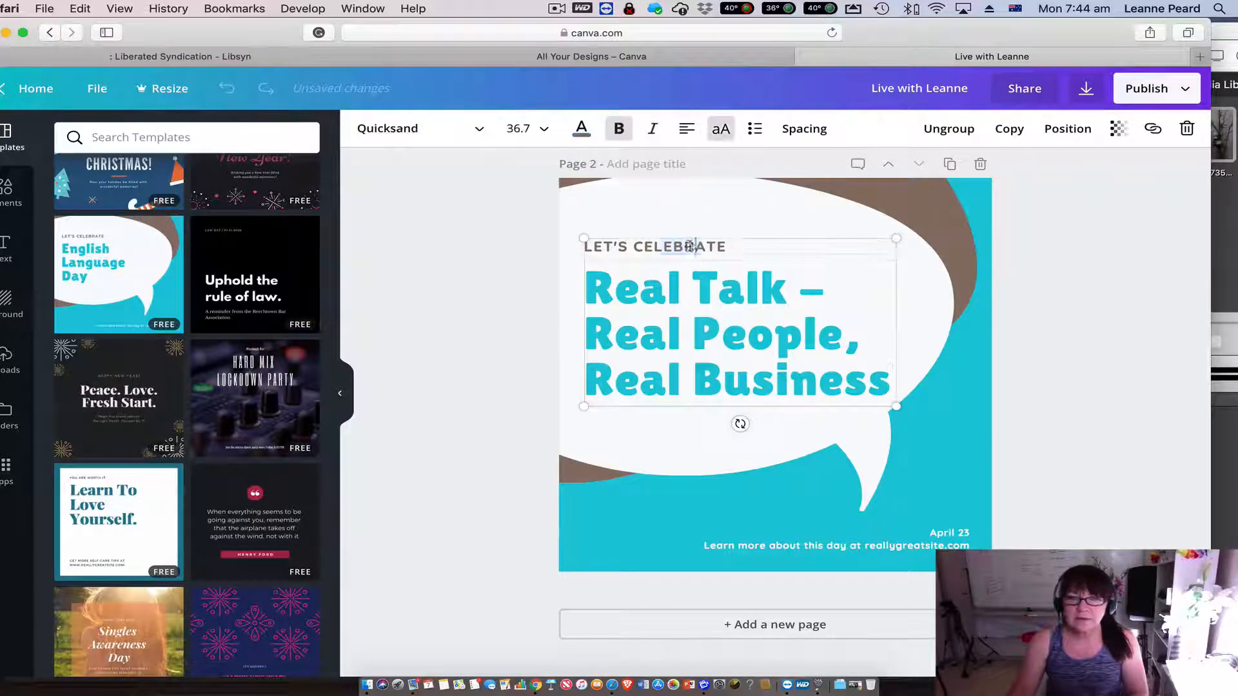
{"action": "left_click_drag", "start_coordinate": [736, 247], "coordinate": [595, 250]}
{"action": "type", "text": "PD"}
{"action": "type", "text": "DCAST"}
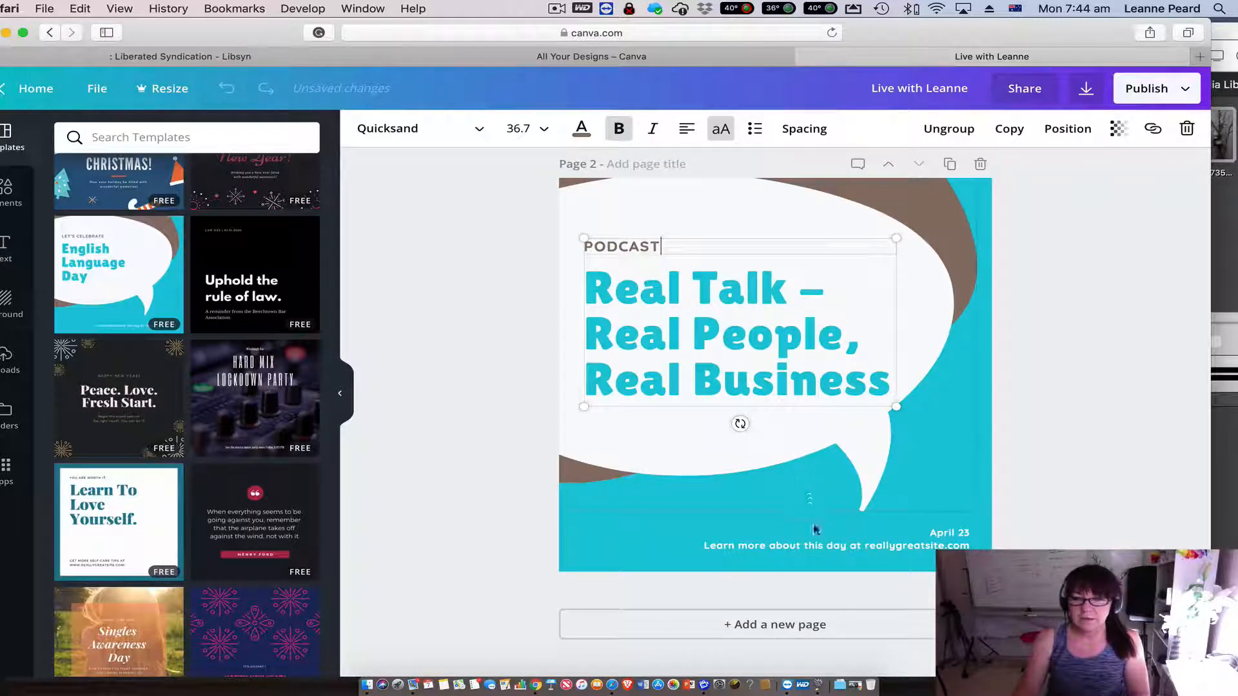
Replace the Learn more footer line with the 'Your Host' credit and delete the April 23 date.
{"action": "left_click", "coordinate": [894, 544]}
{"action": "left_click_drag", "start_coordinate": [703, 543], "coordinate": [987, 541]}
{"action": "type", "text": "Yo"}
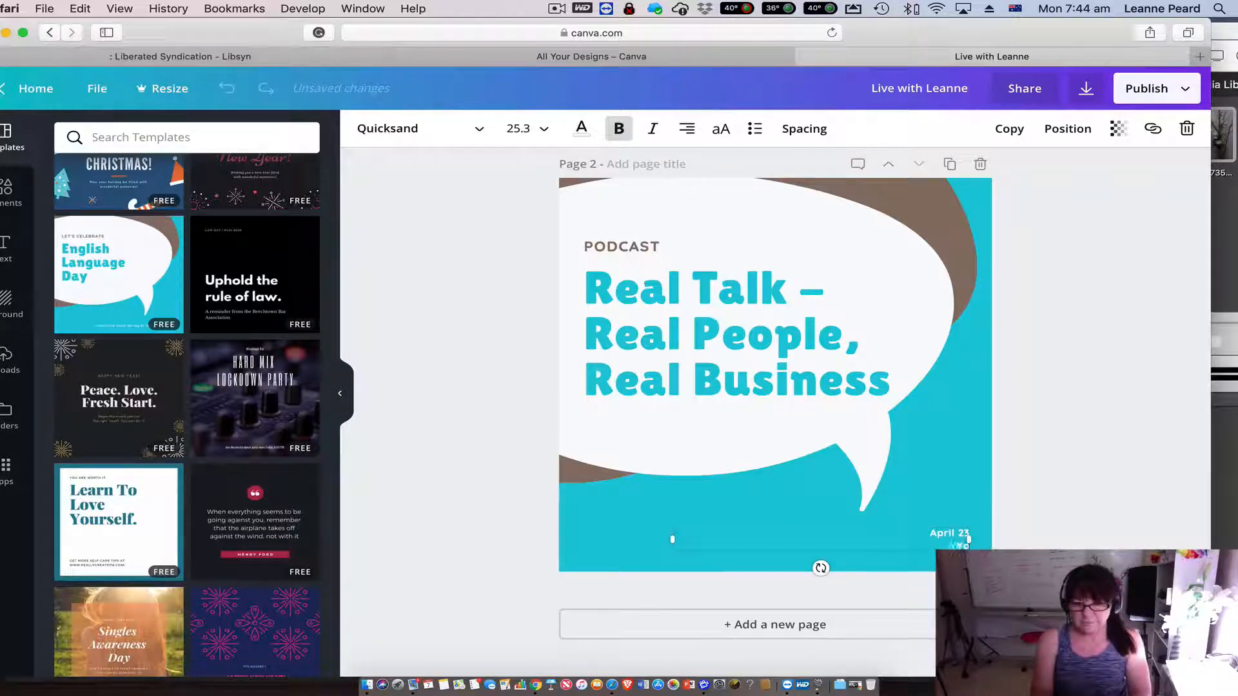
{"action": "type", "text": "ur Host Le"}
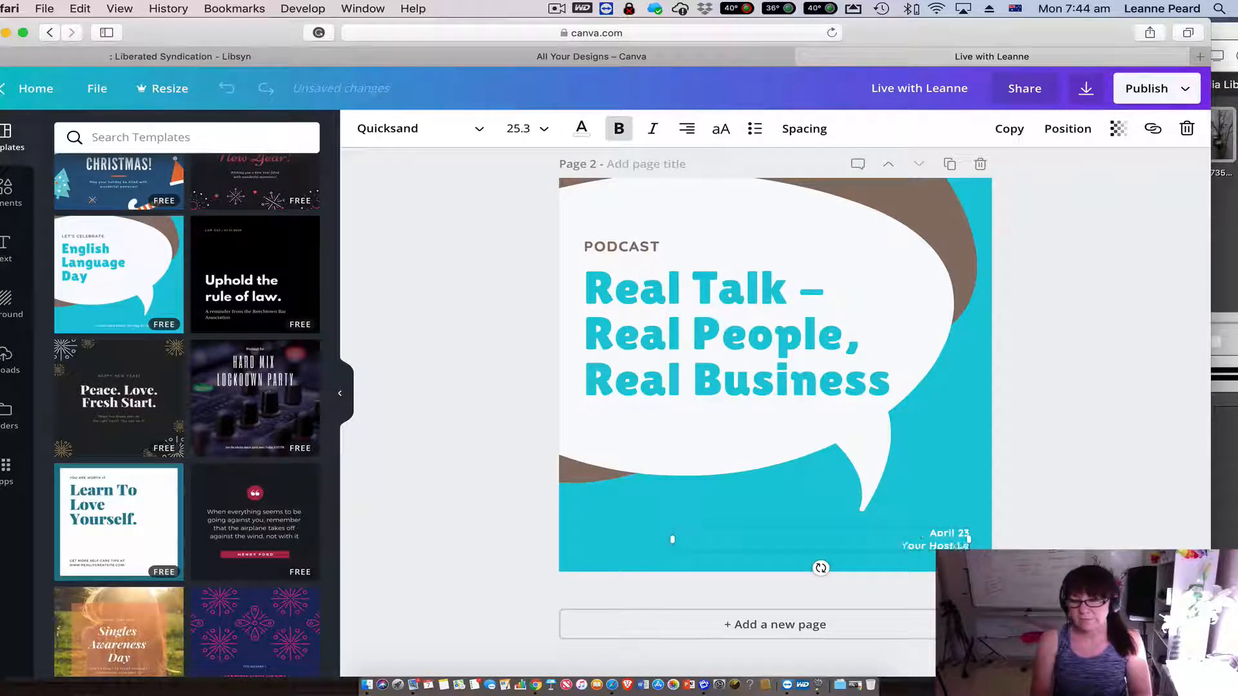
{"action": "type", "text": "anne Peard"}
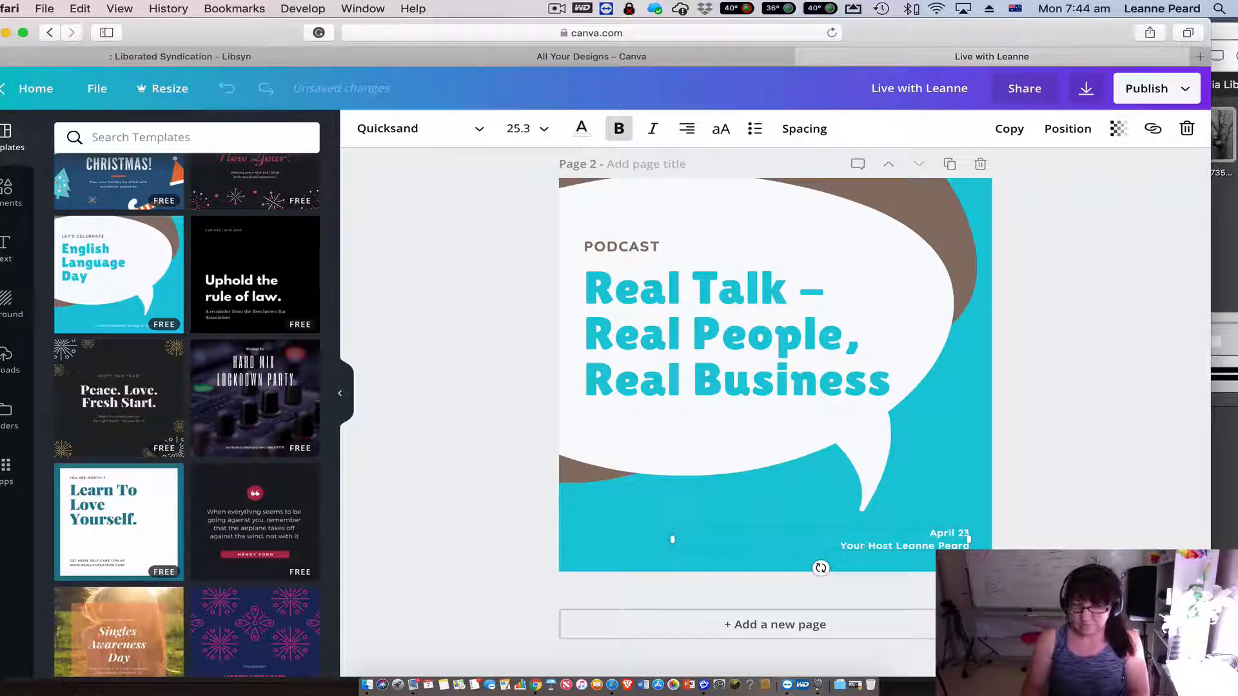
{"action": "left_click", "coordinate": [967, 535]}
{"action": "key", "text": "BackSpace"}
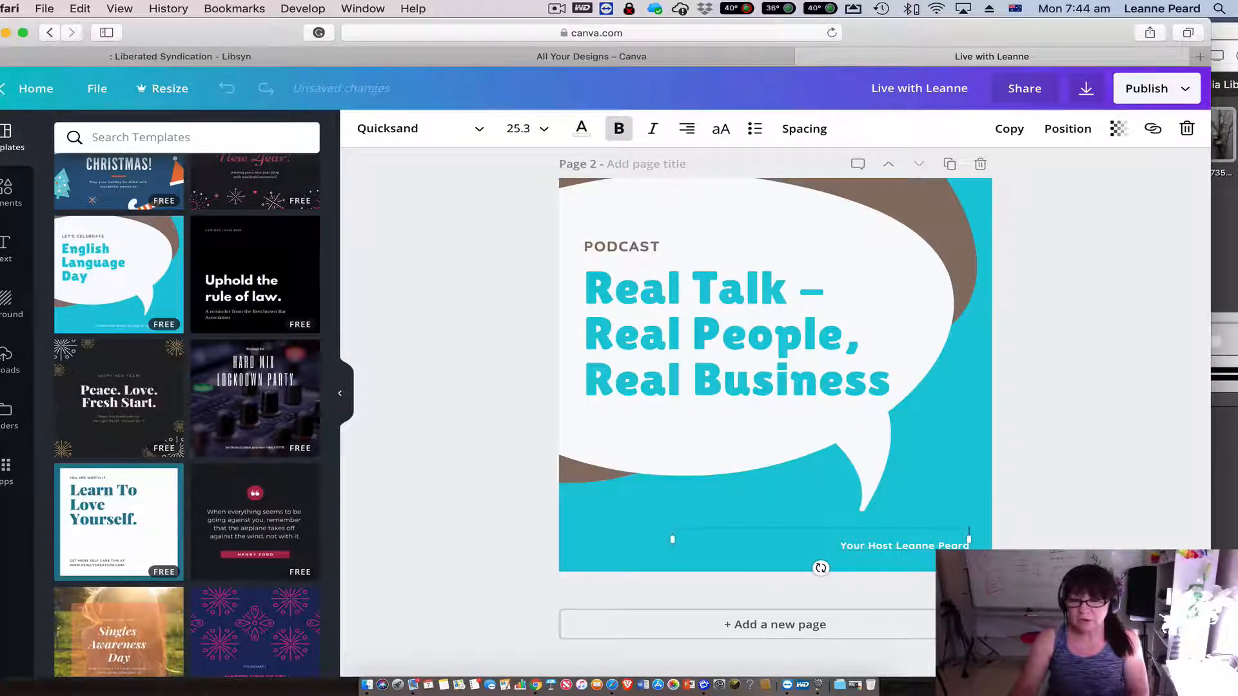
Set the host credit to font size 72 and widen its box to fit one line.
{"action": "left_click", "coordinate": [890, 559]}
{"action": "left_click", "coordinate": [890, 545]}
{"action": "left_click", "coordinate": [842, 545]}
{"action": "left_click", "coordinate": [516, 132]}
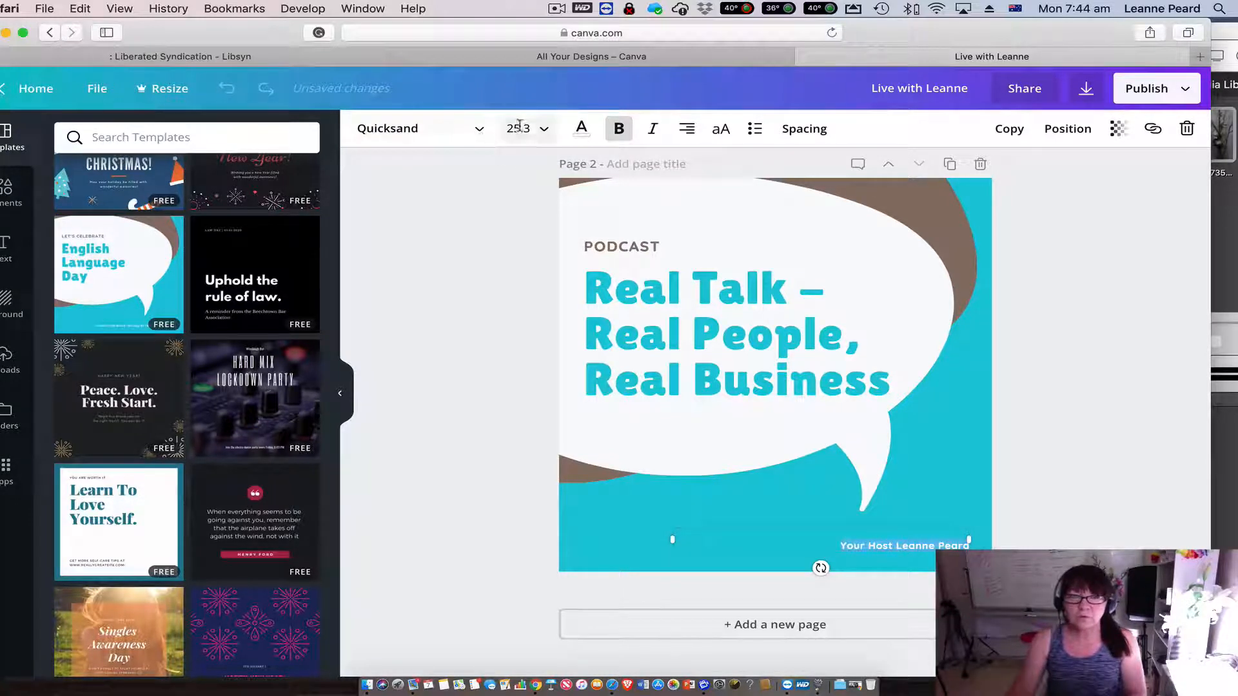
{"action": "left_click", "coordinate": [543, 448]}
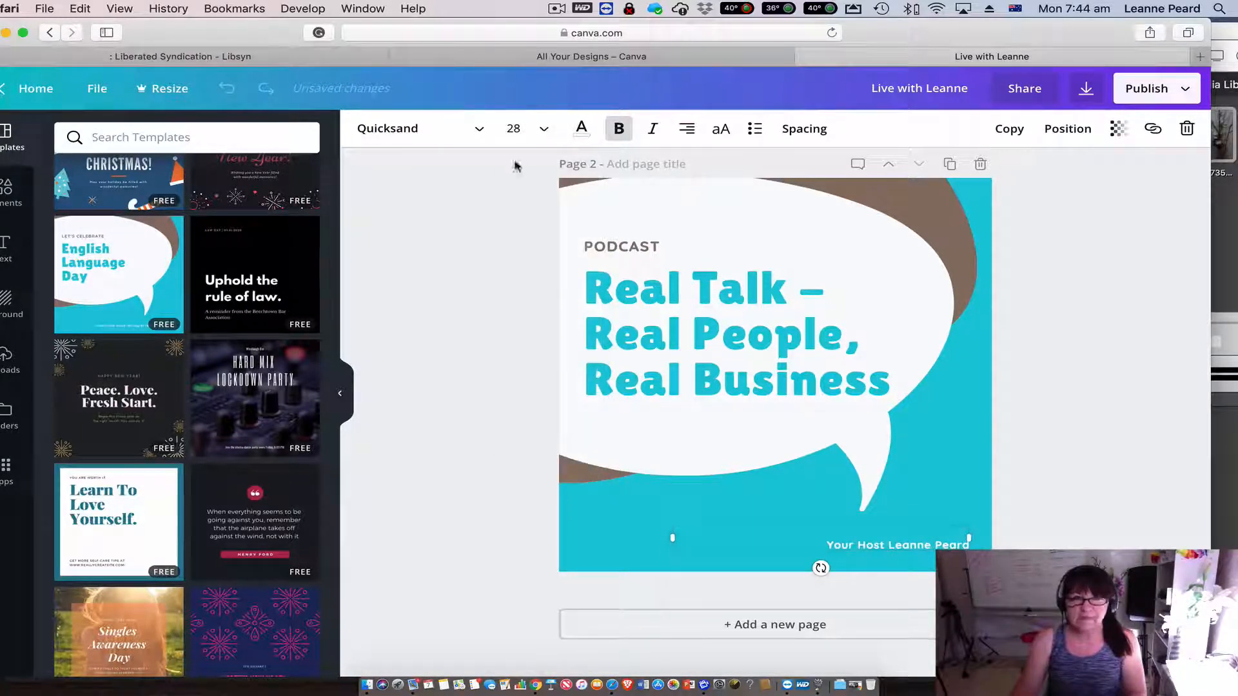
{"action": "left_click", "coordinate": [545, 128]}
{"action": "scroll", "coordinate": [552, 415], "scroll_direction": "down", "scroll_amount": 3}
{"action": "left_click", "coordinate": [555, 439]}
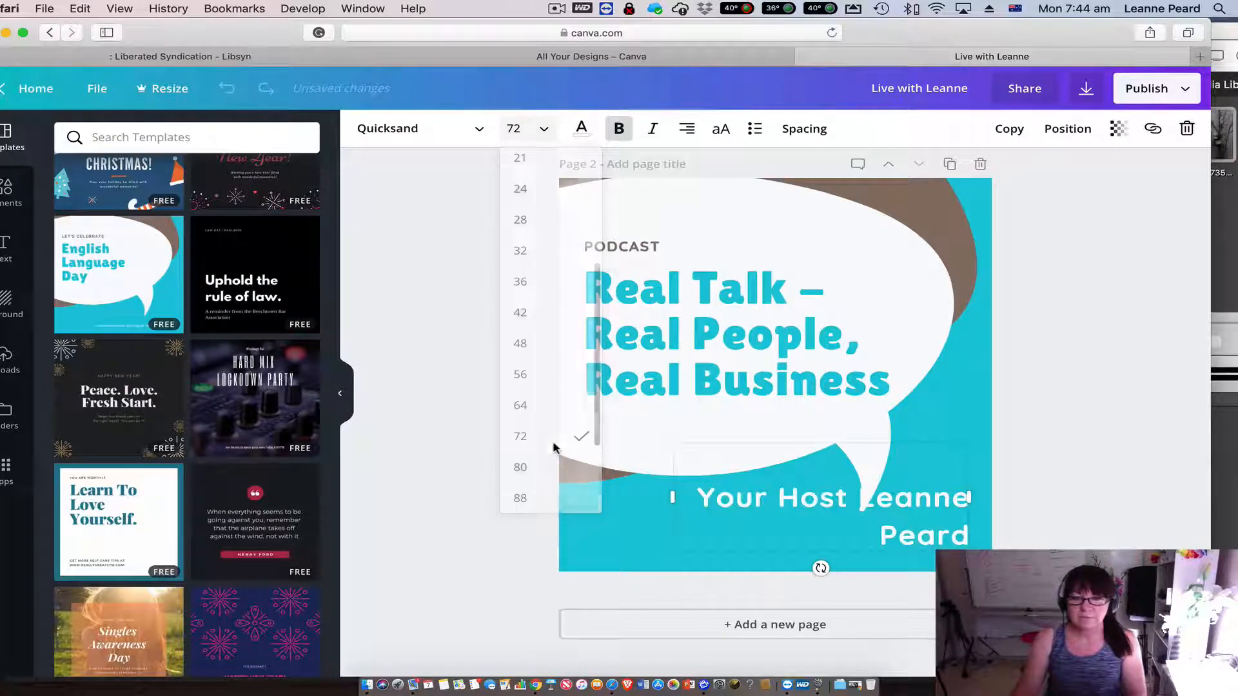
{"action": "left_click_drag", "start_coordinate": [673, 494], "coordinate": [581, 512]}
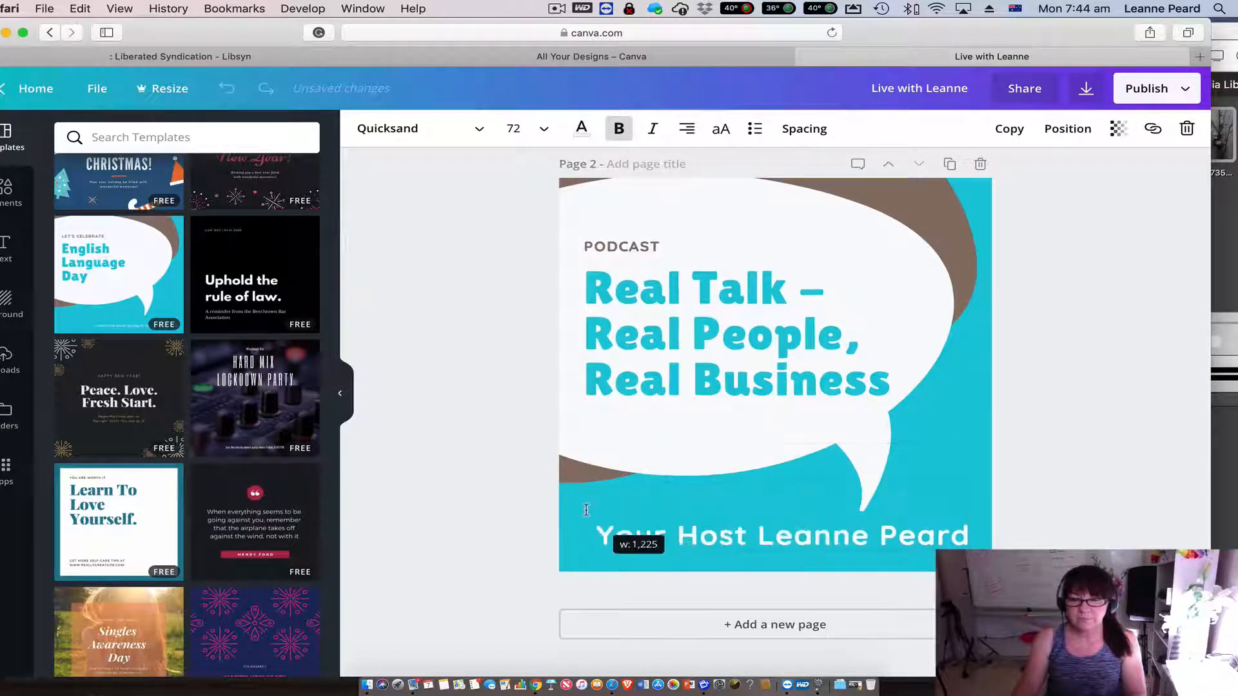
{"action": "left_click", "coordinate": [922, 438]}
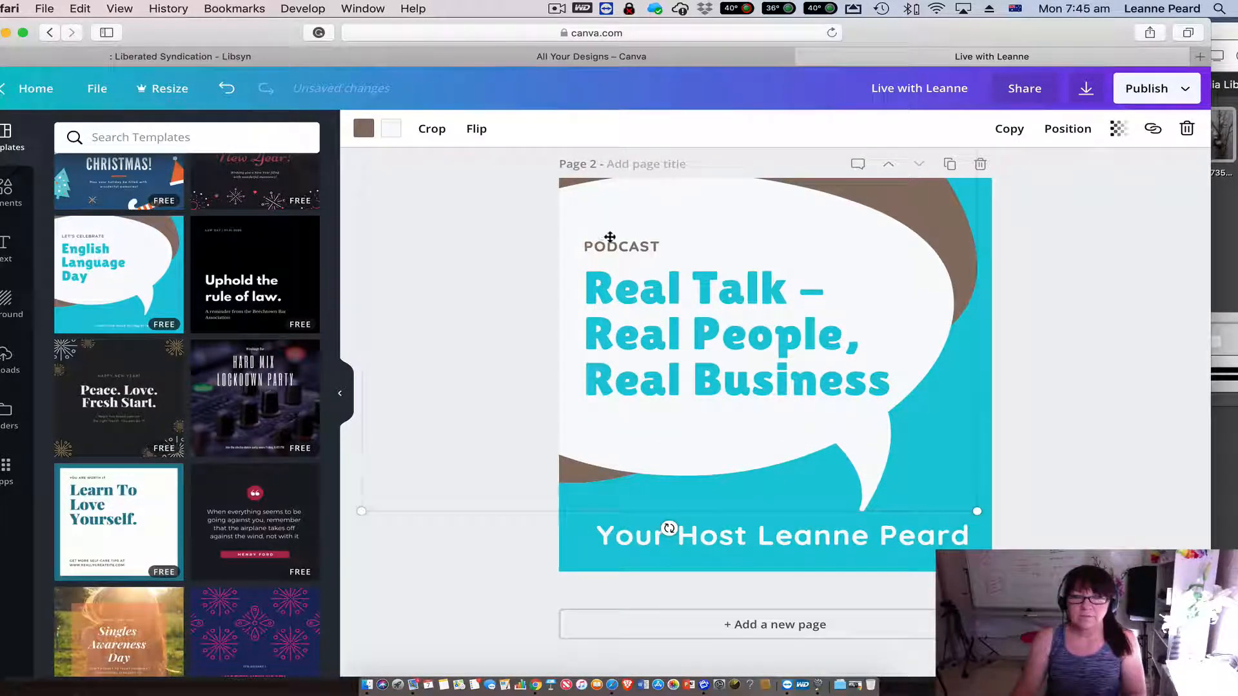
Add the Real Talk sticker from Uploads, shrunk to about 321×321, below the headline.
{"action": "scroll", "coordinate": [459, 331], "scroll_direction": "up", "scroll_amount": 3}
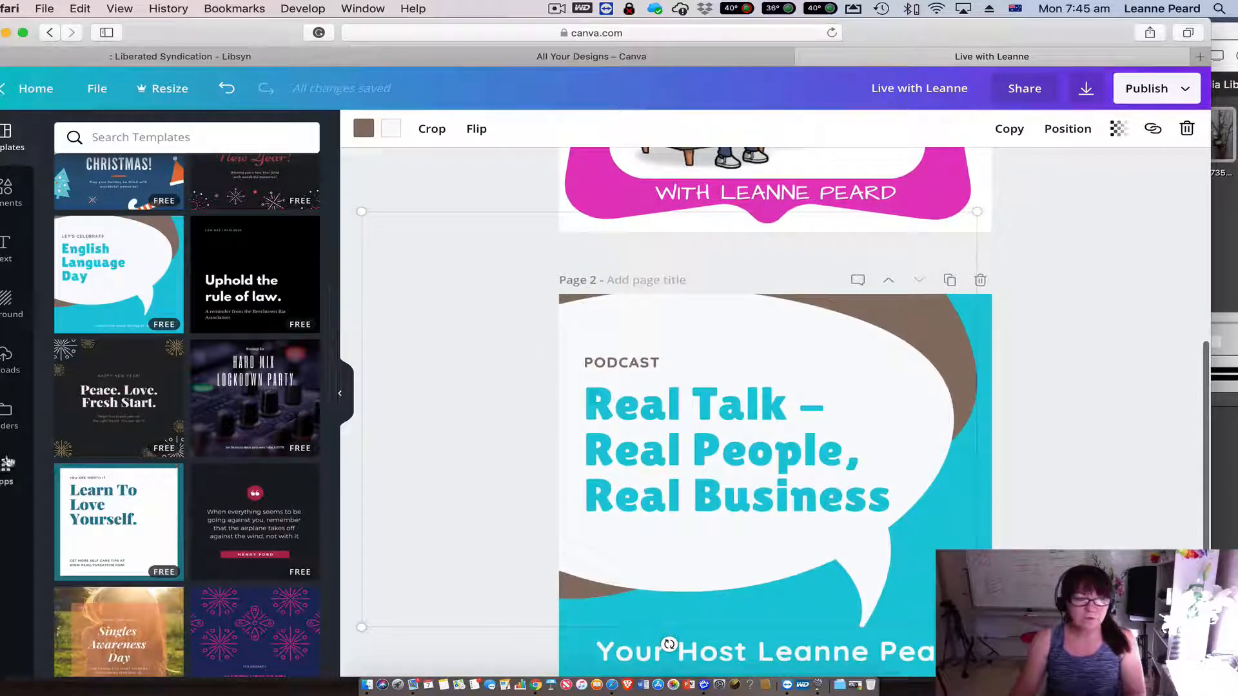
{"action": "left_click", "coordinate": [8, 361]}
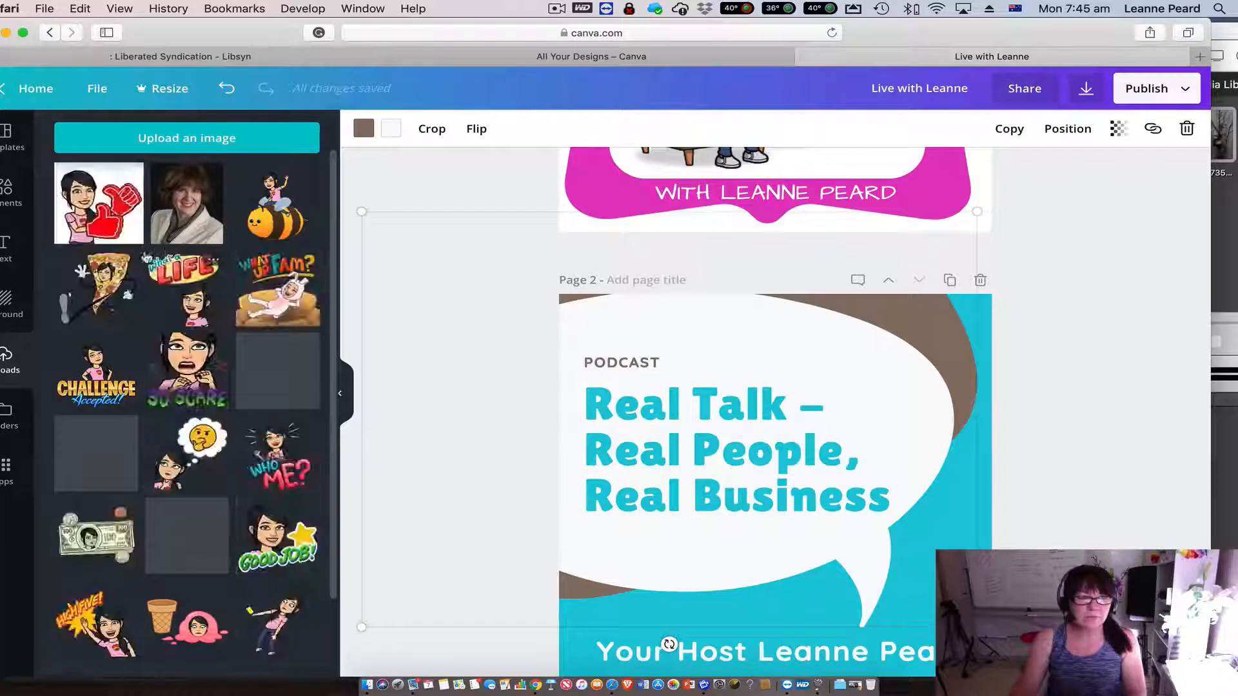
{"action": "scroll", "coordinate": [227, 414], "scroll_direction": "down", "scroll_amount": 5}
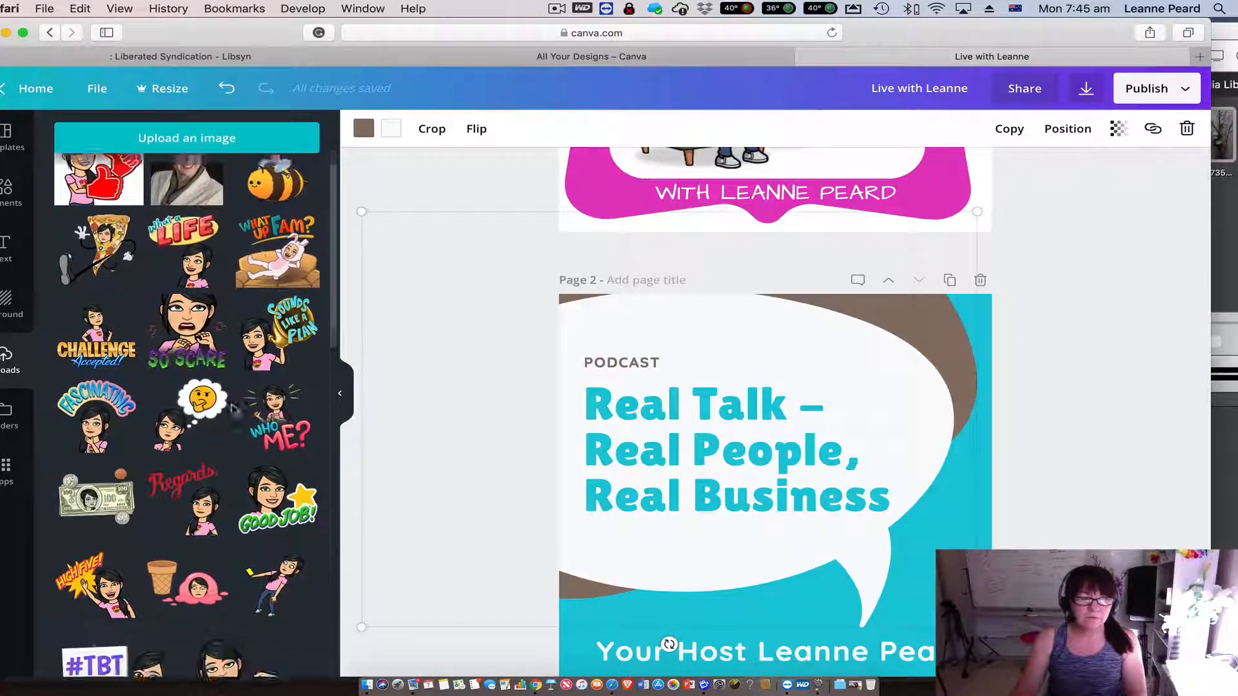
{"action": "scroll", "coordinate": [233, 406], "scroll_direction": "down", "scroll_amount": 10}
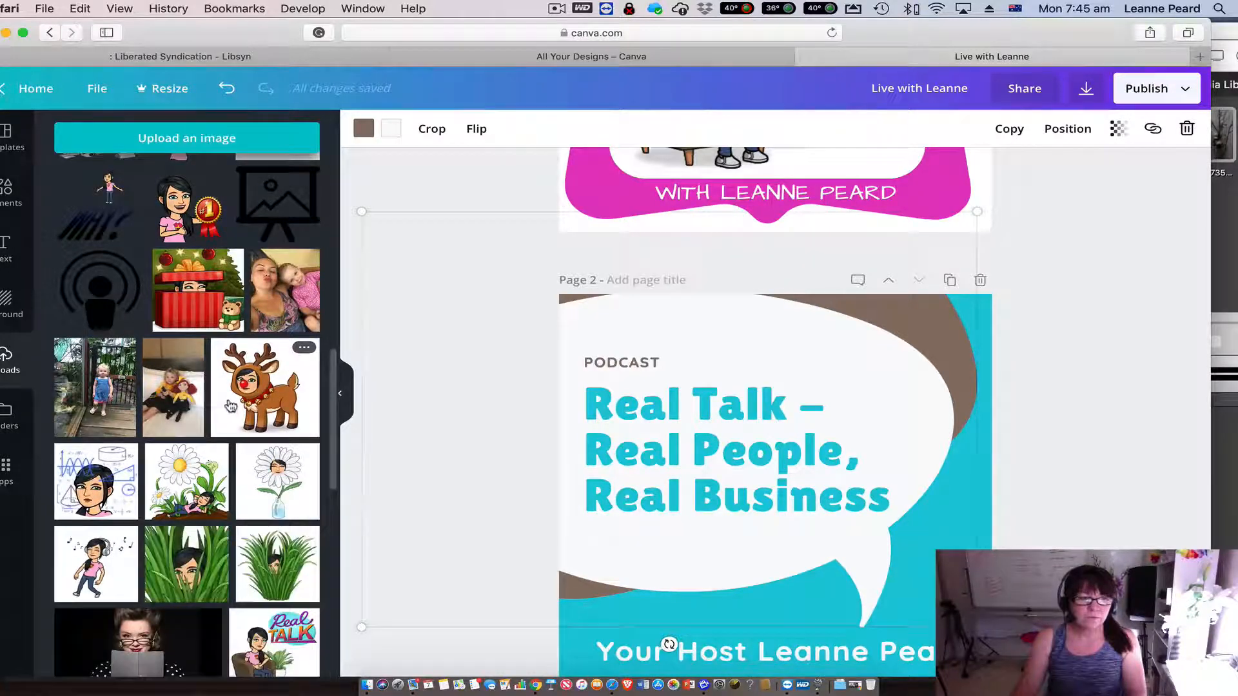
{"action": "scroll", "coordinate": [231, 408], "scroll_direction": "up", "scroll_amount": 3}
{"action": "scroll", "coordinate": [258, 438], "scroll_direction": "down", "scroll_amount": 4}
{"action": "scroll", "coordinate": [281, 463], "scroll_direction": "down", "scroll_amount": 2}
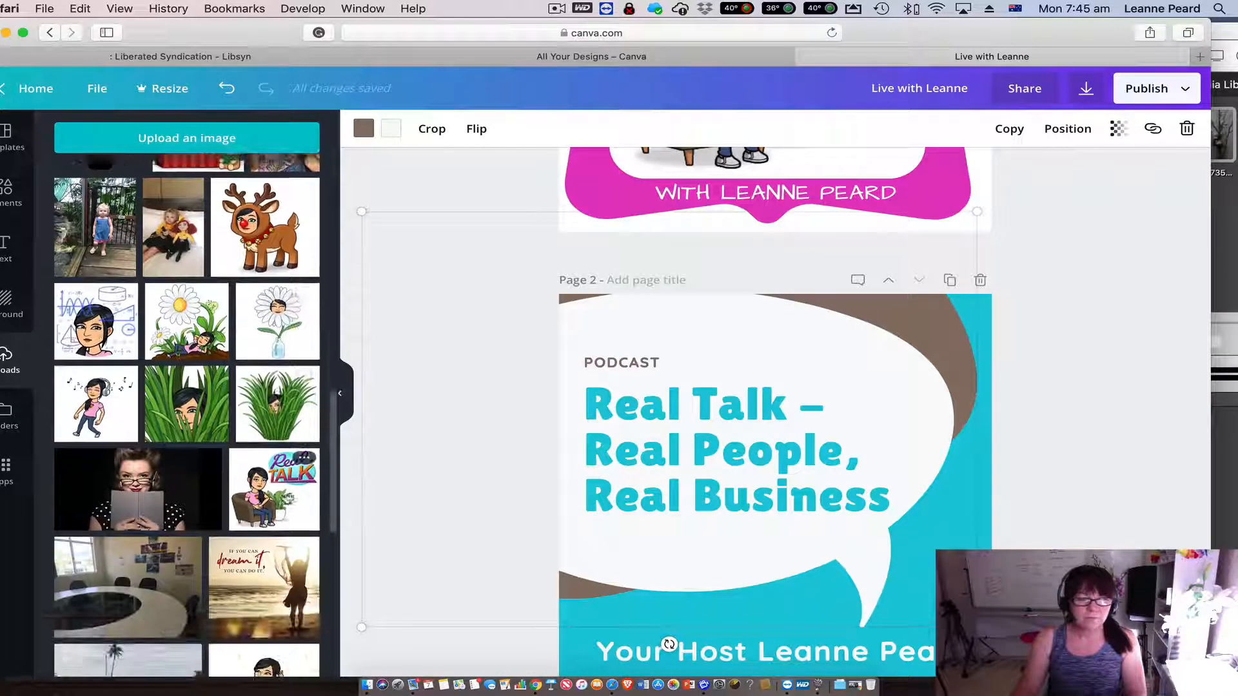
{"action": "left_click", "coordinate": [278, 486]}
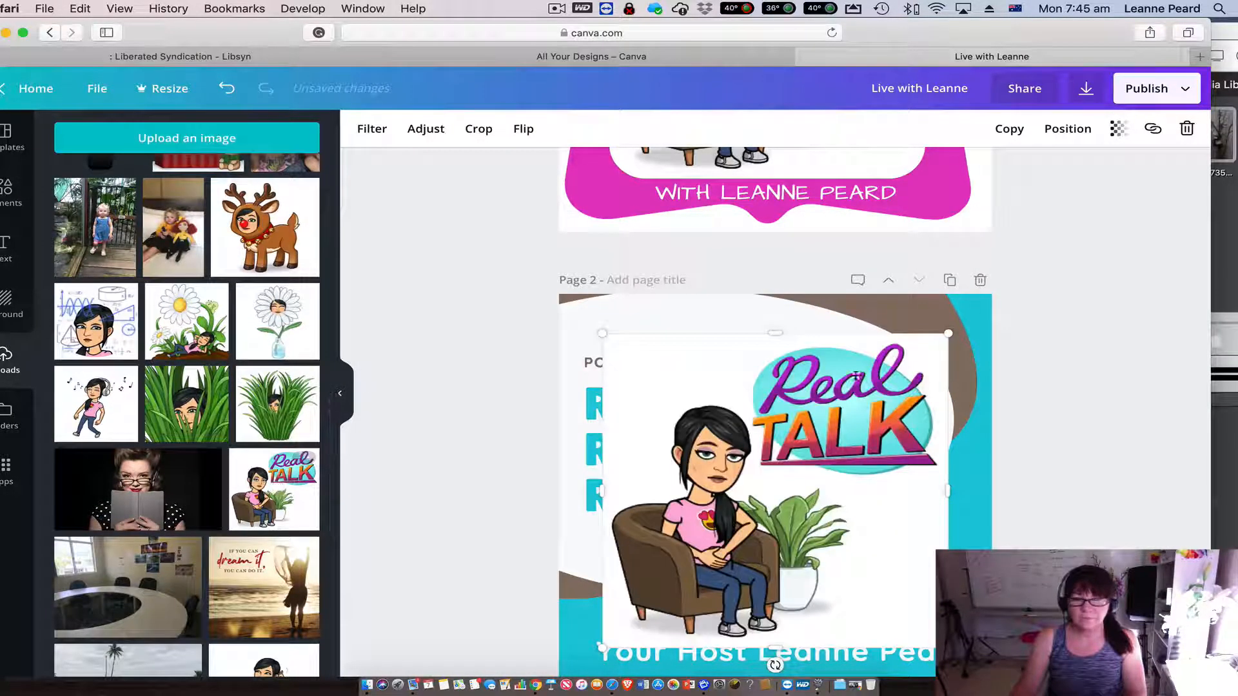
{"action": "left_click_drag", "start_coordinate": [953, 332], "coordinate": [671, 556]}
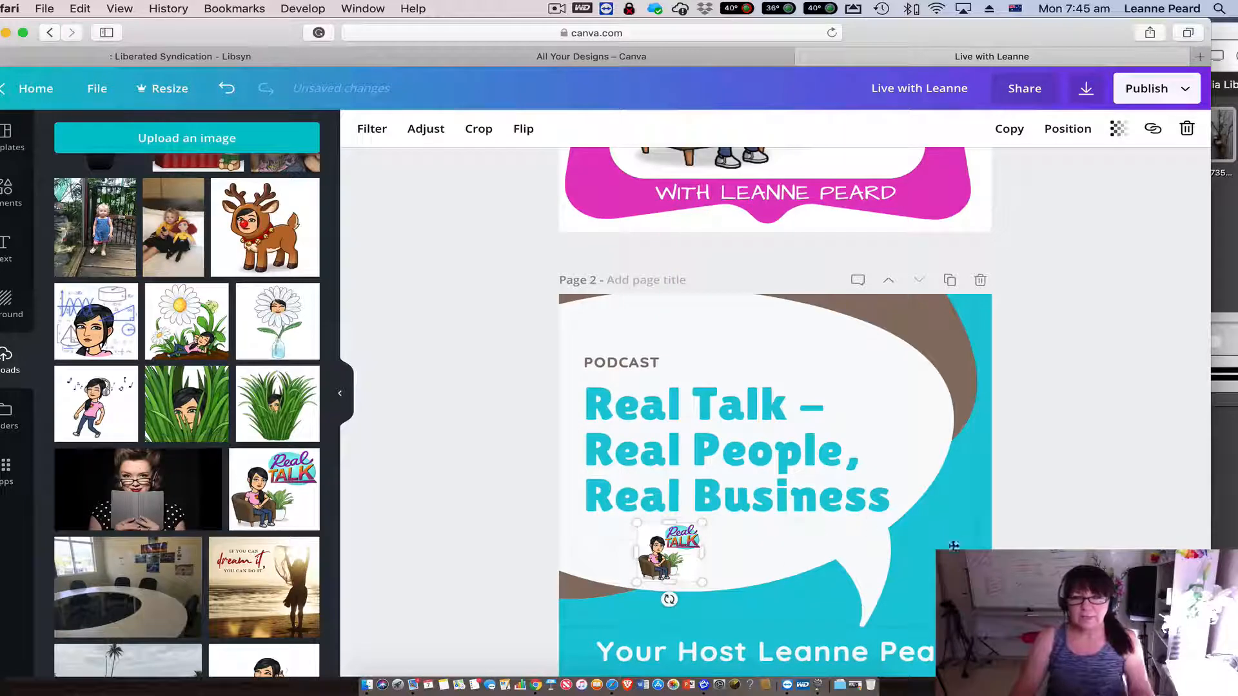
{"action": "left_click", "coordinate": [964, 541]}
Recolour page 2's brown curved shape to the pink document colour matching page 1's frame.
{"action": "scroll", "coordinate": [949, 516], "scroll_direction": "down", "scroll_amount": 3}
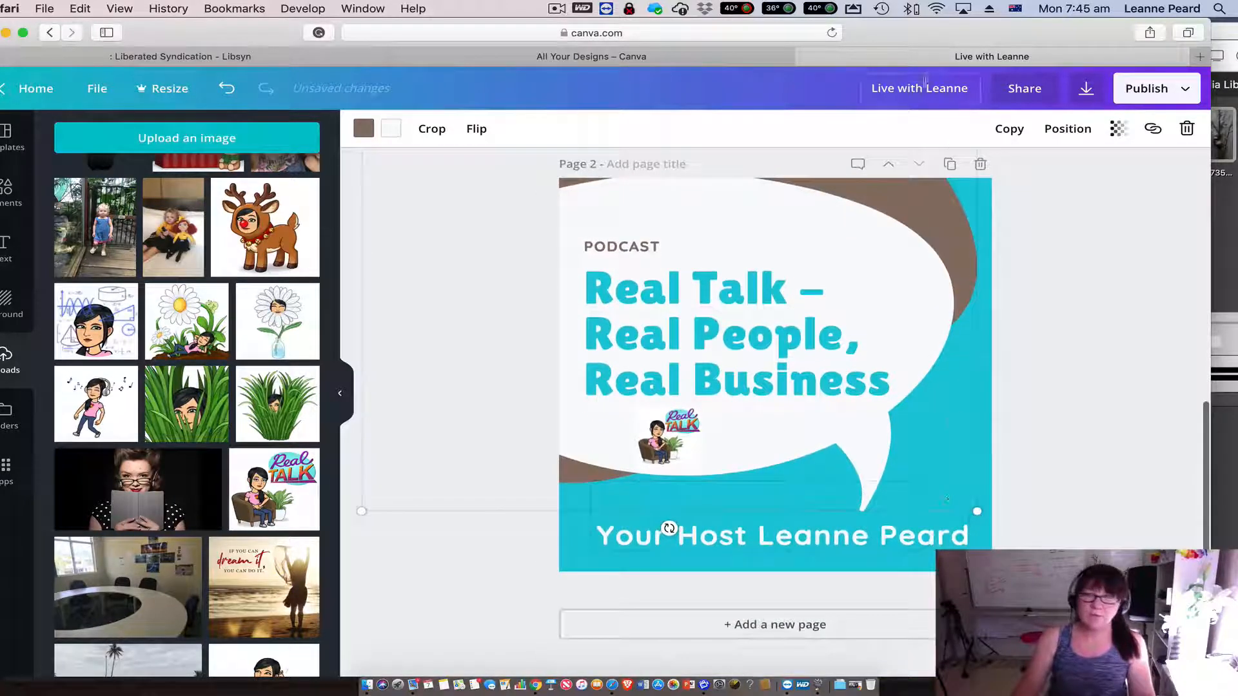
{"action": "left_click", "coordinate": [371, 136]}
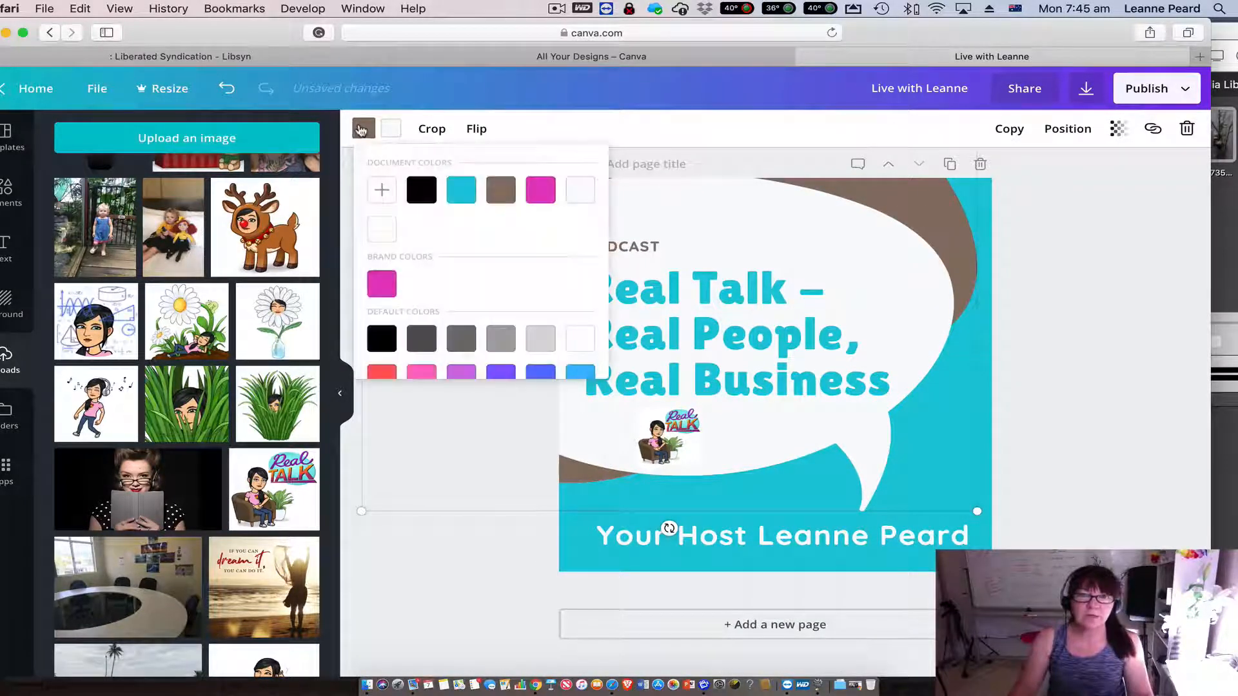
{"action": "left_click", "coordinate": [540, 190]}
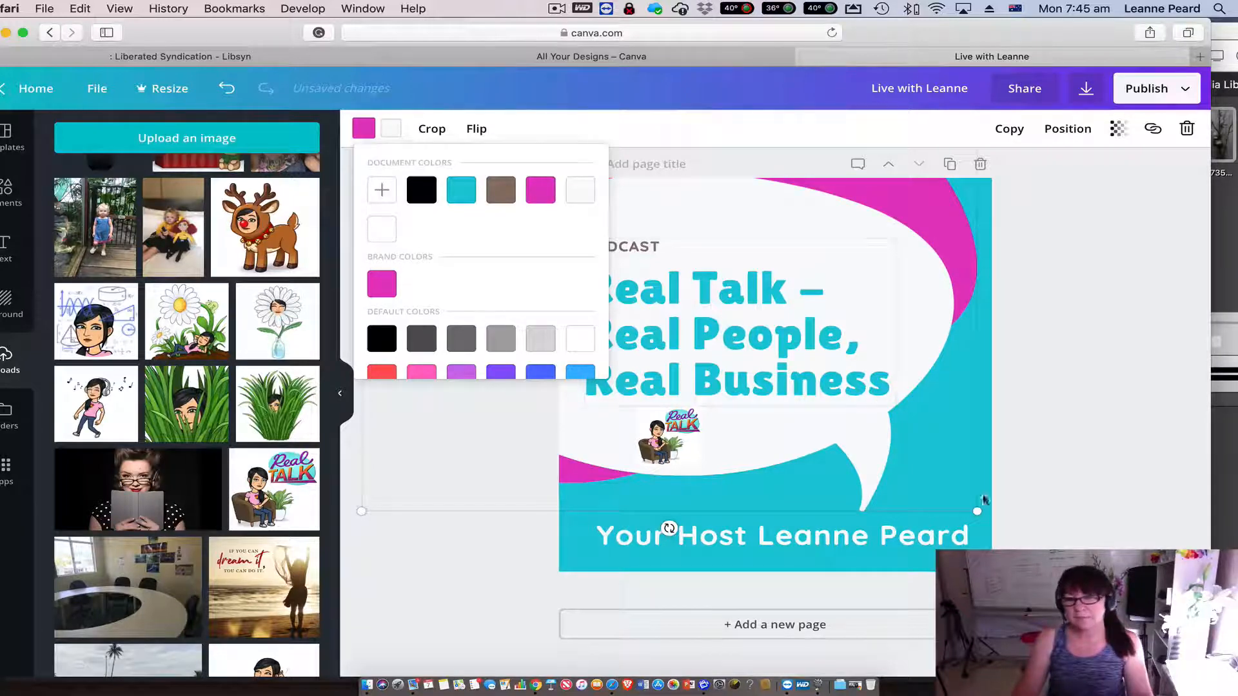
{"action": "left_click", "coordinate": [945, 451]}
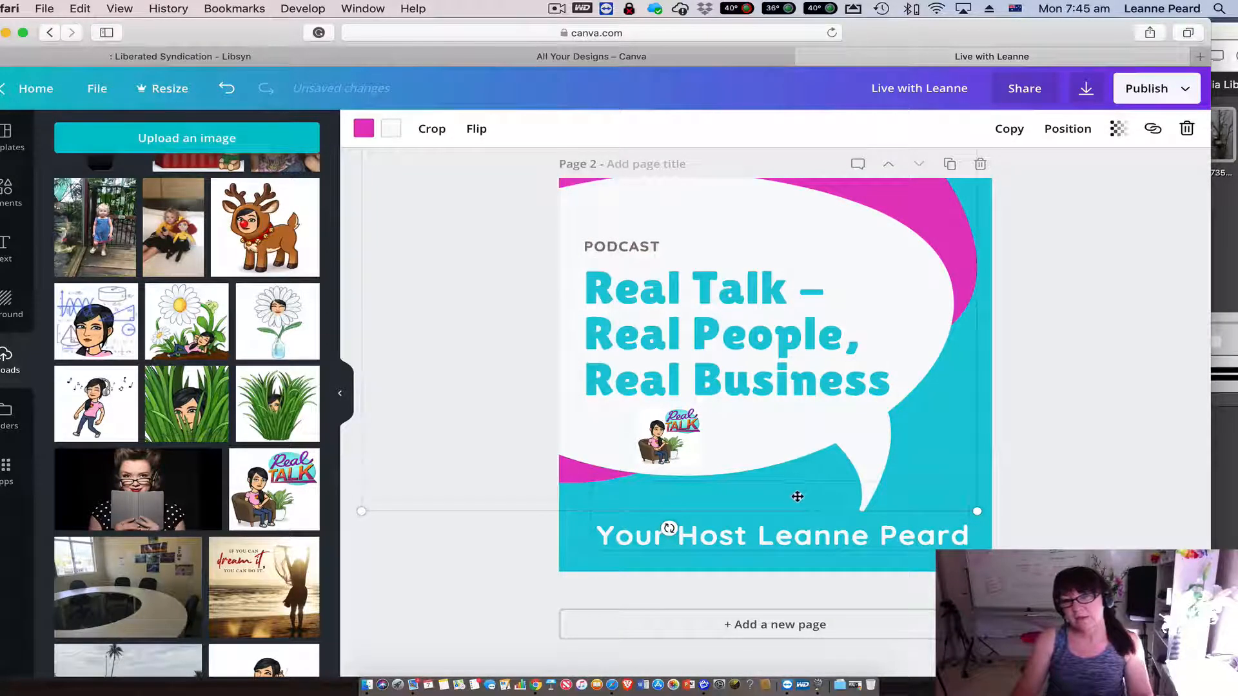
{"action": "scroll", "coordinate": [844, 433], "scroll_direction": "up", "scroll_amount": 5}
{"action": "scroll", "coordinate": [846, 433], "scroll_direction": "down", "scroll_amount": 5}
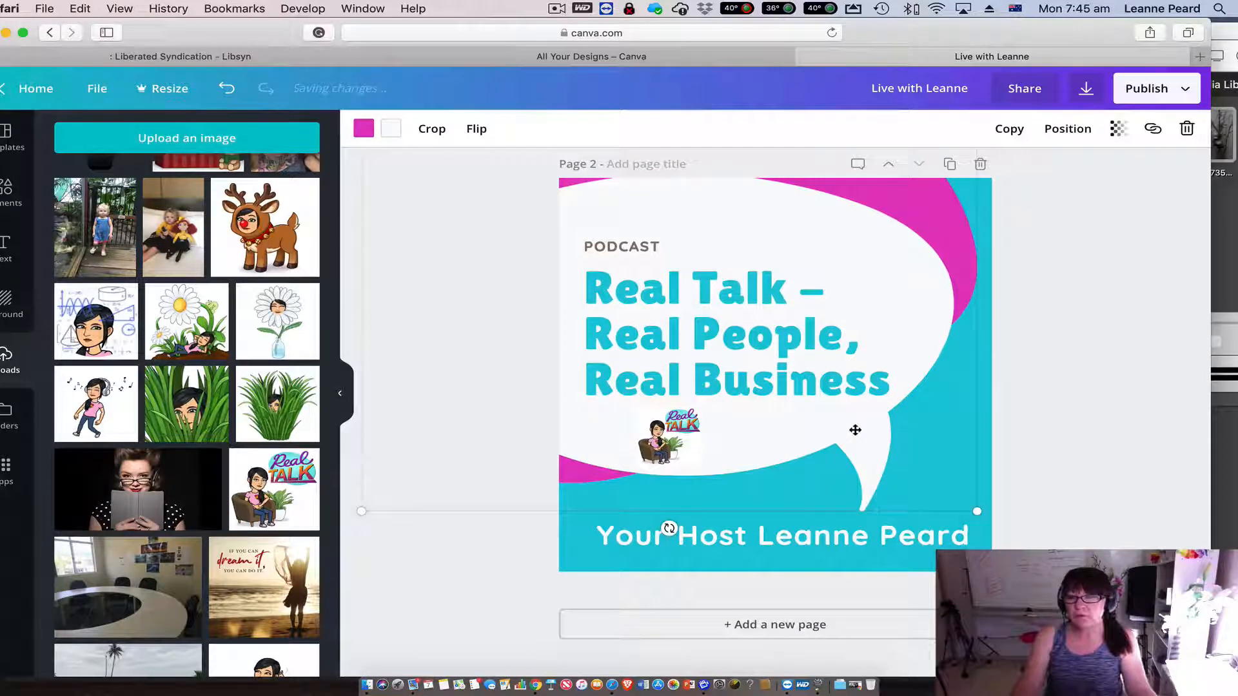
{"action": "left_click", "coordinate": [1156, 440]}
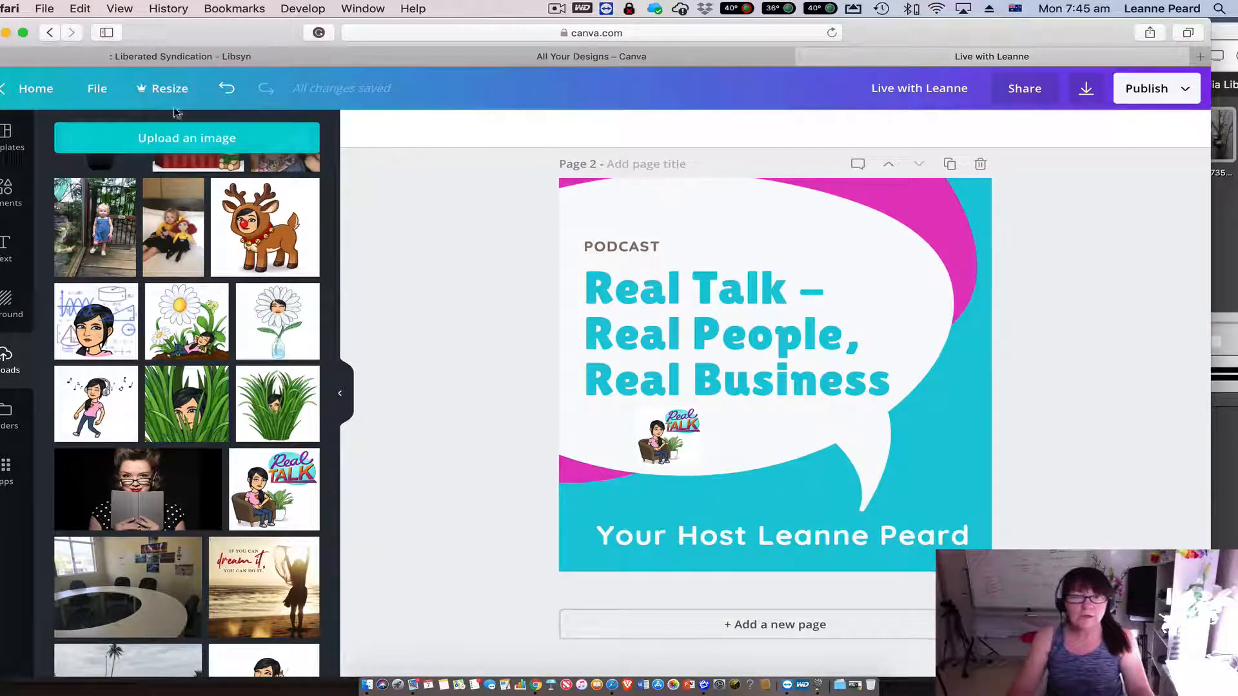
Save the design and download both pages as PNG images.
{"action": "left_click", "coordinate": [97, 88]}
{"action": "left_click", "coordinate": [159, 305]}
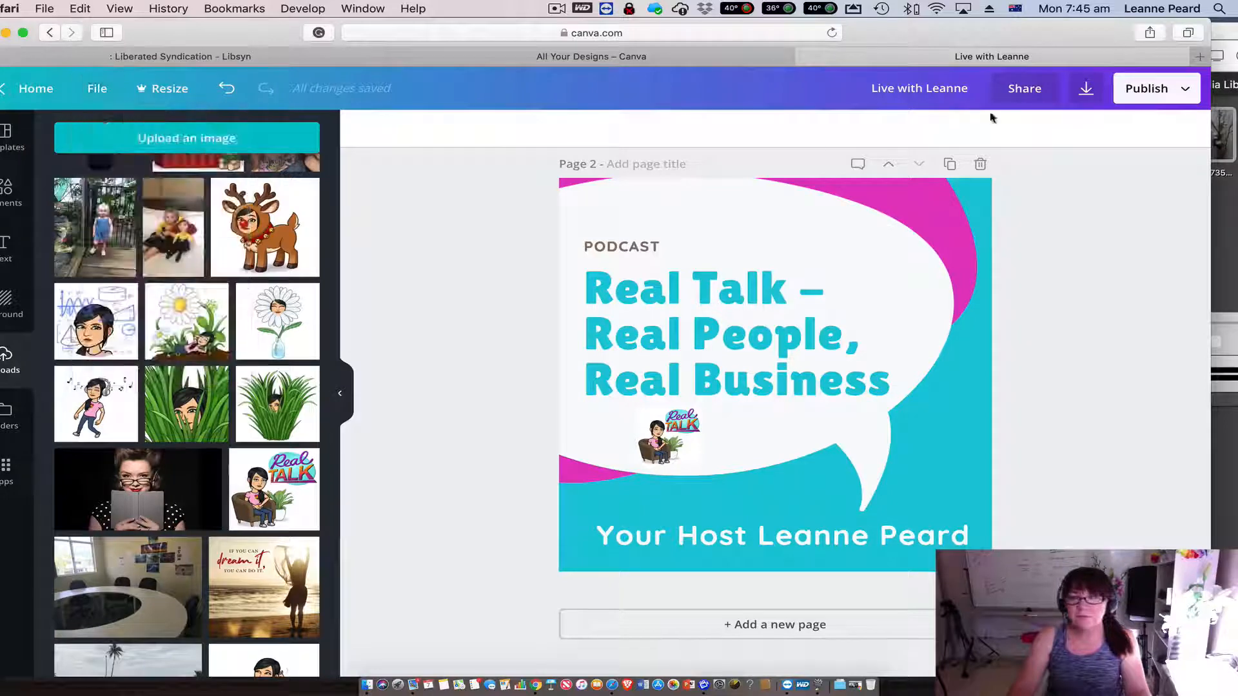
{"action": "left_click", "coordinate": [1087, 94]}
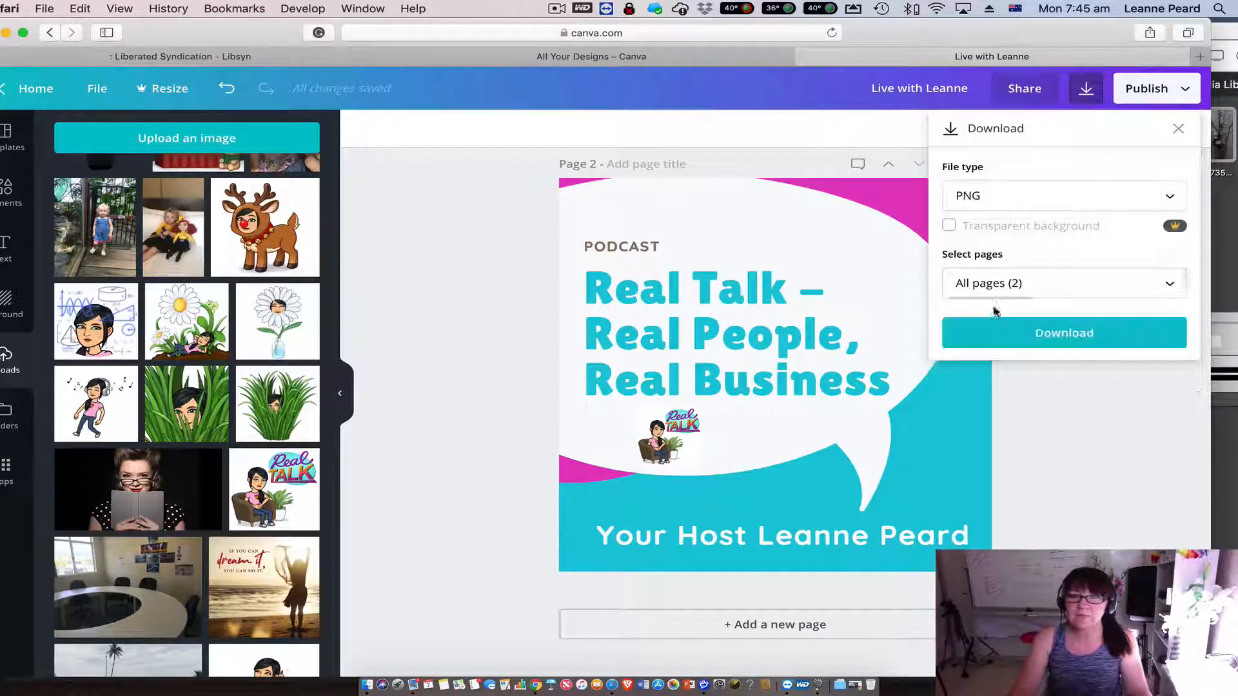
{"action": "left_click", "coordinate": [1079, 335]}
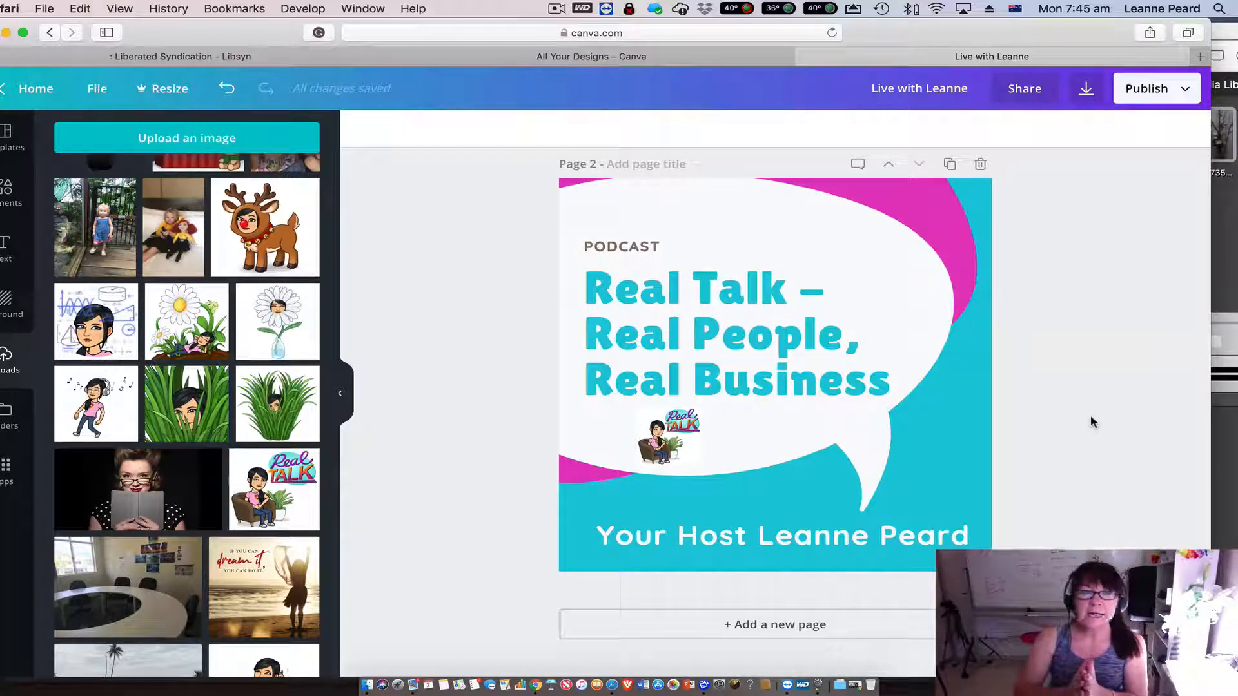
{"action": "scroll", "coordinate": [978, 450], "scroll_direction": "up", "scroll_amount": 5}
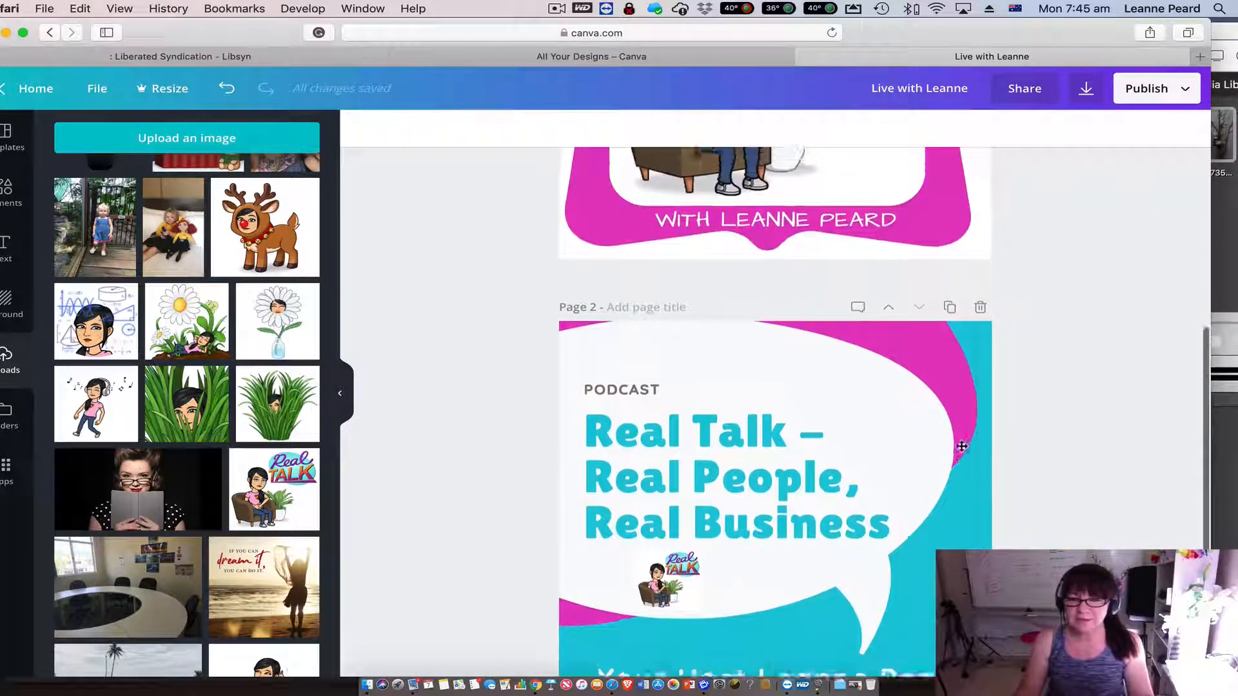
{"action": "scroll", "coordinate": [961, 446], "scroll_direction": "up", "scroll_amount": 8}
{"action": "scroll", "coordinate": [962, 444], "scroll_direction": "down", "scroll_amount": 12}
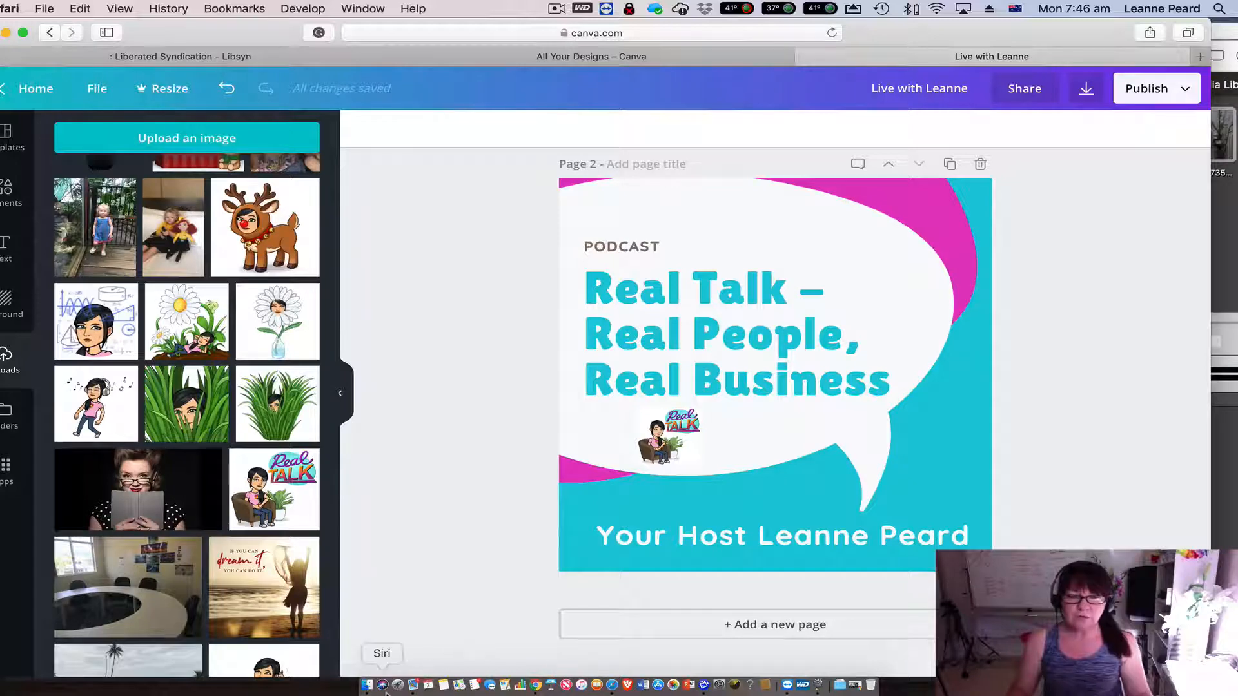
Search Finder for 'audio', go to Applications, and launch Audacity with an empty project.
{"action": "left_click", "coordinate": [366, 685]}
{"action": "left_click", "coordinate": [931, 209]}
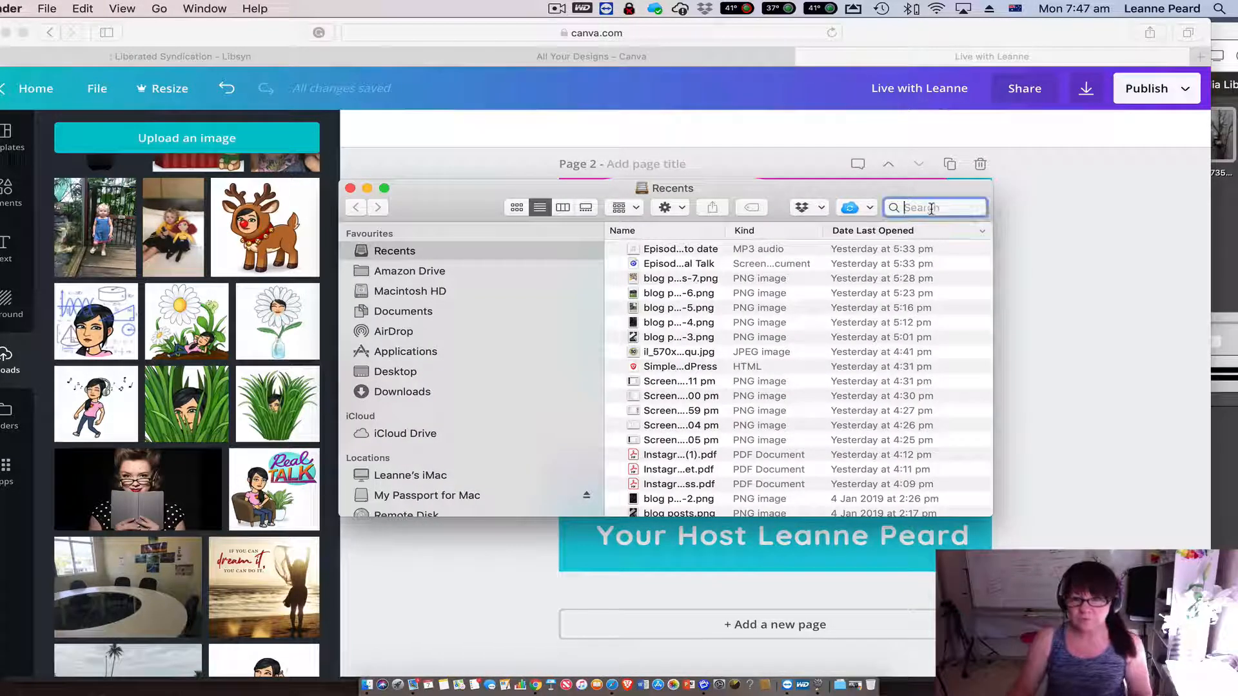
{"action": "type", "text": "audio"}
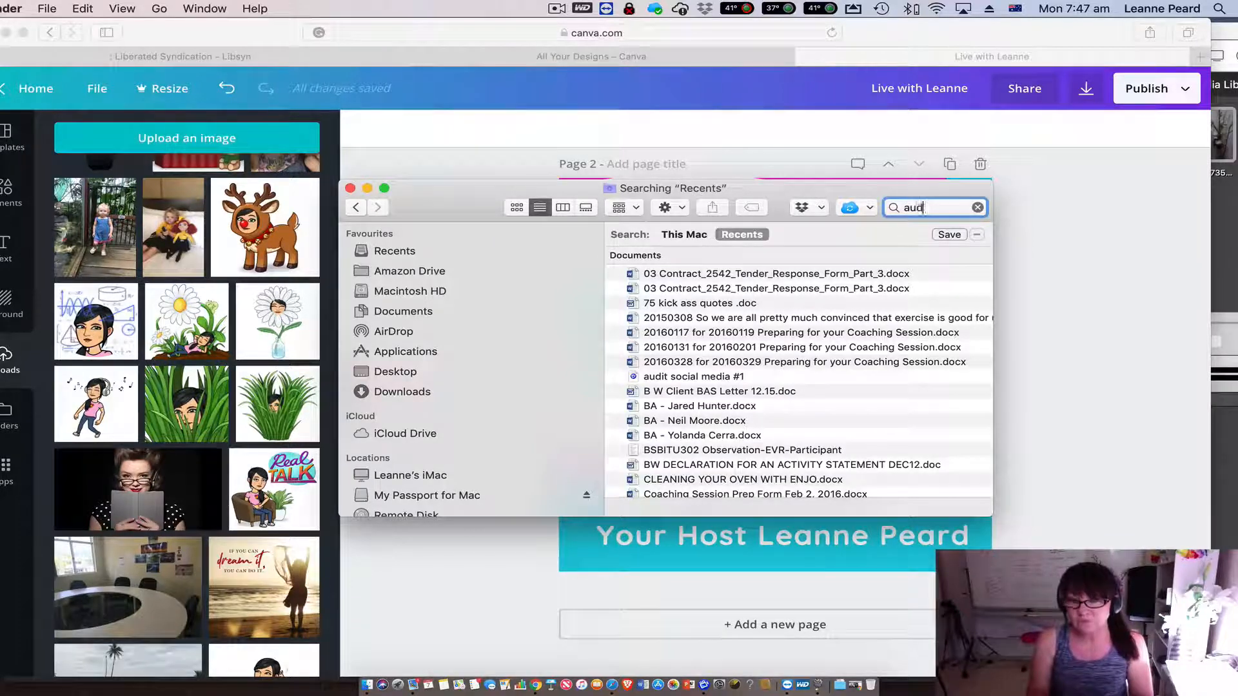
{"action": "key", "text": "Return"}
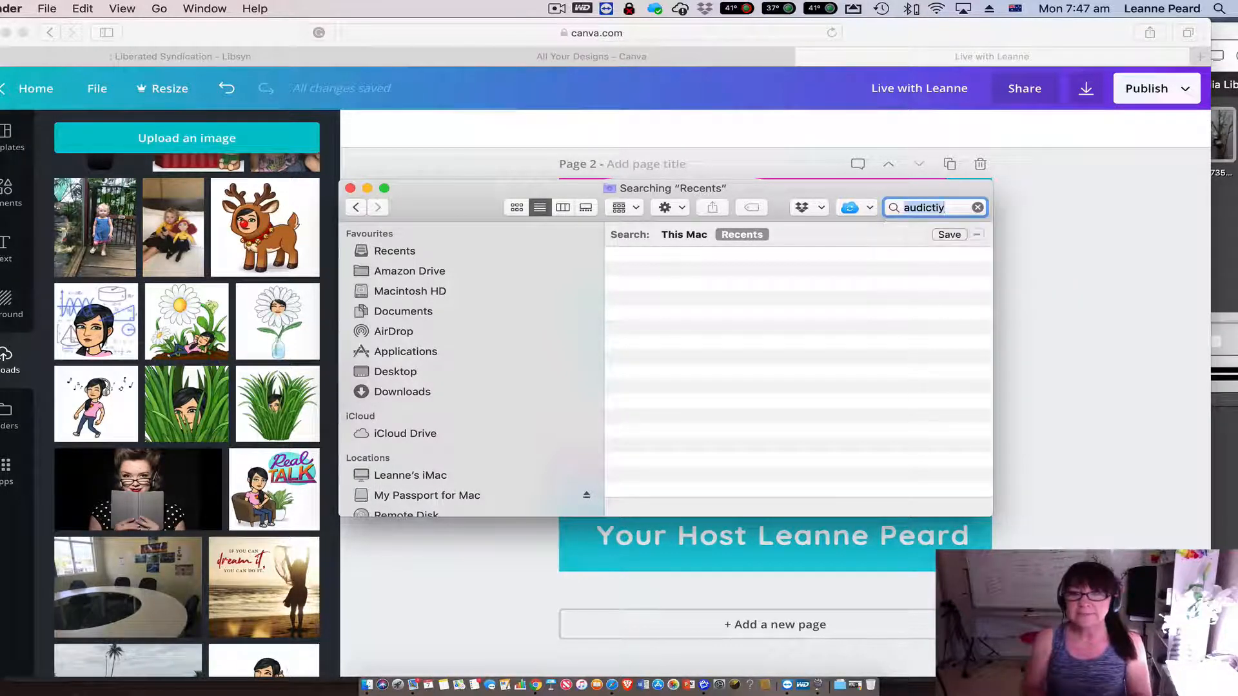
{"action": "left_click", "coordinate": [456, 351]}
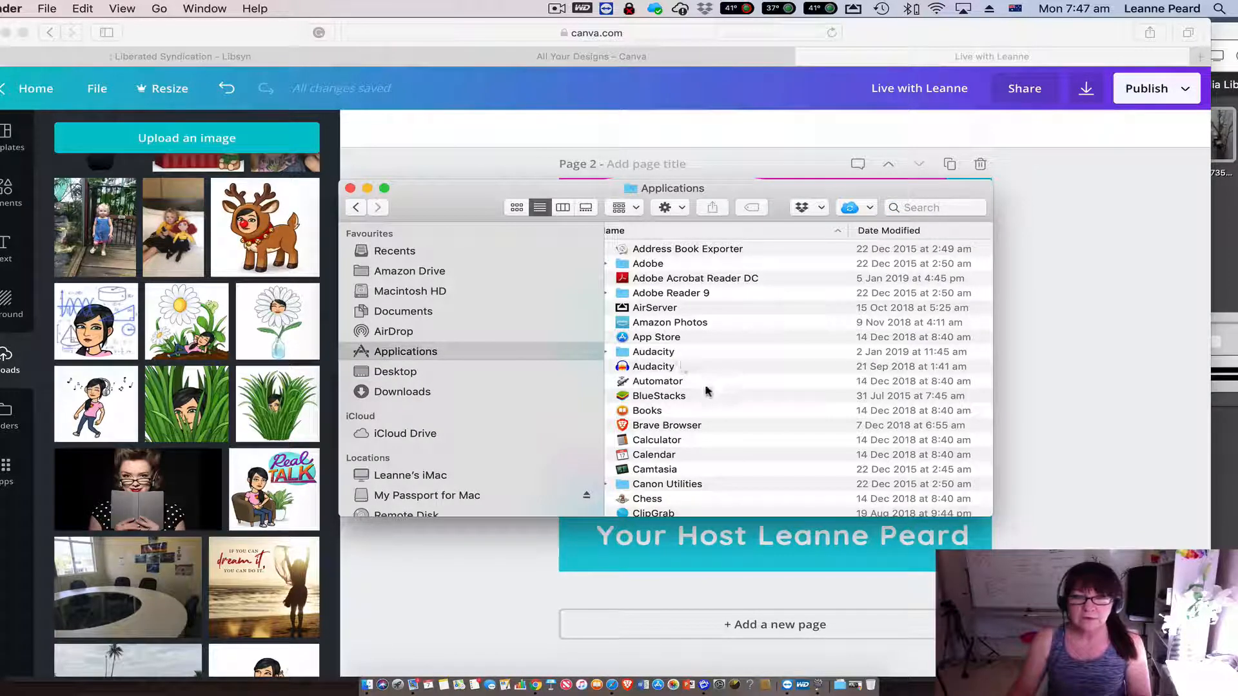
{"action": "double_click", "coordinate": [715, 367]}
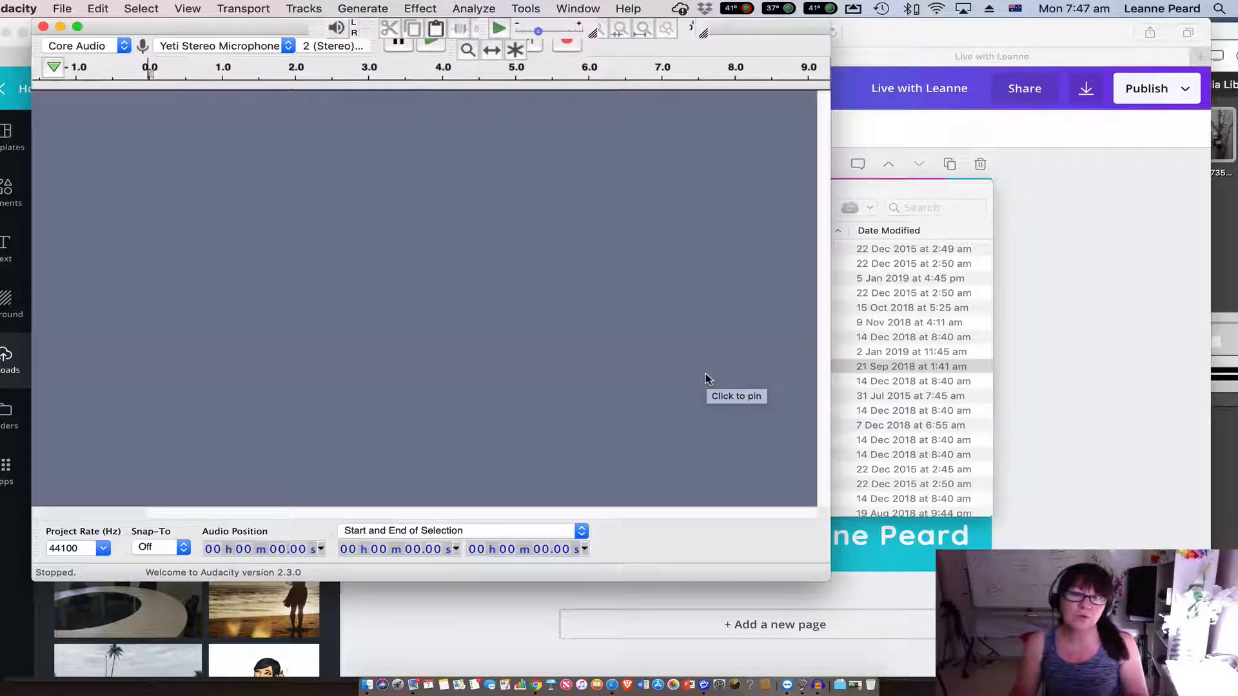
Record a roughly 5-second test clip in Audacity and play it back.
{"action": "left_click", "coordinate": [566, 44]}
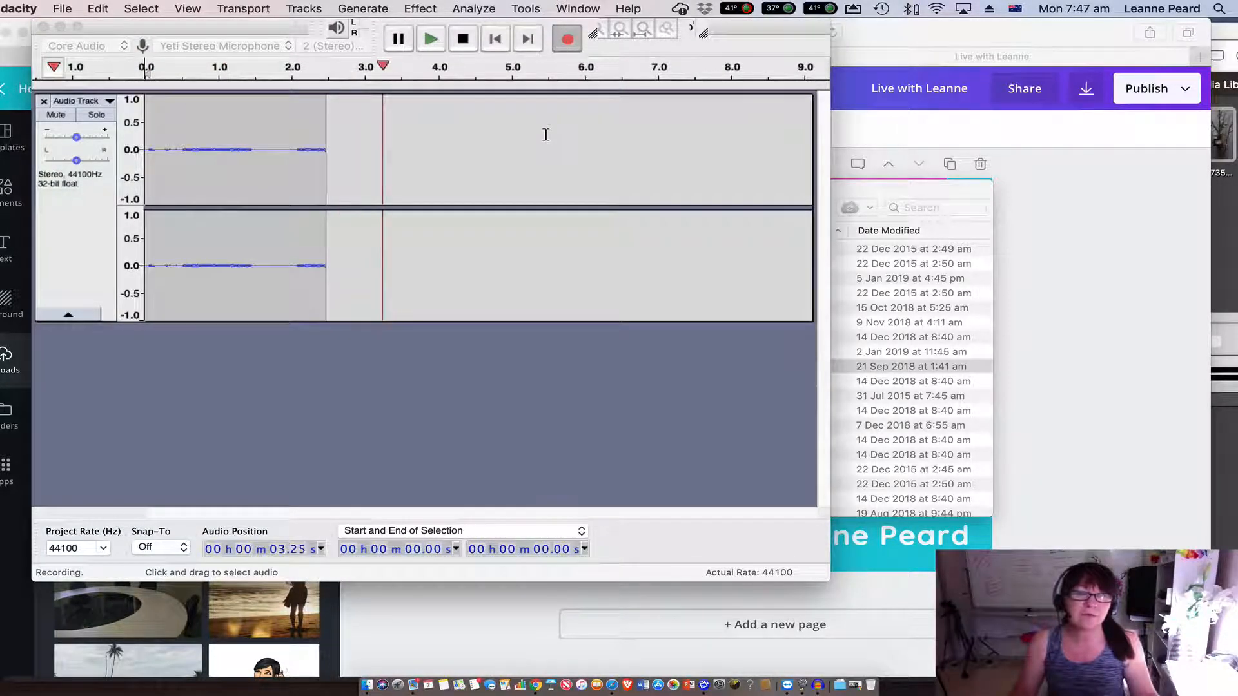
{"action": "left_click", "coordinate": [463, 40]}
{"action": "left_click", "coordinate": [428, 40]}
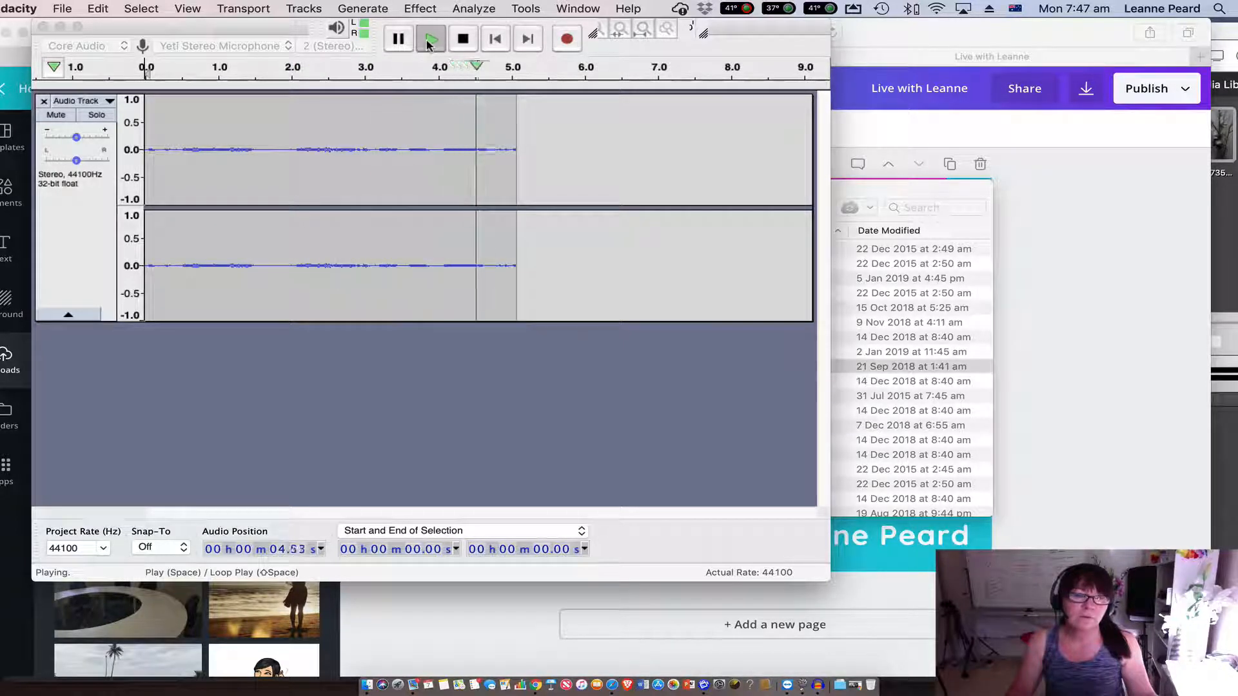
Check the File > Export options, then quit Audacity without saving the project.
{"action": "left_click", "coordinate": [69, 9]}
{"action": "mouse_move", "coordinate": [161, 122]}
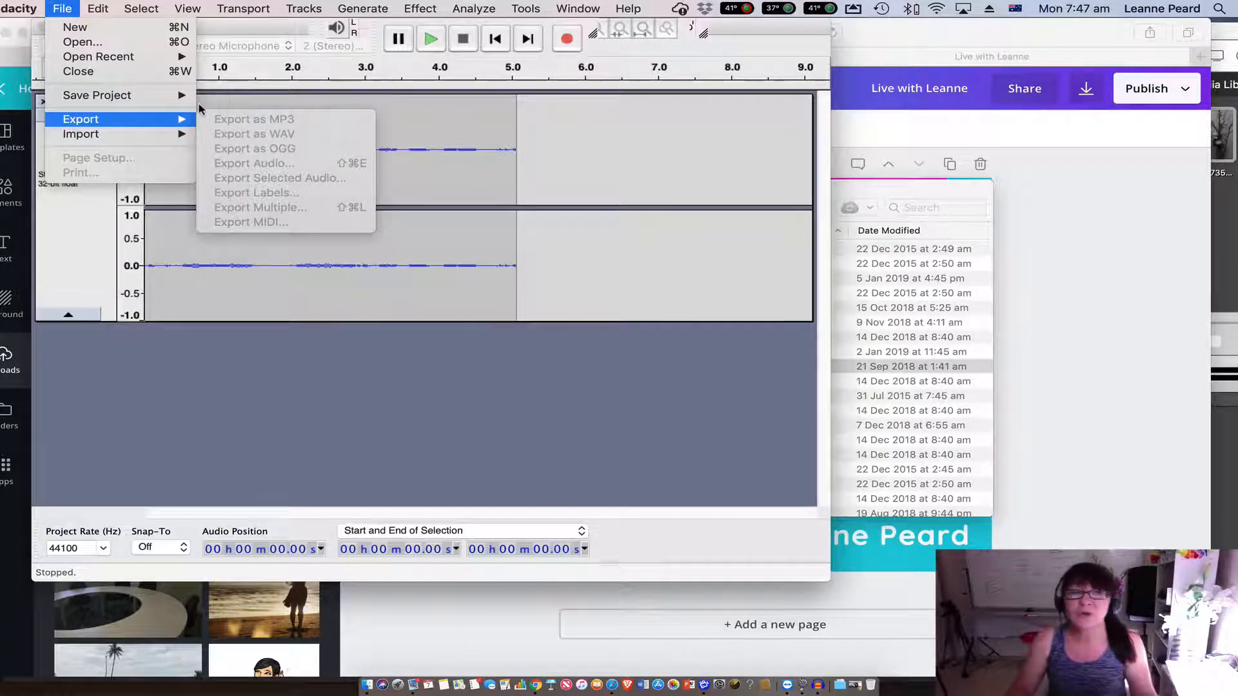
{"action": "key", "text": "super+q"}
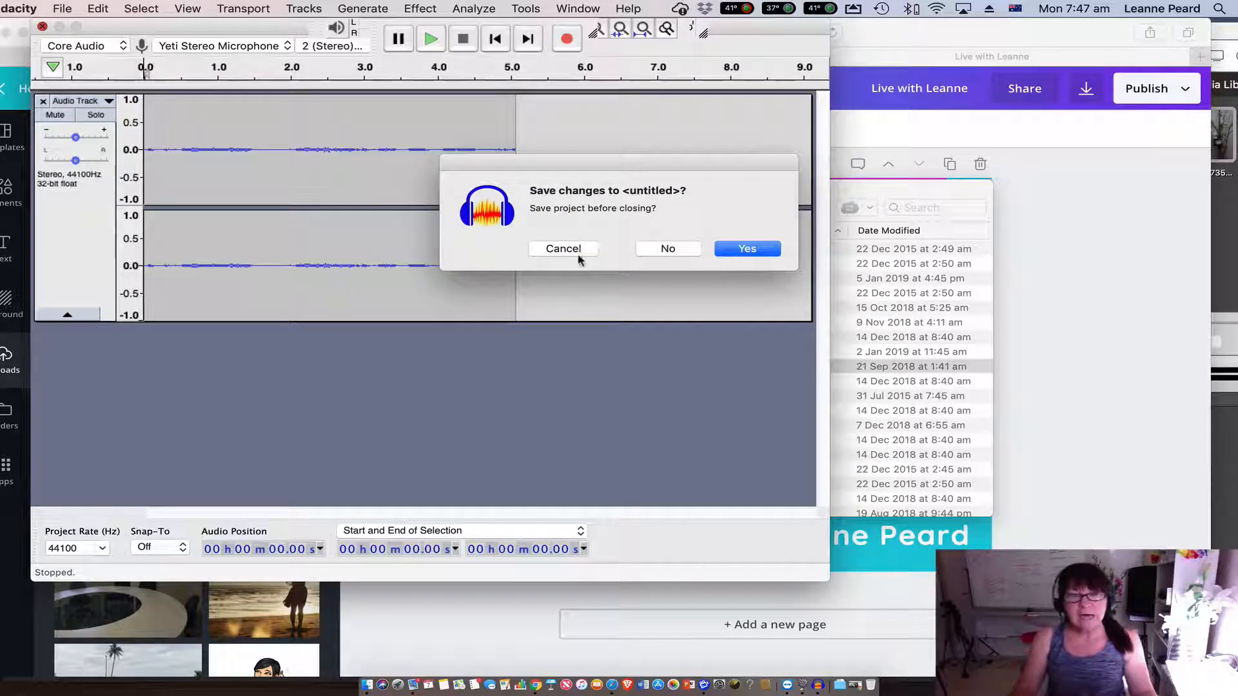
{"action": "left_click", "coordinate": [668, 249]}
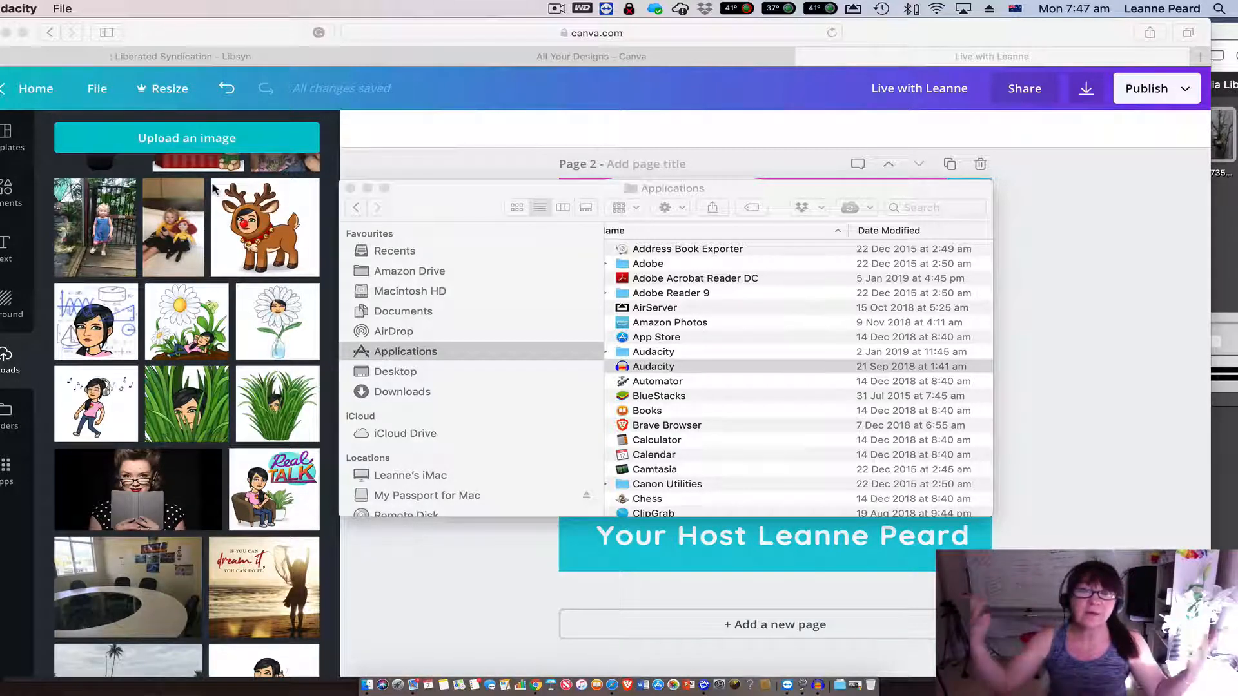
Reload the Libsyn dashboard and check the Stats Snapshot: 3 downloads in January, 3 all time.
{"action": "left_click", "coordinate": [201, 52]}
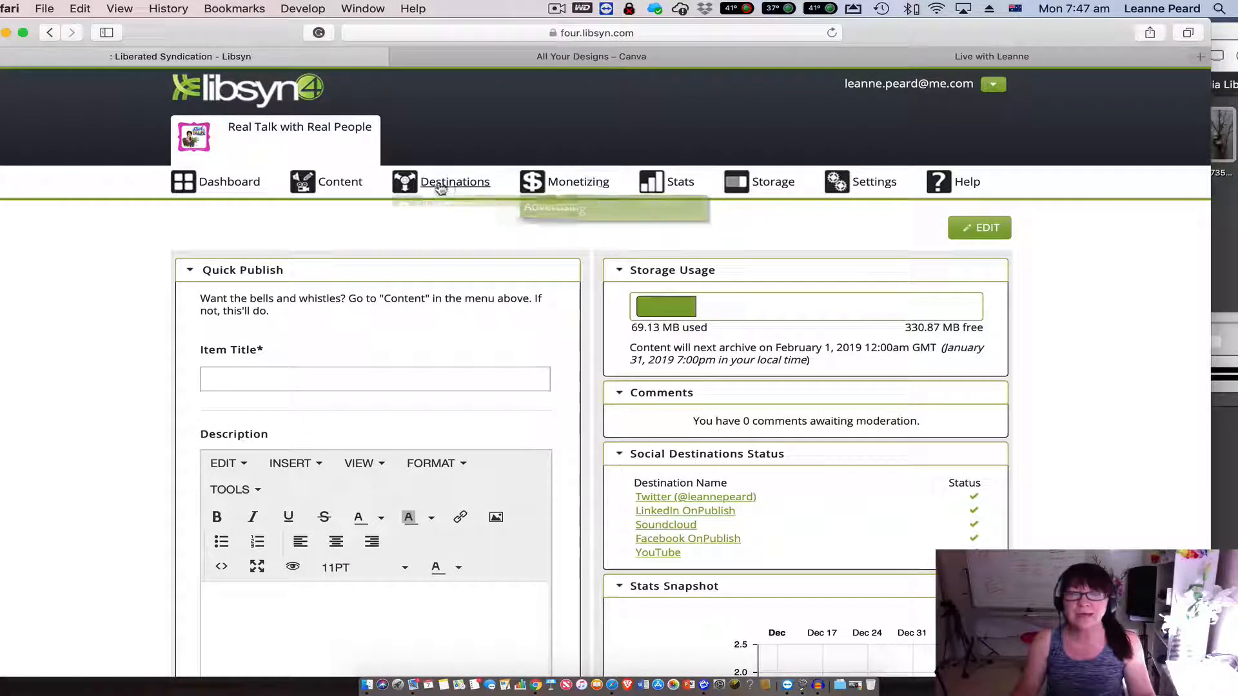
{"action": "mouse_move", "coordinate": [439, 185]}
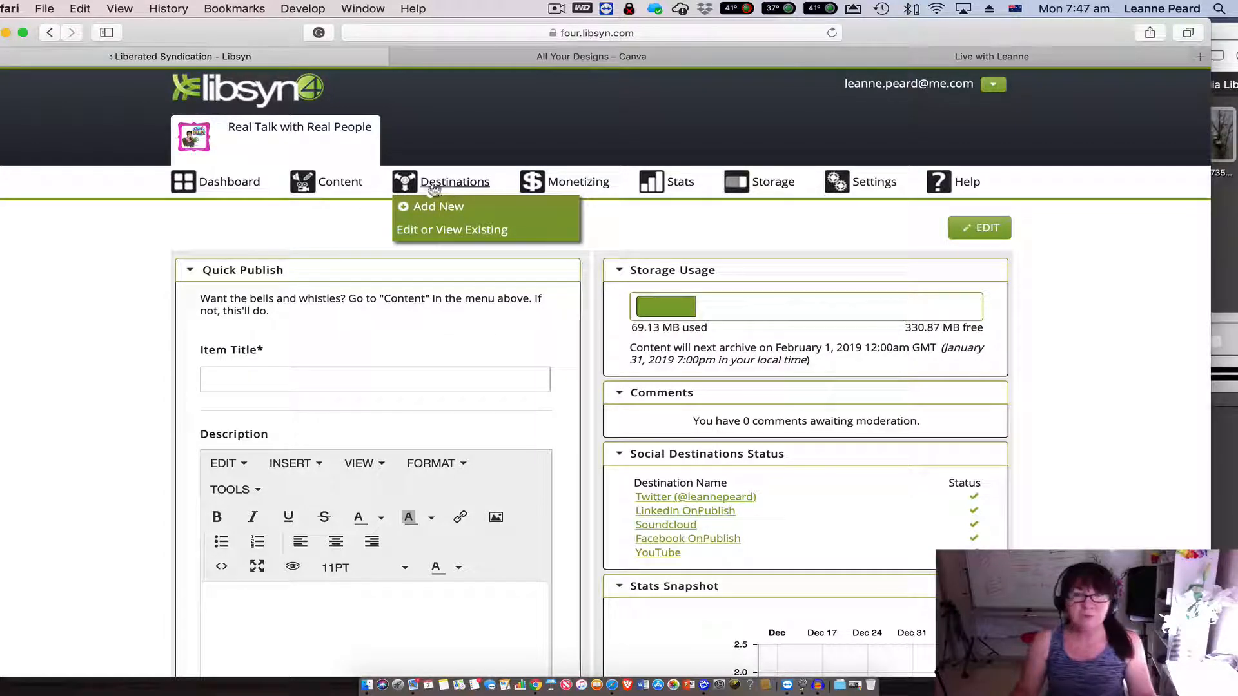
{"action": "scroll", "coordinate": [212, 191], "scroll_direction": "down", "scroll_amount": 2}
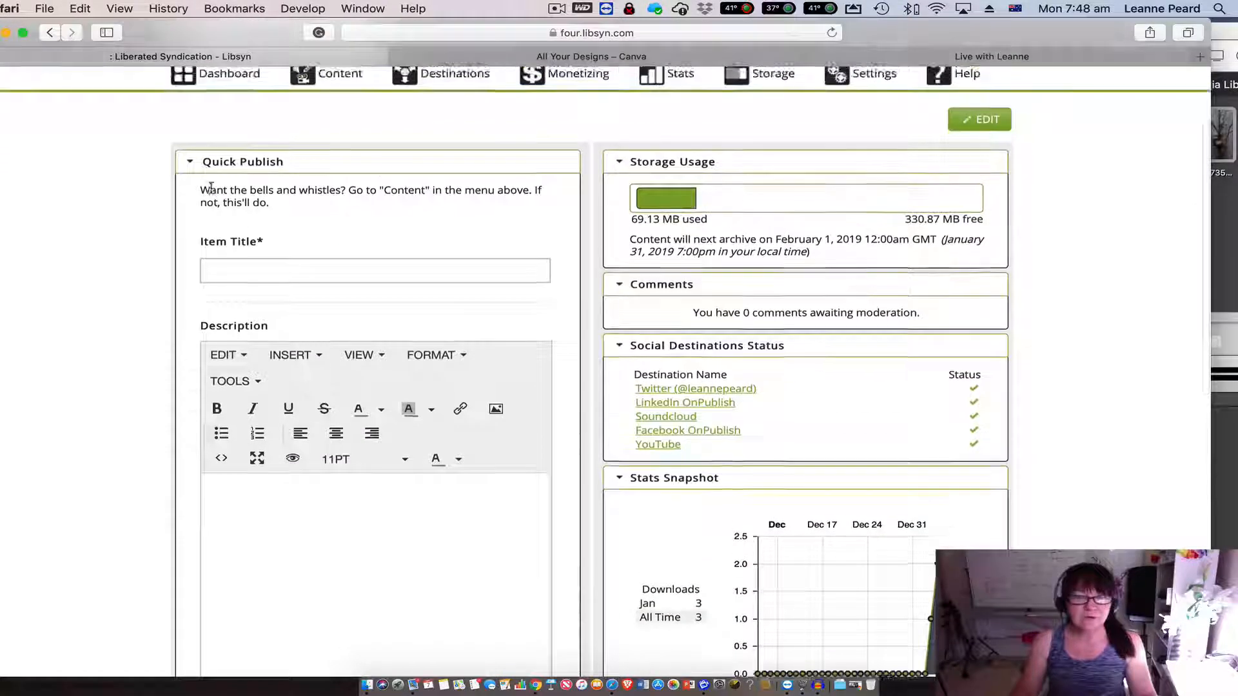
{"action": "scroll", "coordinate": [211, 191], "scroll_direction": "up", "scroll_amount": 4}
{"action": "left_click", "coordinate": [215, 187]}
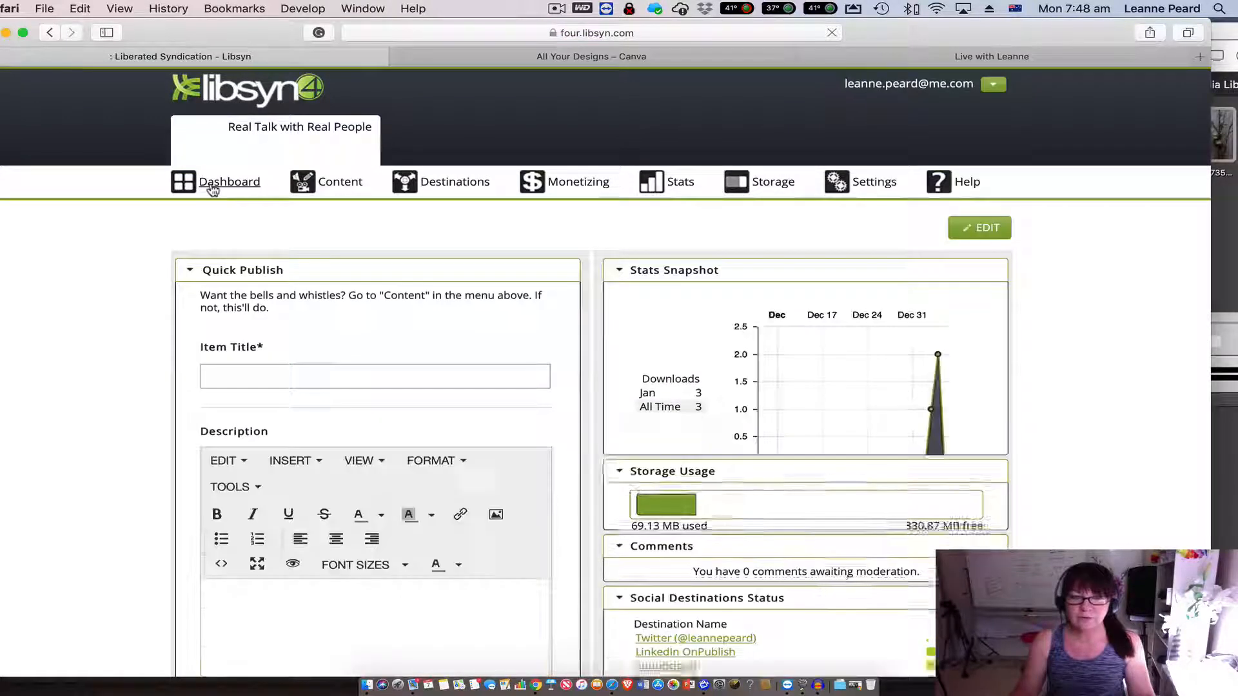
{"action": "scroll", "coordinate": [496, 256], "scroll_direction": "down", "scroll_amount": 3}
{"action": "scroll", "coordinate": [495, 256], "scroll_direction": "down", "scroll_amount": 1}
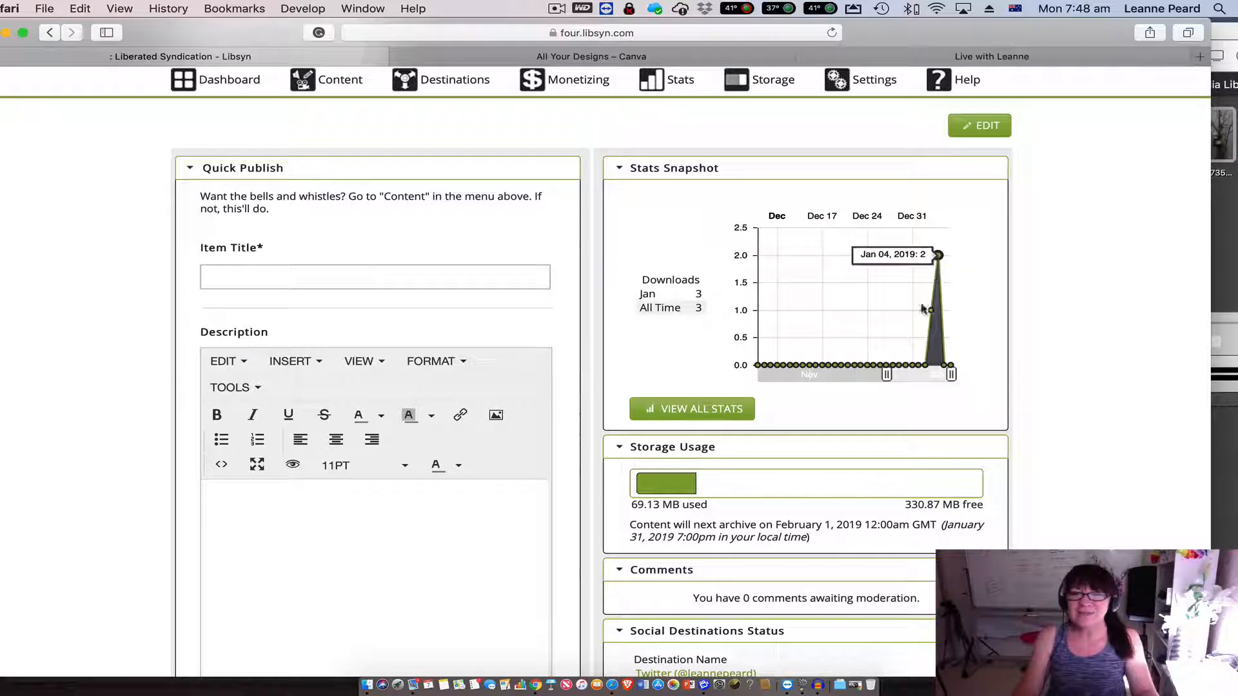
{"action": "scroll", "coordinate": [534, 291], "scroll_direction": "up", "scroll_amount": 2}
{"action": "scroll", "coordinate": [534, 291], "scroll_direction": "up", "scroll_amount": 2}
{"action": "mouse_move", "coordinate": [452, 179]}
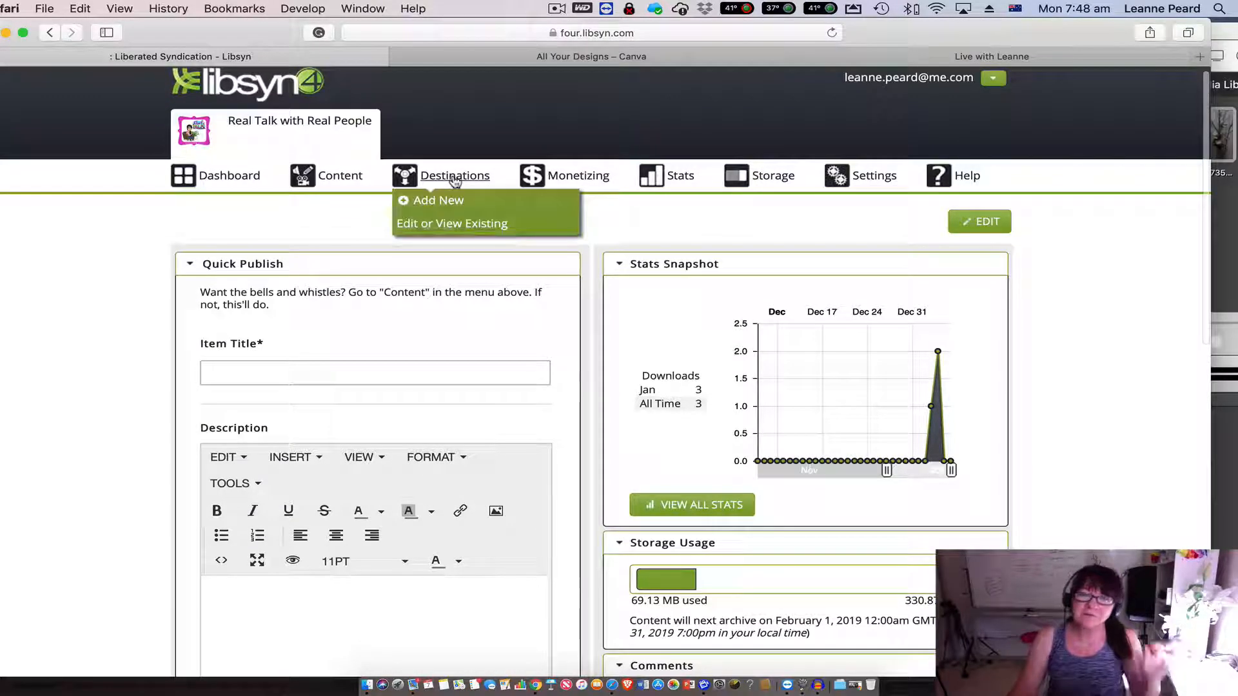
Open Libsyn's Destinations page and scroll through all 14 publishing destinations.
{"action": "left_click", "coordinate": [455, 178]}
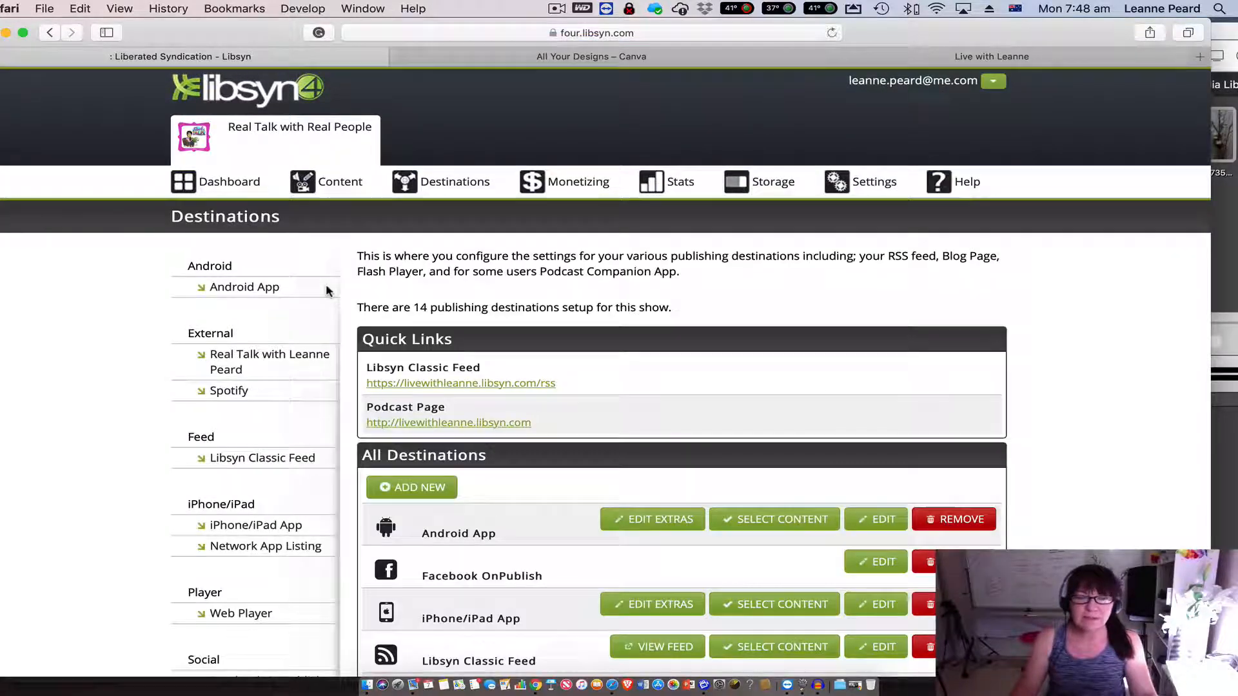
{"action": "scroll", "coordinate": [329, 283], "scroll_direction": "down", "scroll_amount": 5}
{"action": "scroll", "coordinate": [328, 283], "scroll_direction": "down", "scroll_amount": 4}
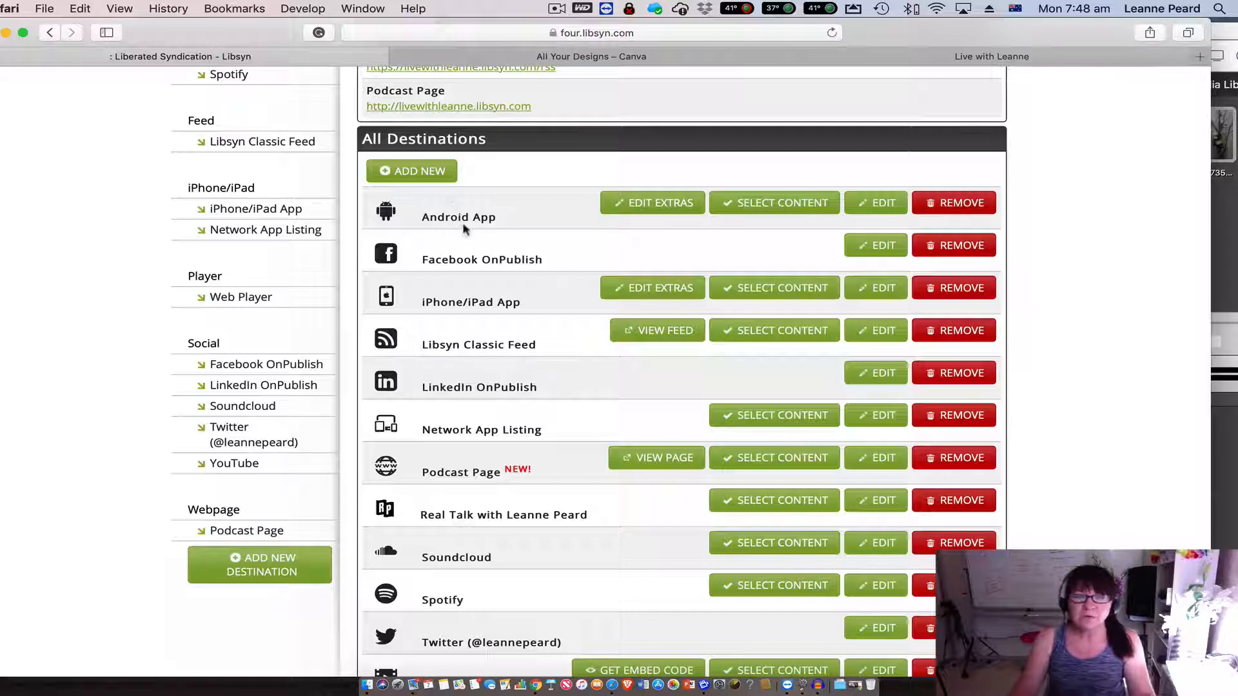
{"action": "scroll", "coordinate": [463, 220], "scroll_direction": "up", "scroll_amount": 5}
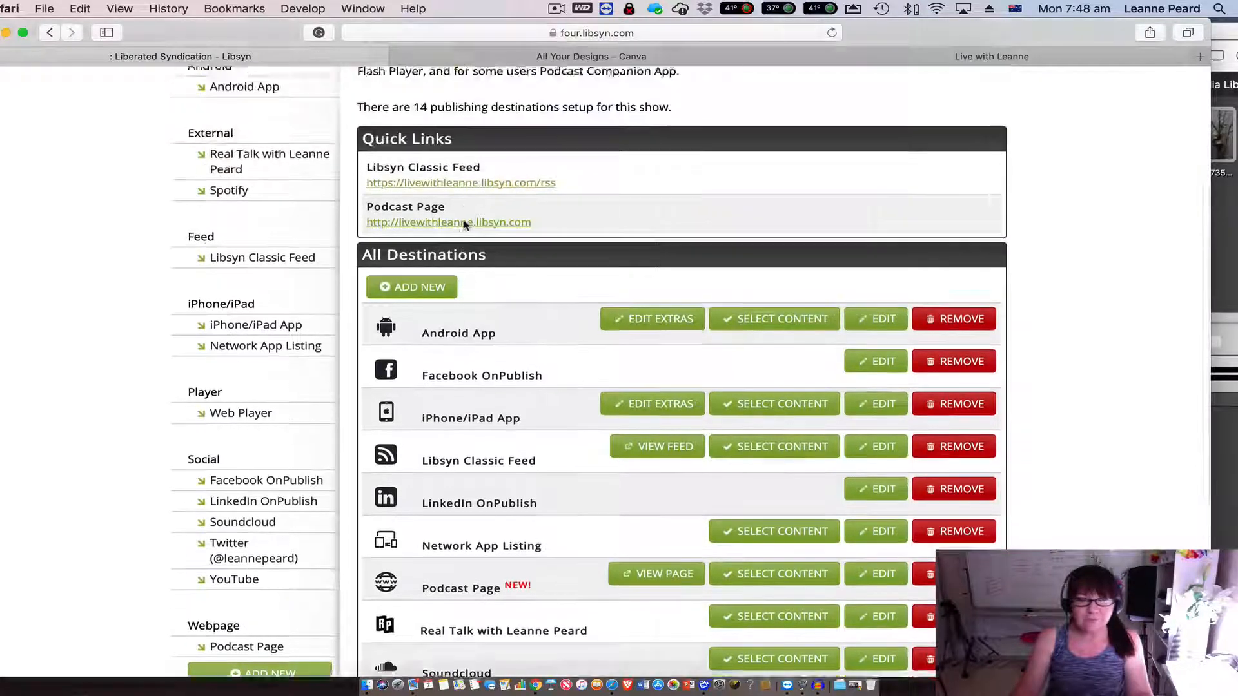
{"action": "scroll", "coordinate": [465, 226], "scroll_direction": "down", "scroll_amount": 4}
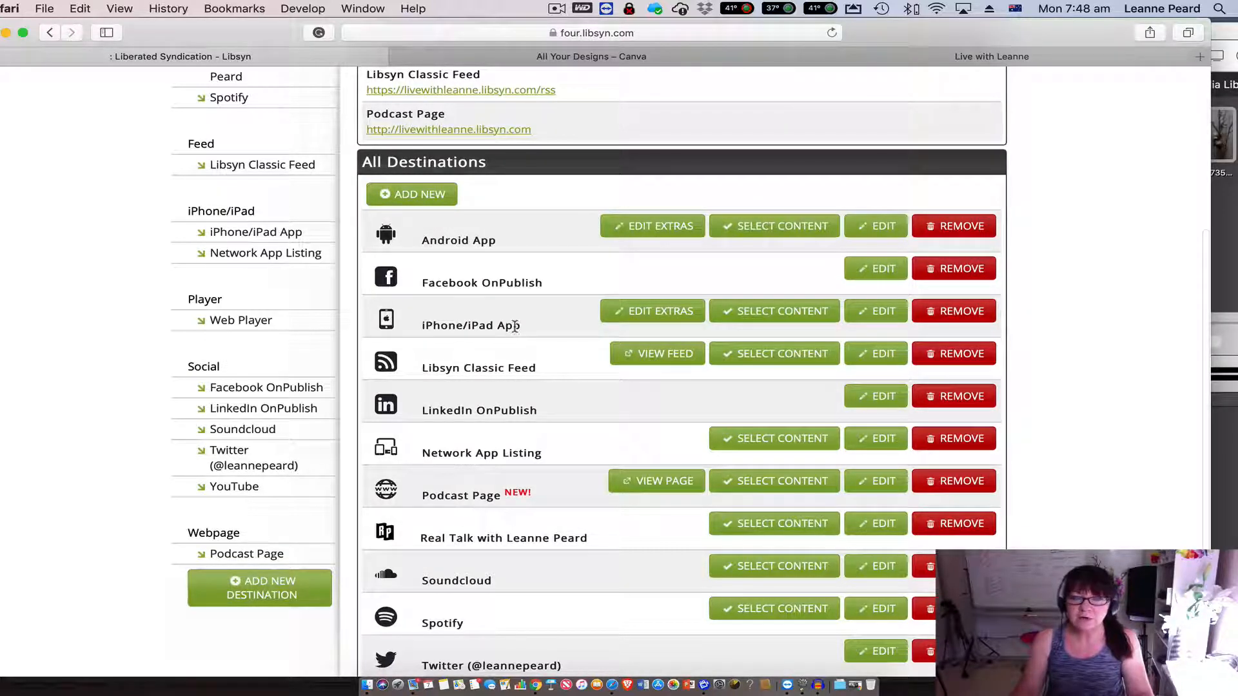
{"action": "scroll", "coordinate": [514, 325], "scroll_direction": "down", "scroll_amount": 2}
{"action": "scroll", "coordinate": [514, 326], "scroll_direction": "down", "scroll_amount": 1}
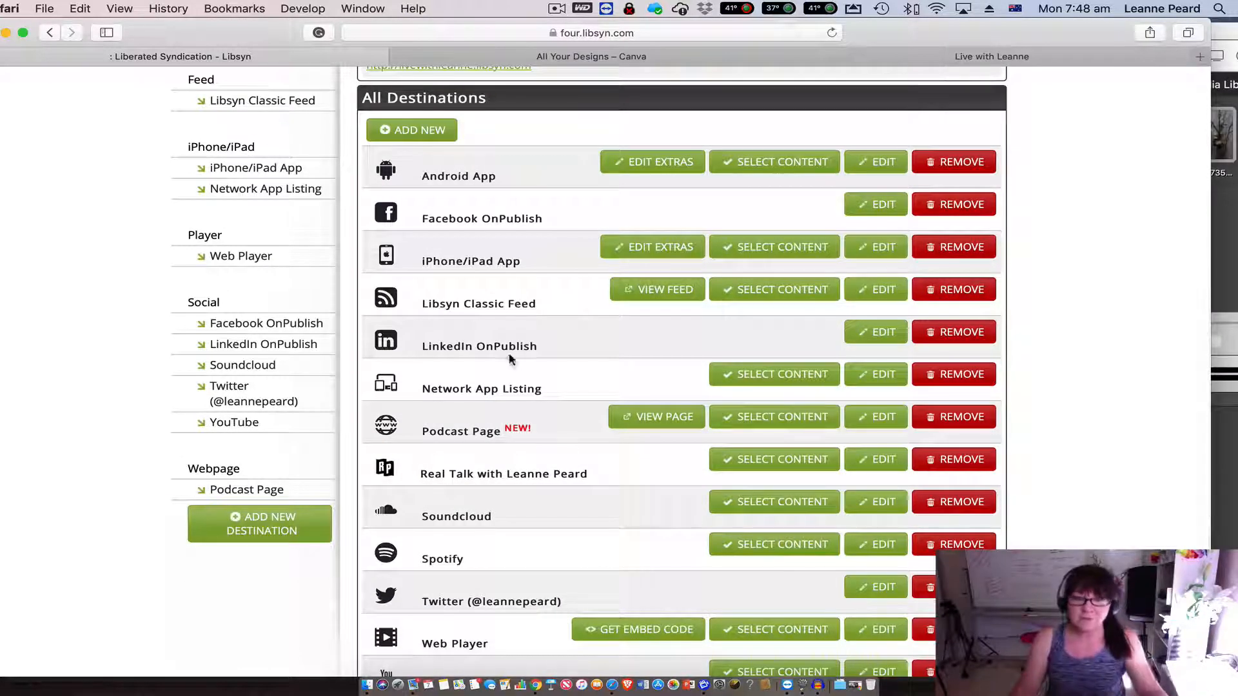
{"action": "scroll", "coordinate": [511, 348], "scroll_direction": "down", "scroll_amount": 2}
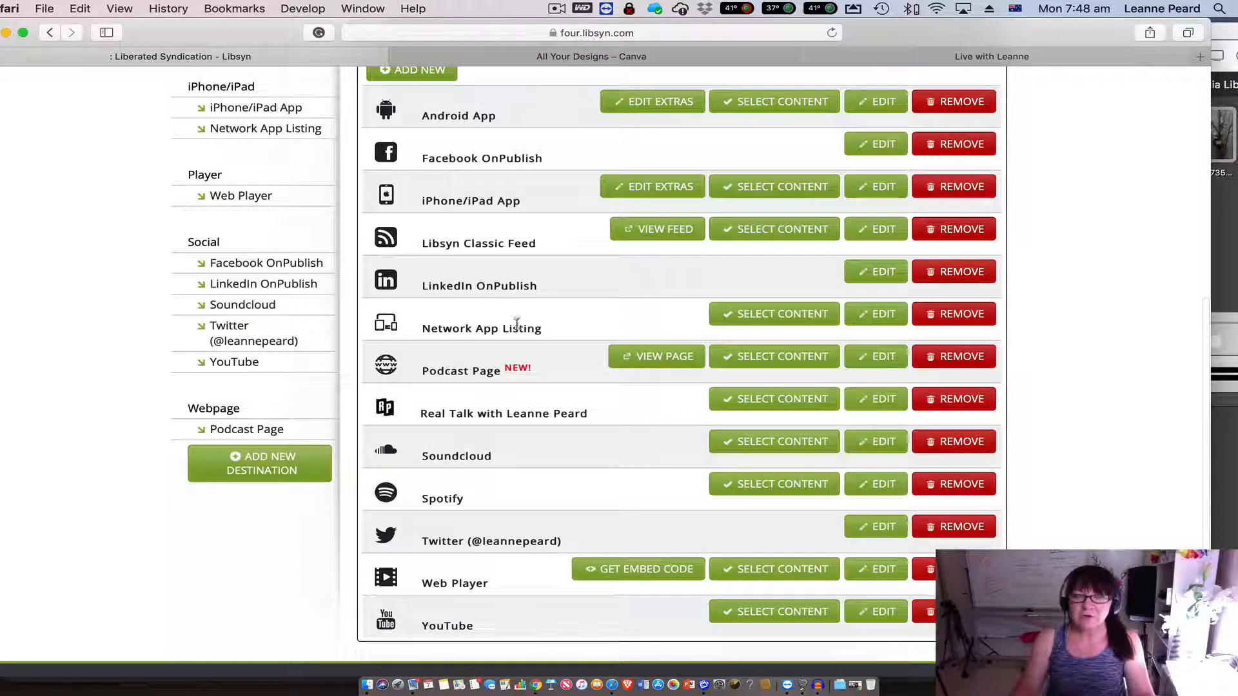
{"action": "scroll", "coordinate": [516, 326], "scroll_direction": "down", "scroll_amount": 2}
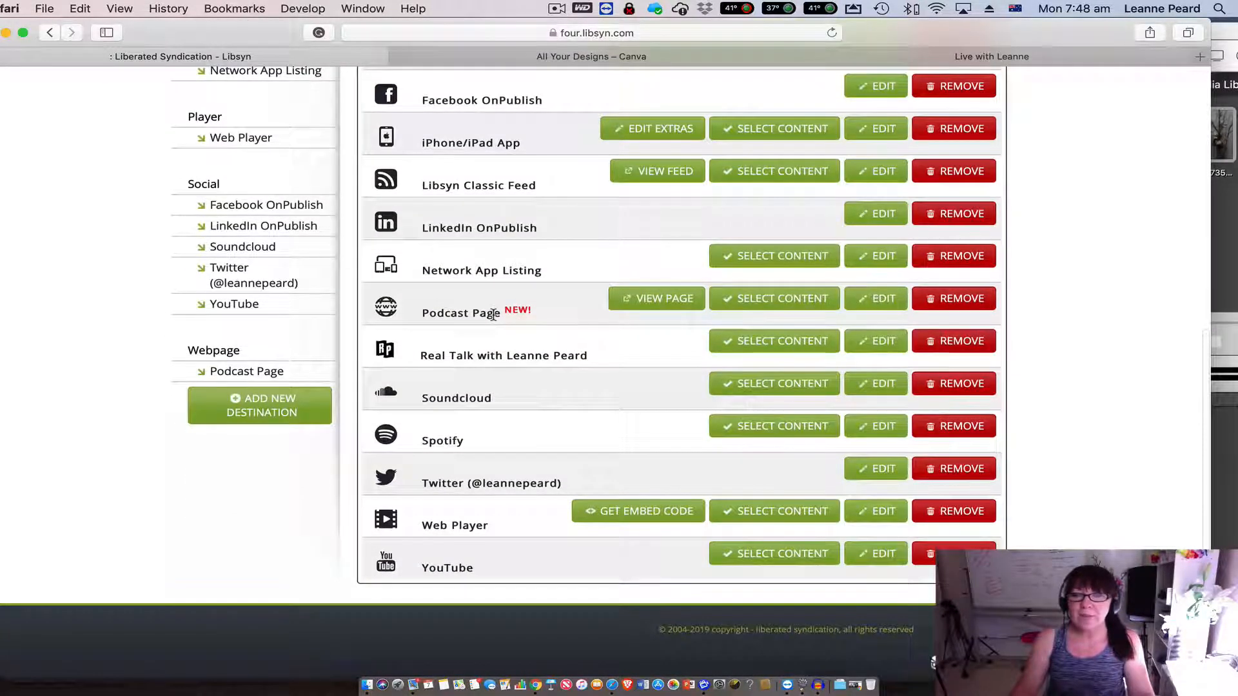
{"action": "scroll", "coordinate": [494, 319], "scroll_direction": "down", "scroll_amount": 1}
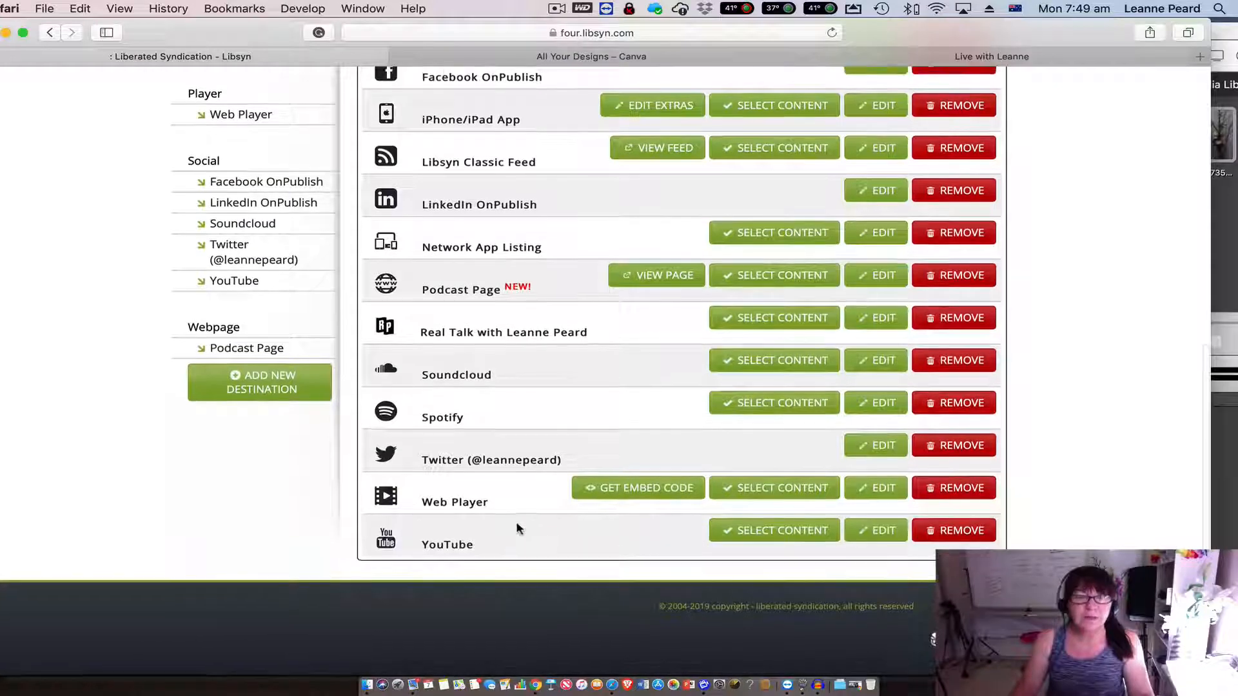
Scroll back to the top of the destinations list and open a new Safari tab.
{"action": "scroll", "coordinate": [503, 524], "scroll_direction": "up", "scroll_amount": 3}
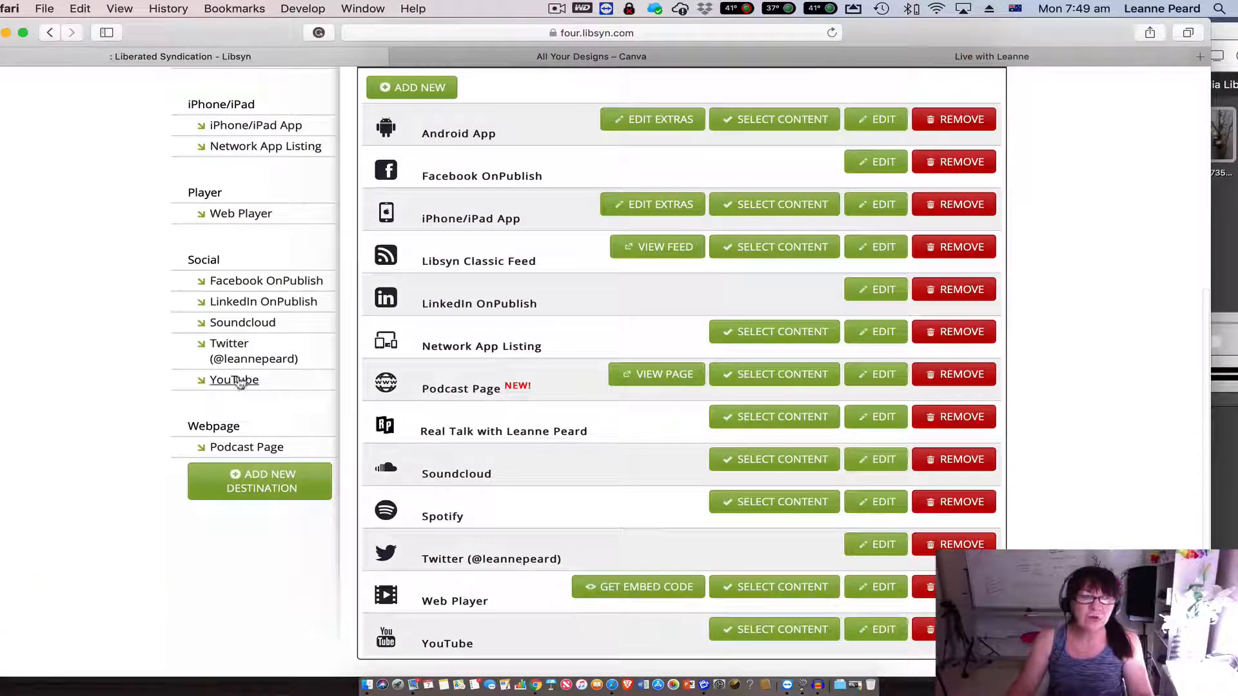
{"action": "scroll", "coordinate": [233, 419], "scroll_direction": "up", "scroll_amount": 10}
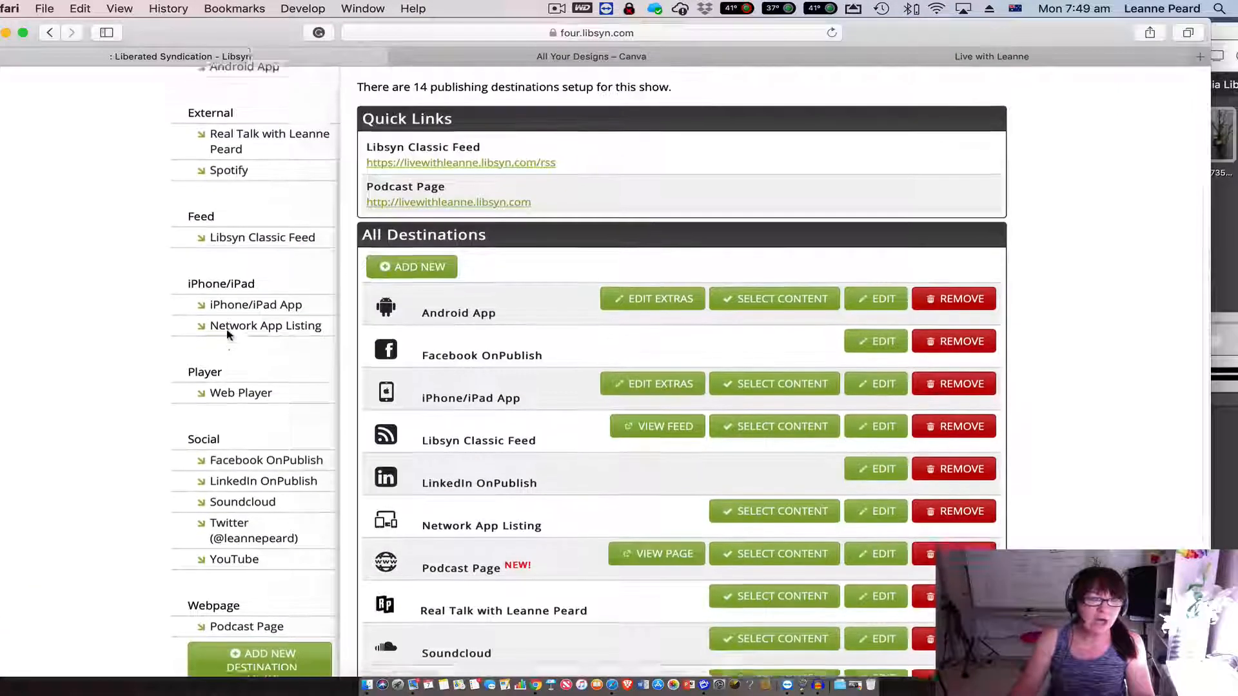
{"action": "scroll", "coordinate": [228, 336], "scroll_direction": "up", "scroll_amount": 2}
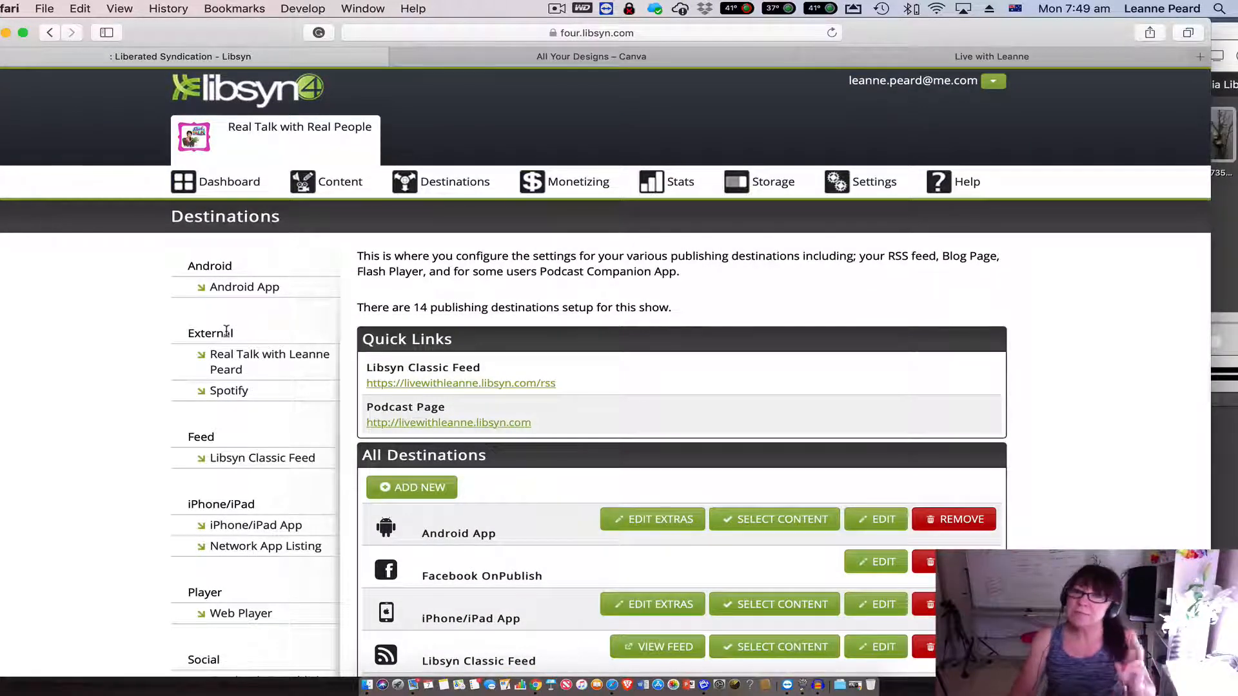
{"action": "left_click", "coordinate": [1201, 57]}
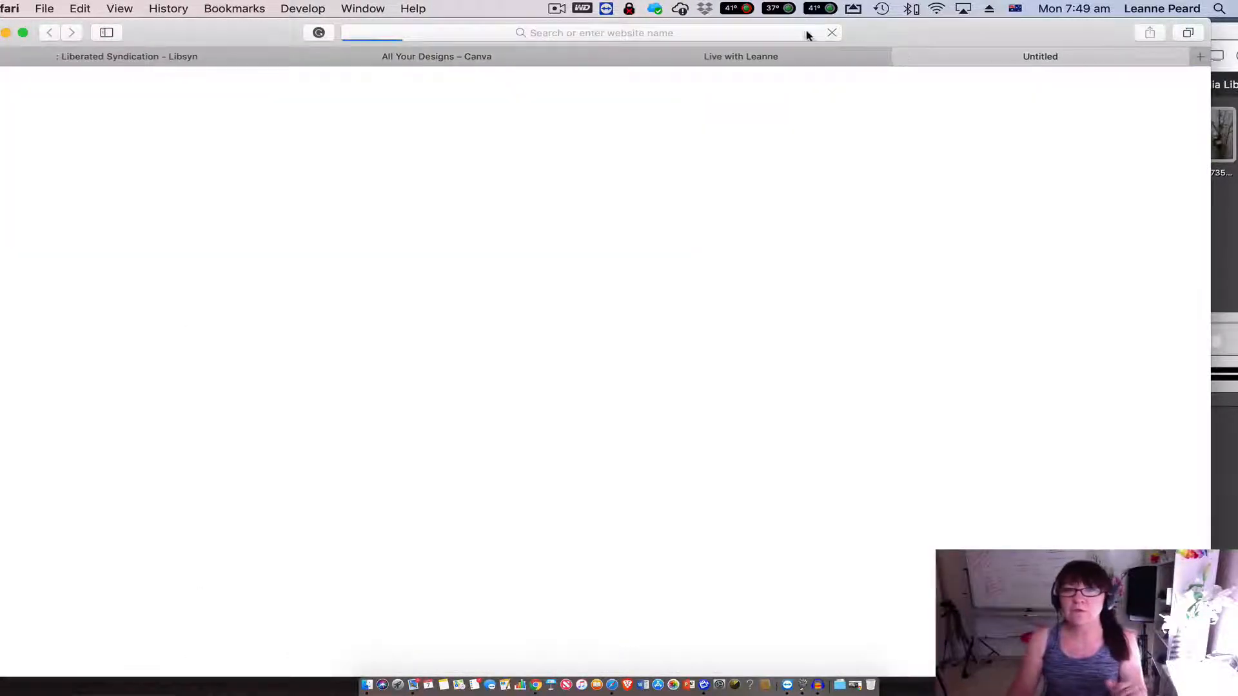
Focus the new tab's address bar to enter a website address.
{"action": "left_click", "coordinate": [804, 34]}
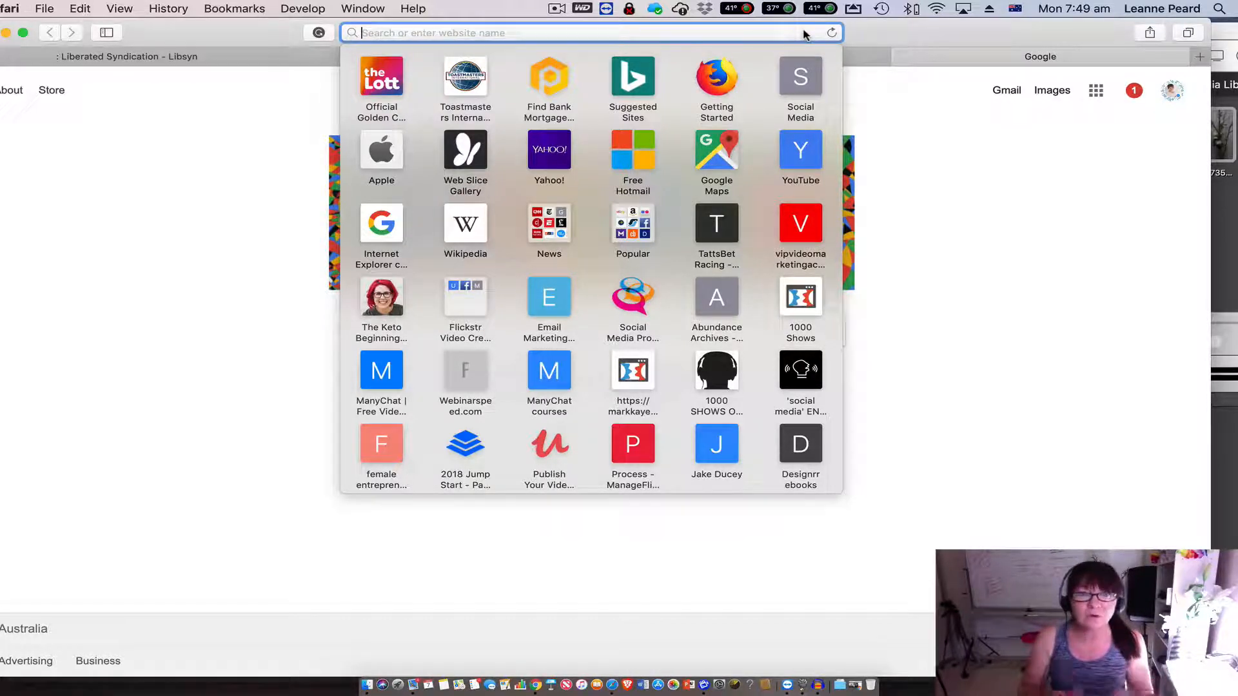
Go to itunesconnect.apple.com via 'itune' autocomplete and sign in with the saved Apple ID.
{"action": "type", "text": "itunesconnect.apple.com — iTunes Connect"}
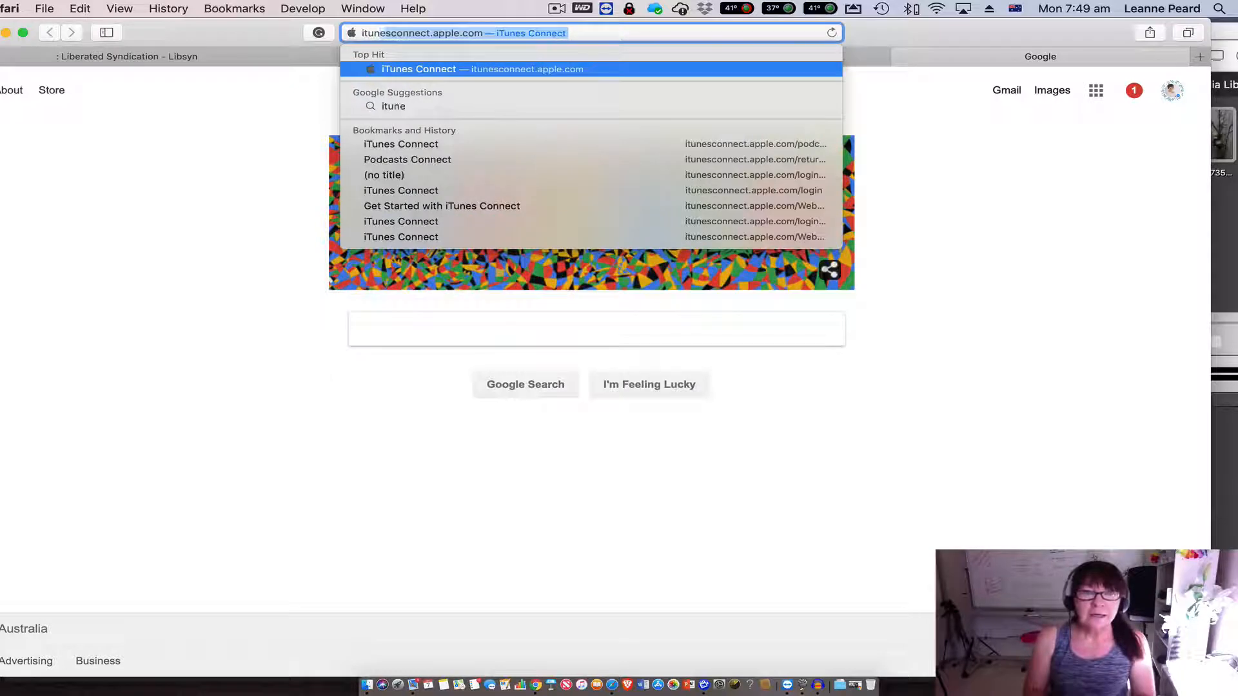
{"action": "key", "text": "Return"}
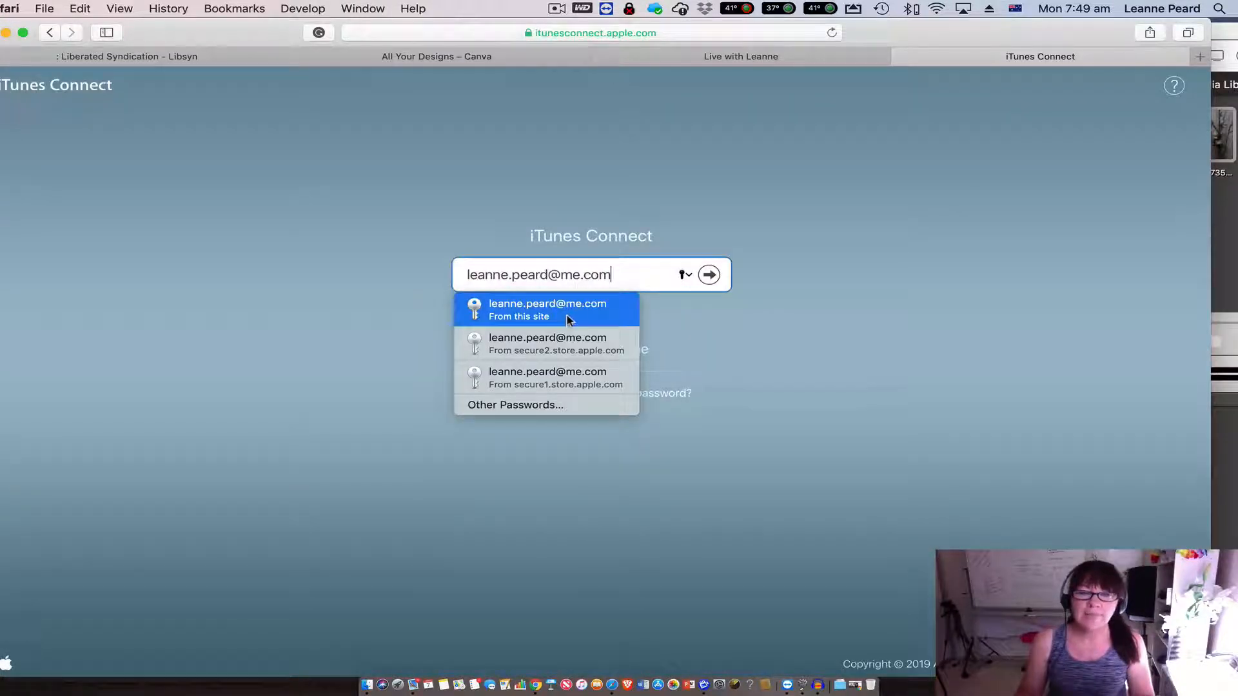
{"action": "left_click", "coordinate": [566, 316]}
{"action": "left_click", "coordinate": [709, 276]}
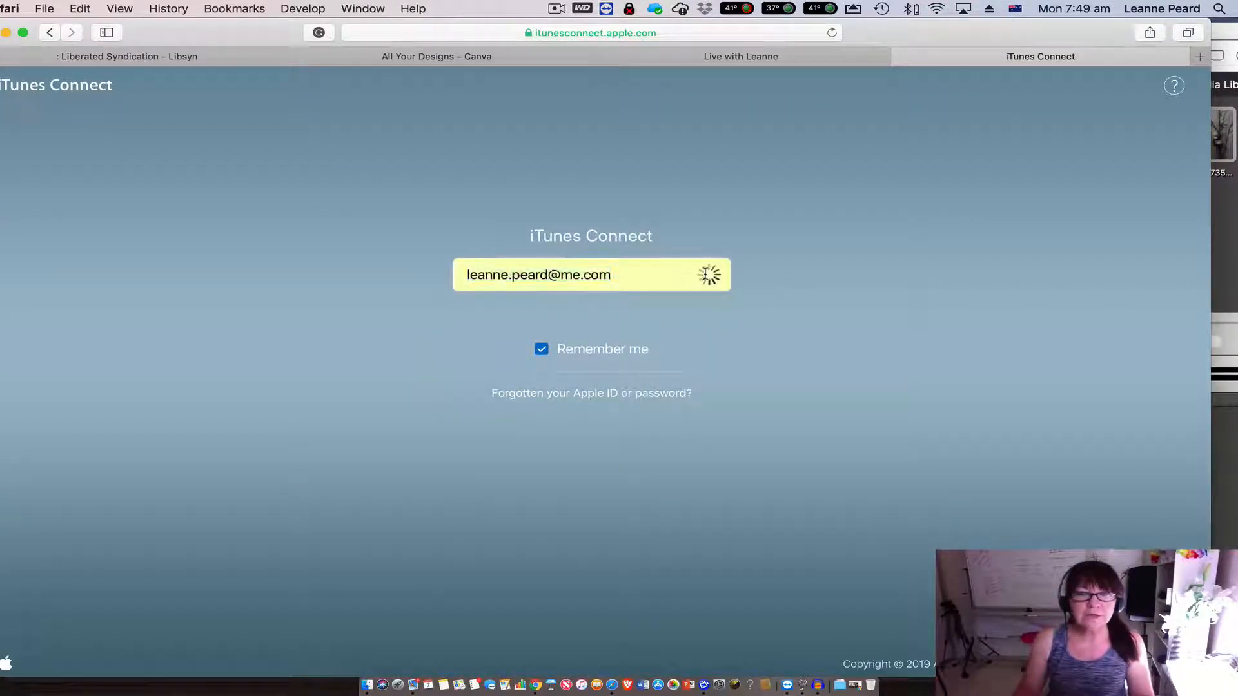
{"action": "left_click", "coordinate": [709, 308]}
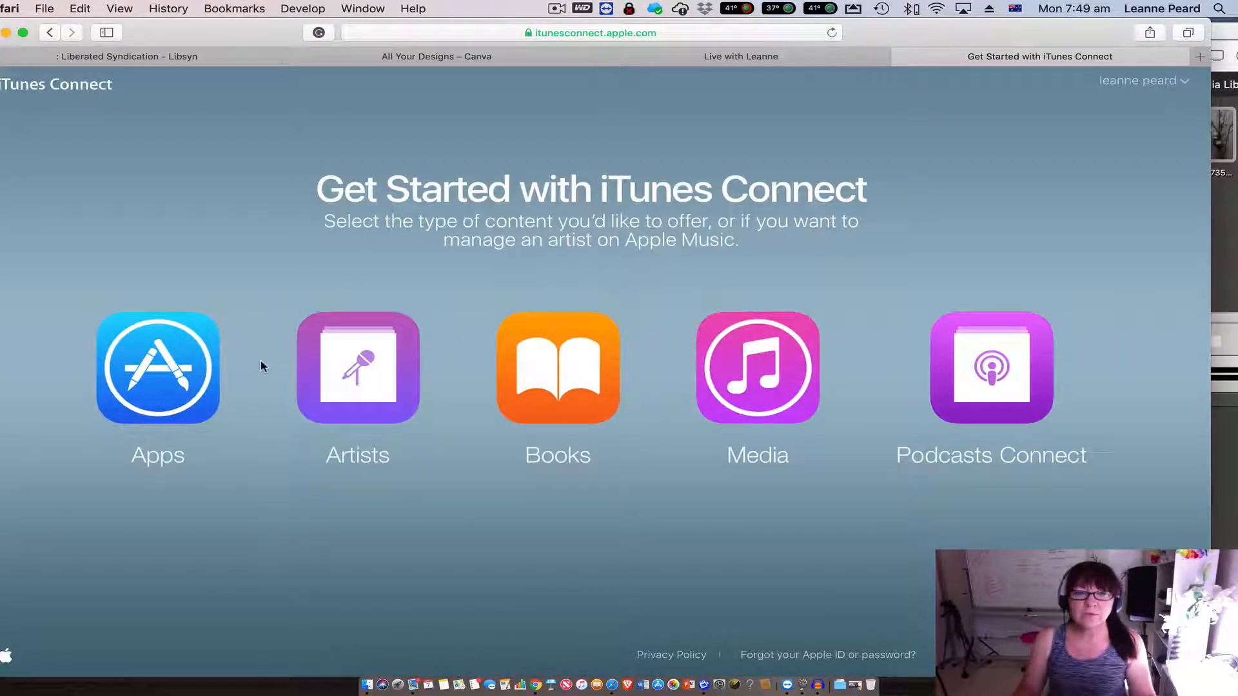
Start a new feed from Podcasts Connect's My Podcasts page, then return to the Libsyn tab.
{"action": "left_click", "coordinate": [993, 372]}
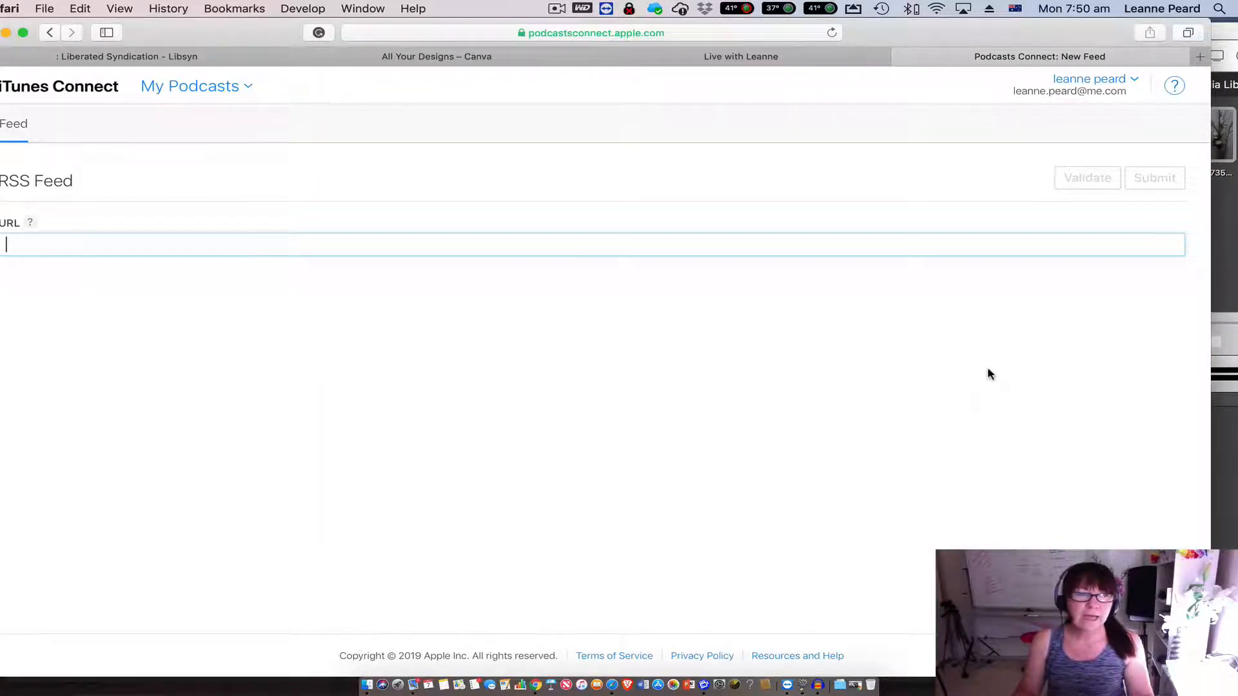
{"action": "left_click", "coordinate": [246, 85]}
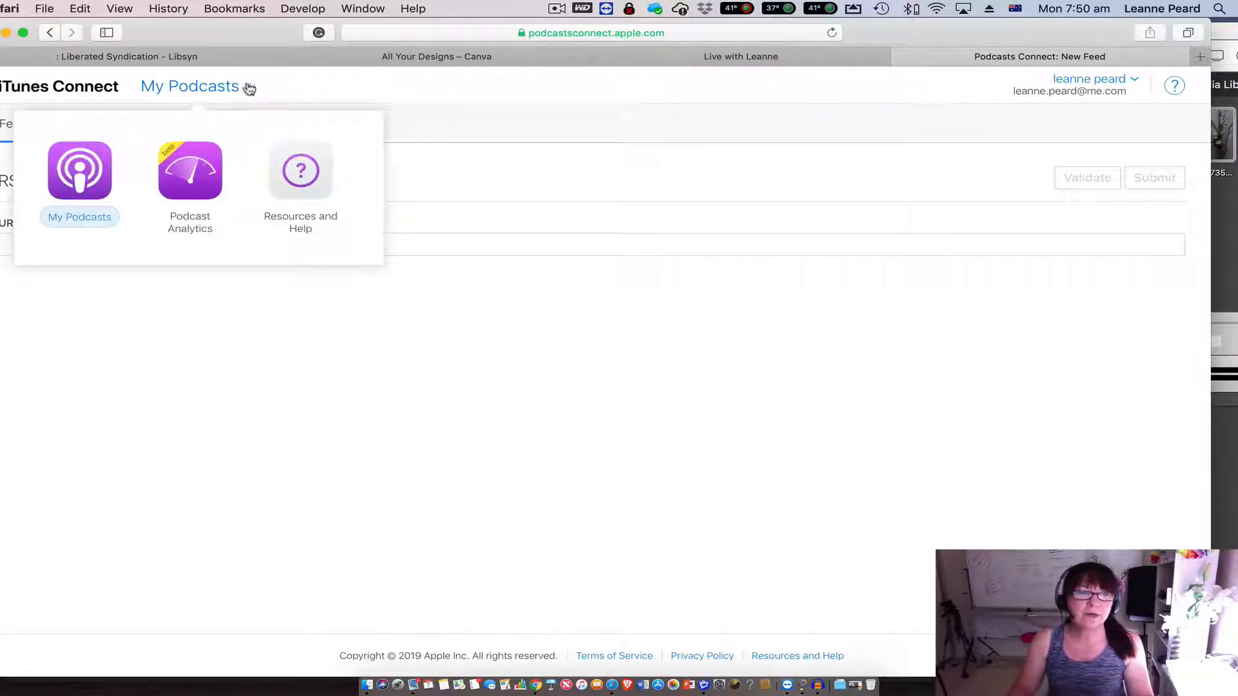
{"action": "left_click", "coordinate": [65, 156]}
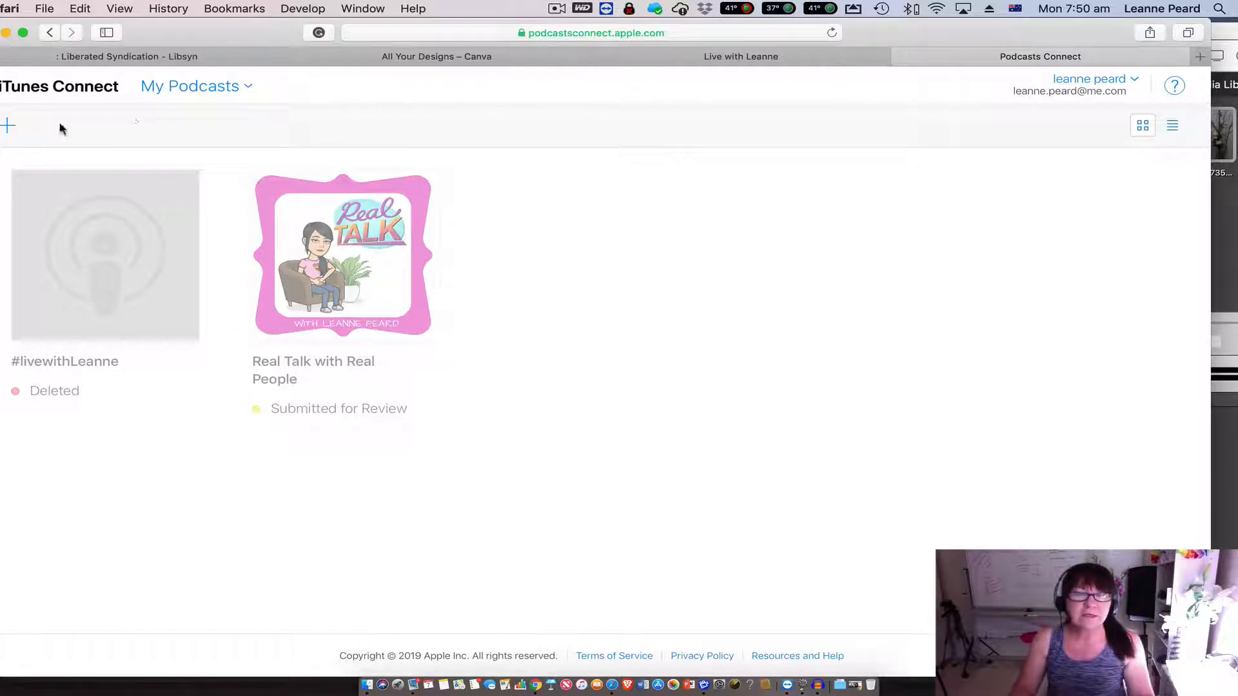
{"action": "left_click", "coordinate": [8, 127]}
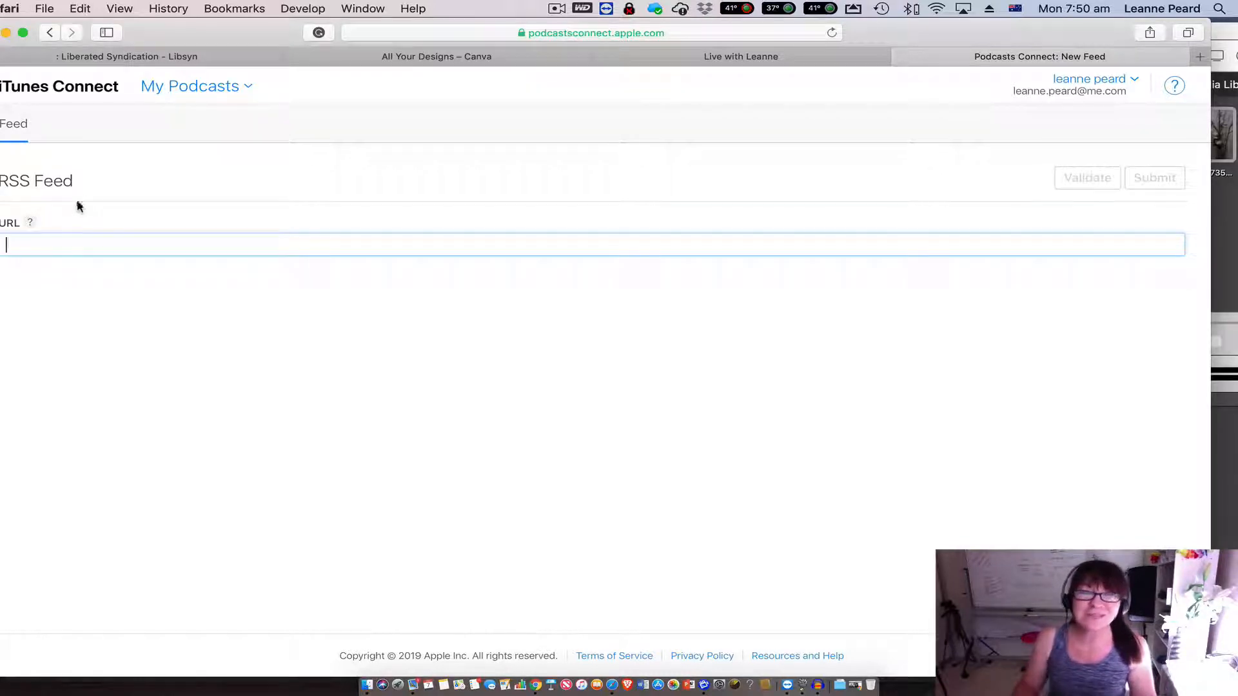
{"action": "left_click", "coordinate": [144, 56]}
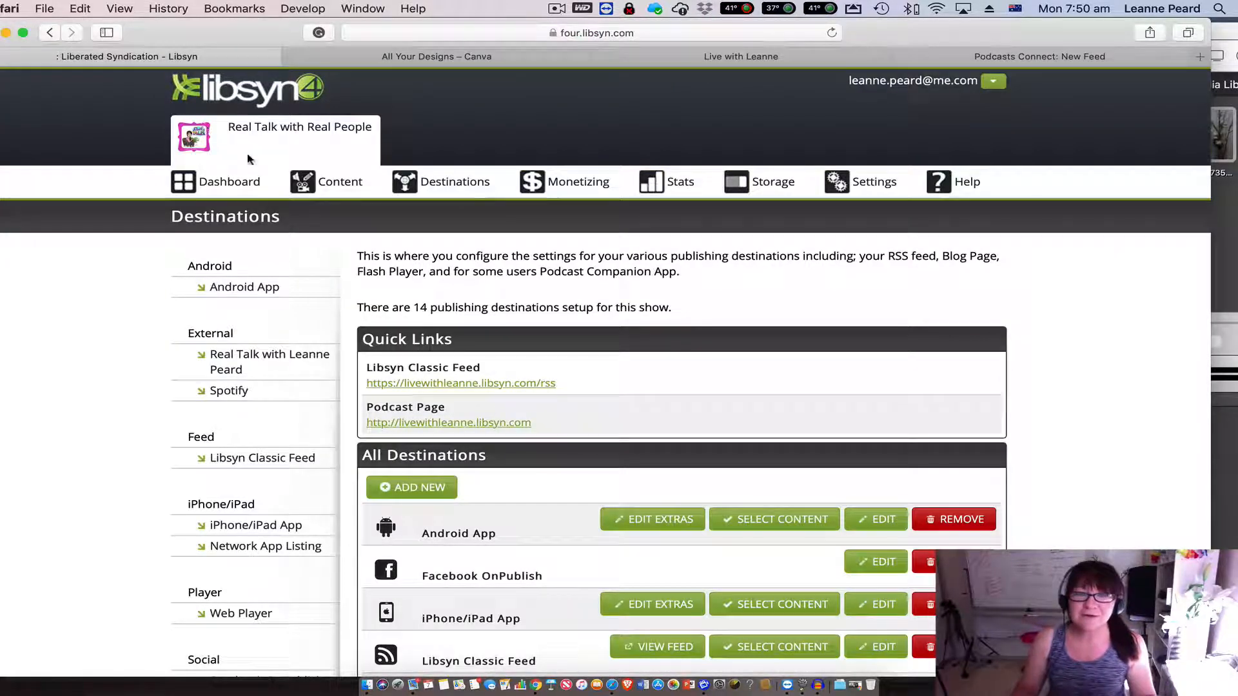
Switch to the Podcasts Connect New Feed form and select its RSS URL field.
{"action": "scroll", "coordinate": [271, 155], "scroll_direction": "down", "scroll_amount": 3}
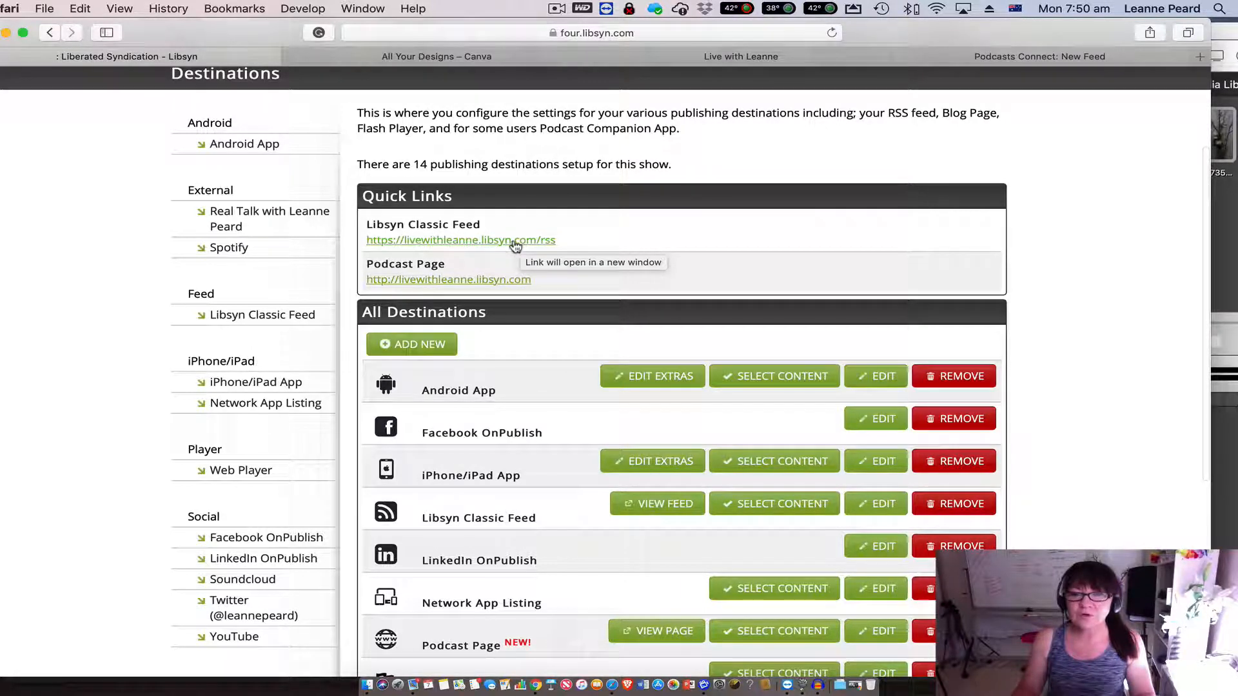
{"action": "left_click", "coordinate": [965, 63]}
{"action": "left_click", "coordinate": [181, 248]}
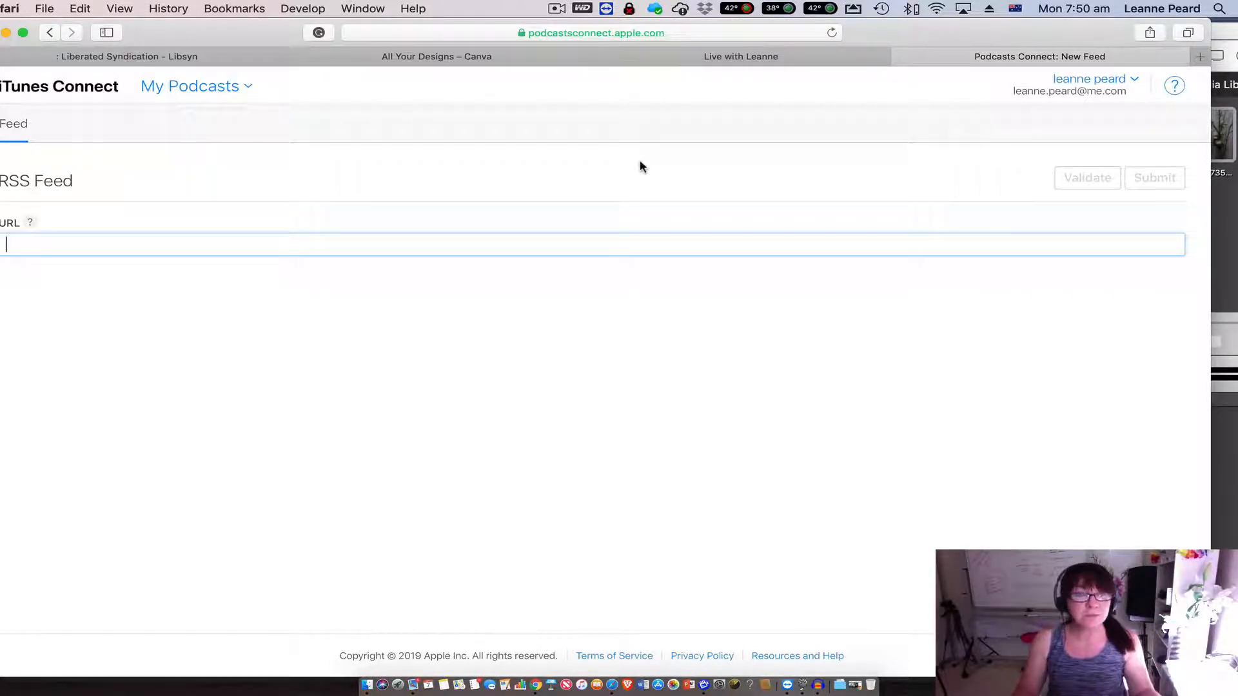
Back on Libsyn Destinations, open the show's Podcast Page quick link.
{"action": "left_click", "coordinate": [100, 57]}
{"action": "scroll", "coordinate": [623, 232], "scroll_direction": "up", "scroll_amount": 5}
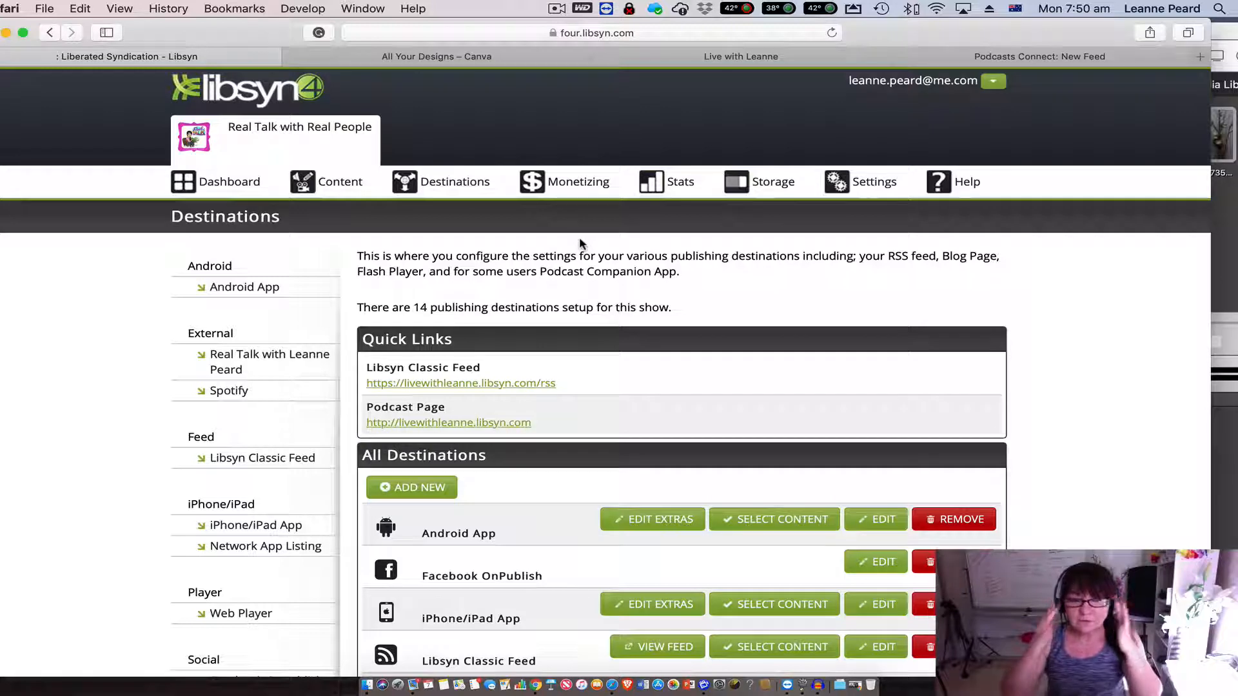
{"action": "scroll", "coordinate": [525, 365], "scroll_direction": "down", "scroll_amount": 1}
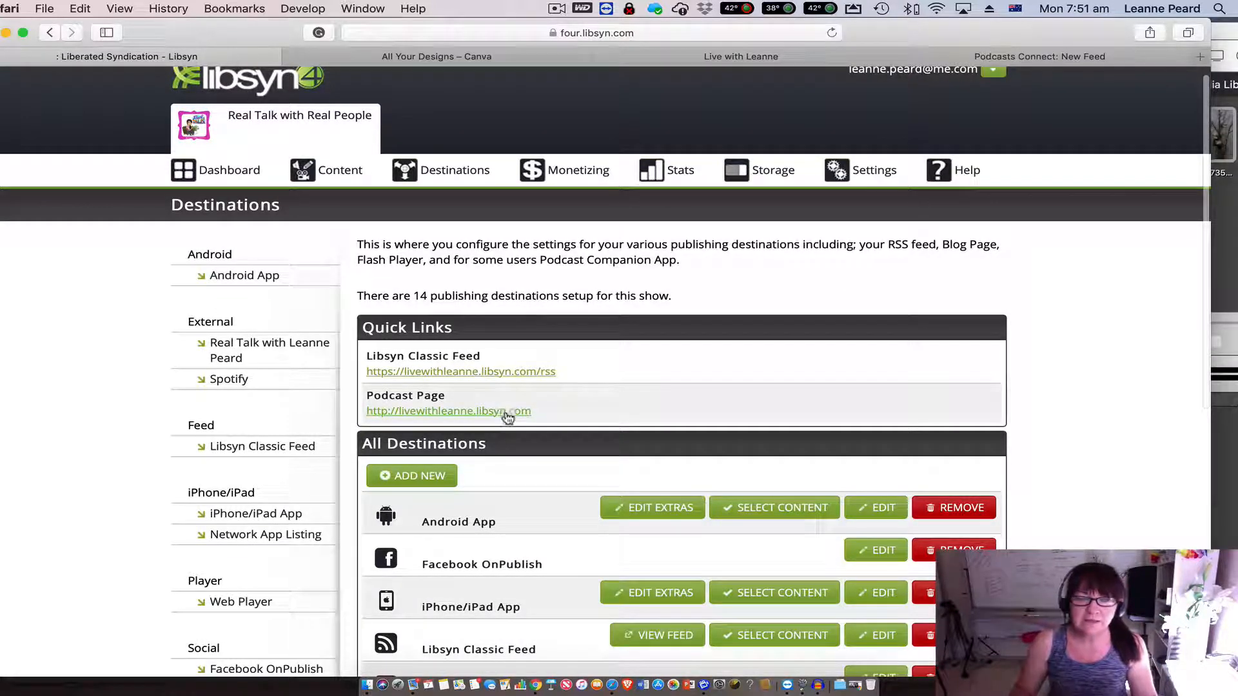
{"action": "left_click", "coordinate": [433, 413]}
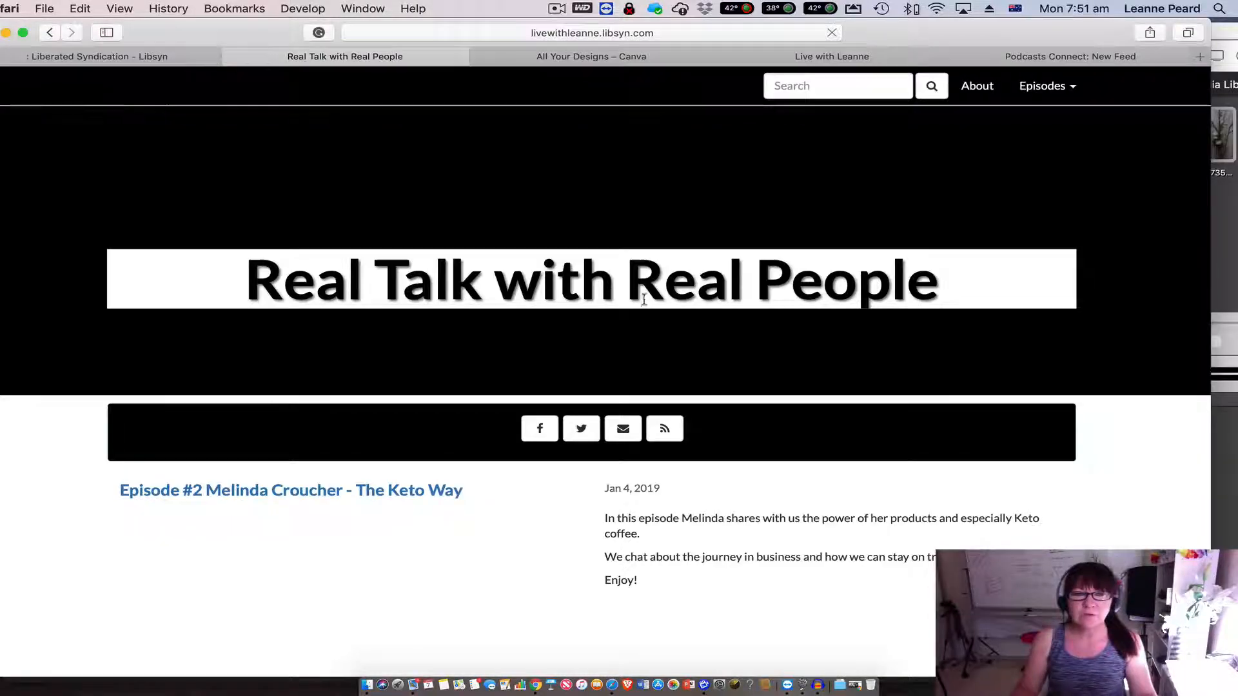
Browse the public podcast page, then view and close its About the Podcast window.
{"action": "scroll", "coordinate": [1002, 336], "scroll_direction": "down", "scroll_amount": 5}
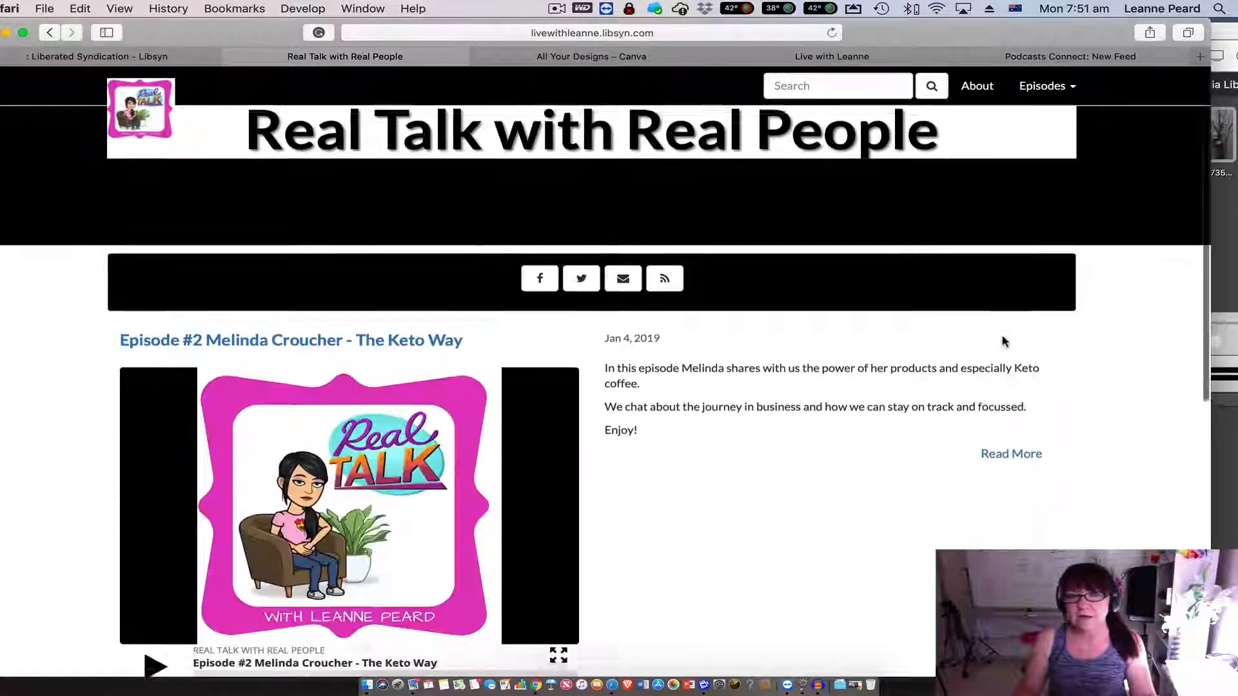
{"action": "scroll", "coordinate": [1008, 339], "scroll_direction": "down", "scroll_amount": 7}
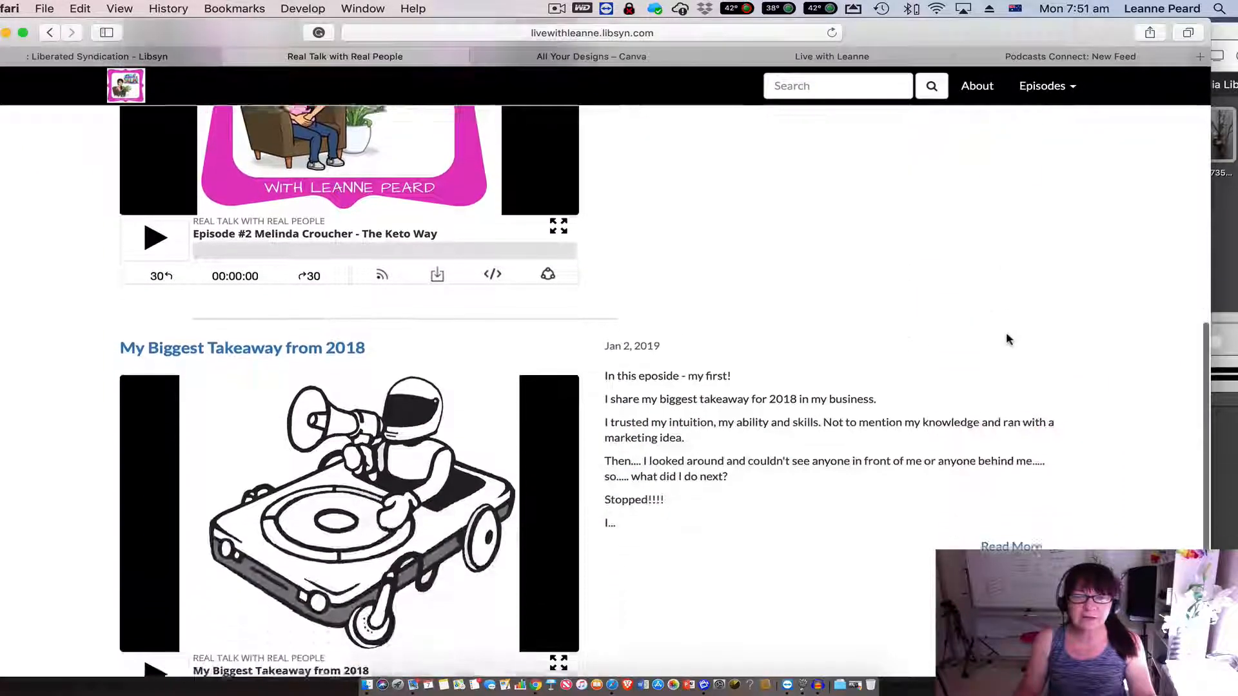
{"action": "scroll", "coordinate": [1009, 337], "scroll_direction": "up", "scroll_amount": 12}
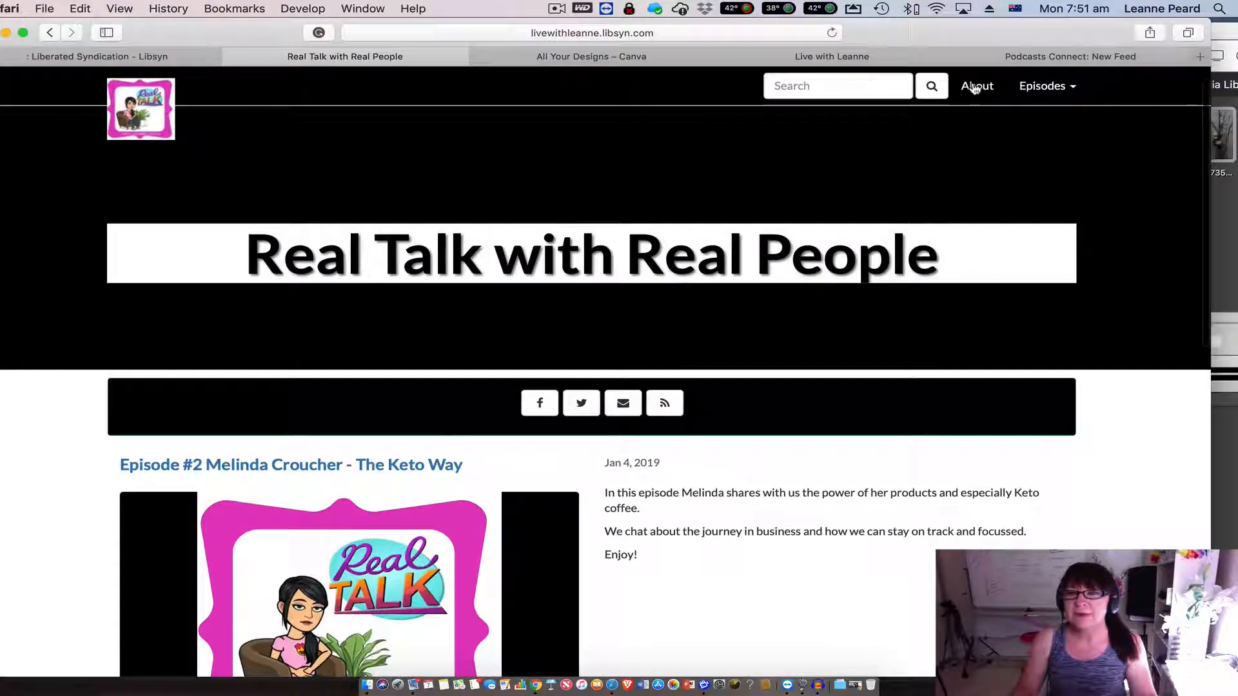
{"action": "left_click", "coordinate": [975, 86]}
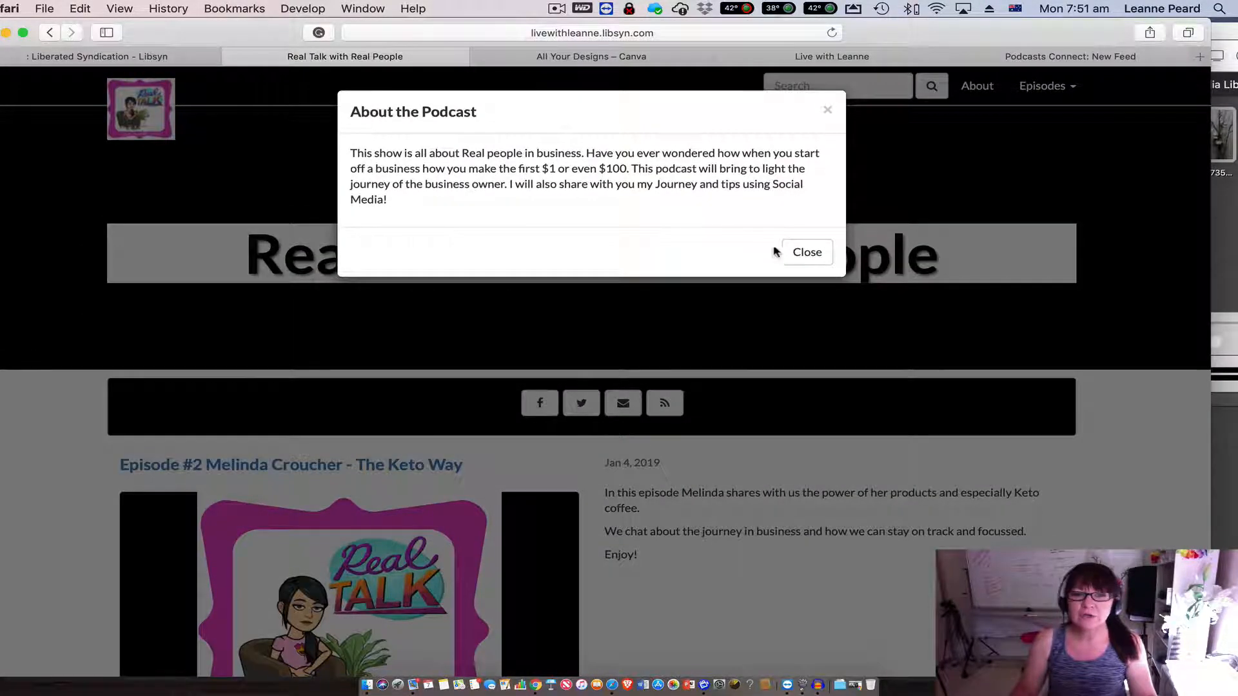
{"action": "left_click", "coordinate": [818, 252]}
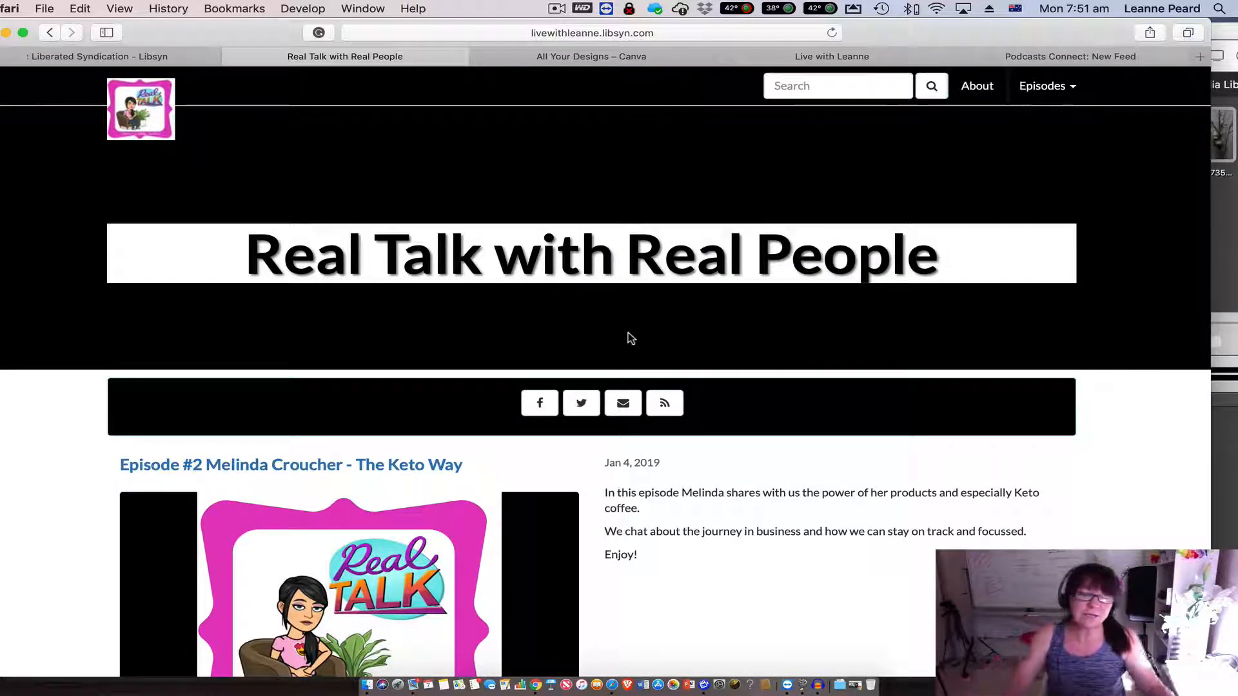
Return to Libsyn's Destinations tab, reload the existing destinations list and scroll through it.
{"action": "left_click", "coordinate": [155, 58]}
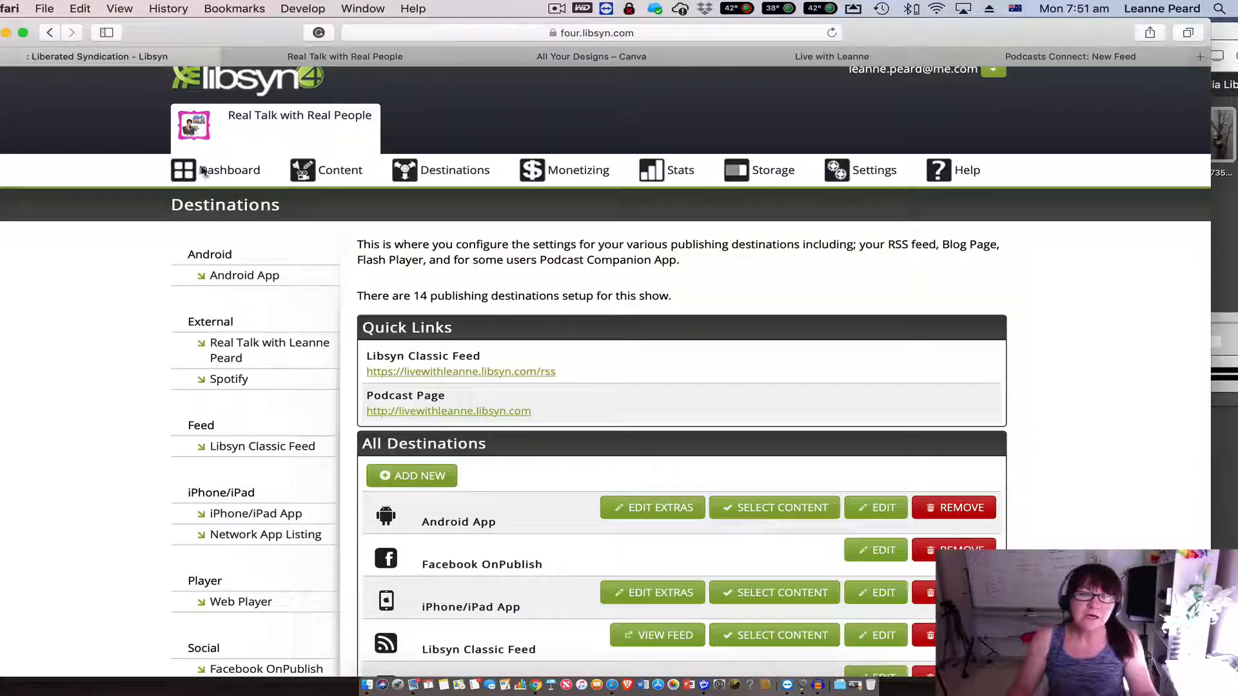
{"action": "scroll", "coordinate": [260, 346], "scroll_direction": "down", "scroll_amount": 10}
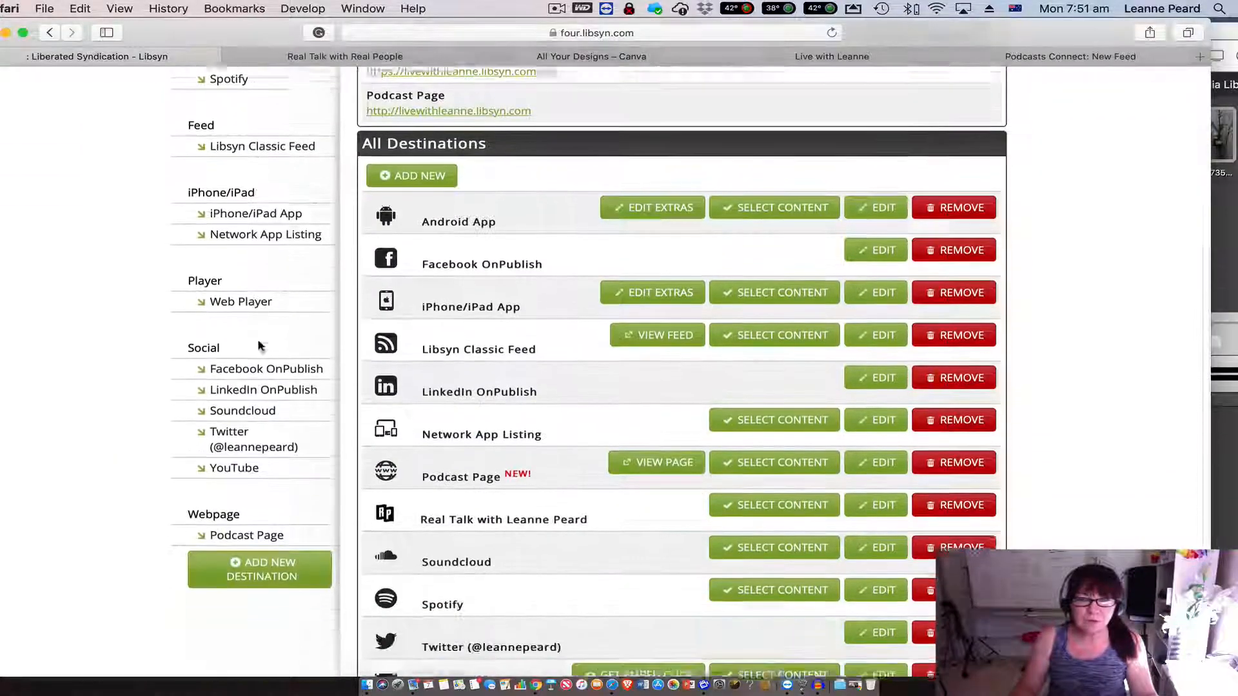
{"action": "scroll", "coordinate": [263, 350], "scroll_direction": "up", "scroll_amount": 7}
{"action": "scroll", "coordinate": [268, 349], "scroll_direction": "up", "scroll_amount": 3}
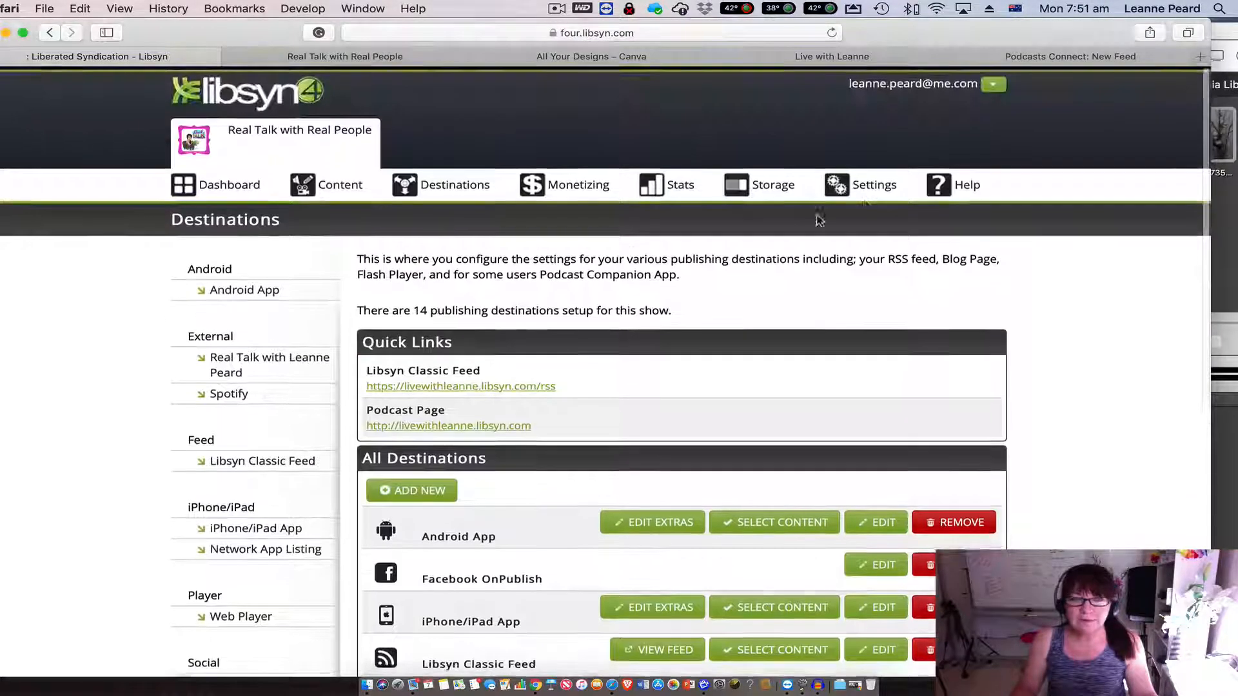
{"action": "left_click", "coordinate": [409, 183]}
{"action": "scroll", "coordinate": [219, 303], "scroll_direction": "down", "scroll_amount": 5}
{"action": "scroll", "coordinate": [229, 298], "scroll_direction": "up", "scroll_amount": 4}
{"action": "scroll", "coordinate": [232, 296], "scroll_direction": "down", "scroll_amount": 5}
{"action": "scroll", "coordinate": [237, 296], "scroll_direction": "down", "scroll_amount": 4}
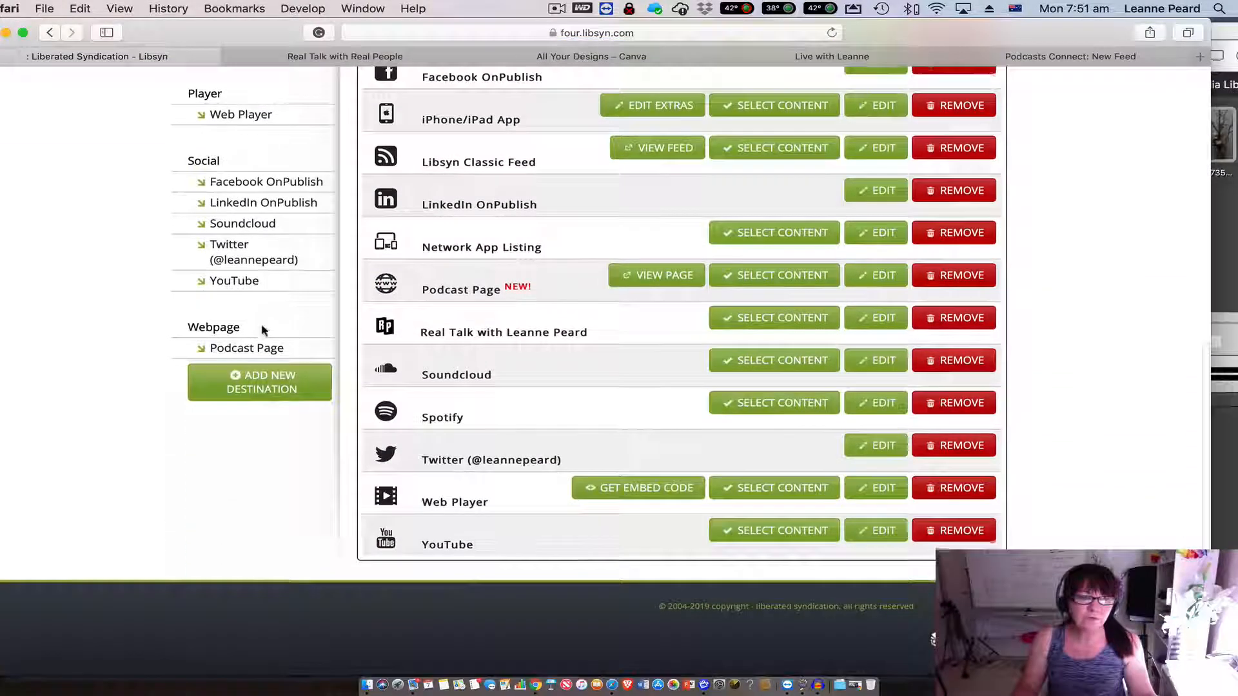
{"action": "scroll", "coordinate": [56, 291], "scroll_direction": "up", "scroll_amount": 4}
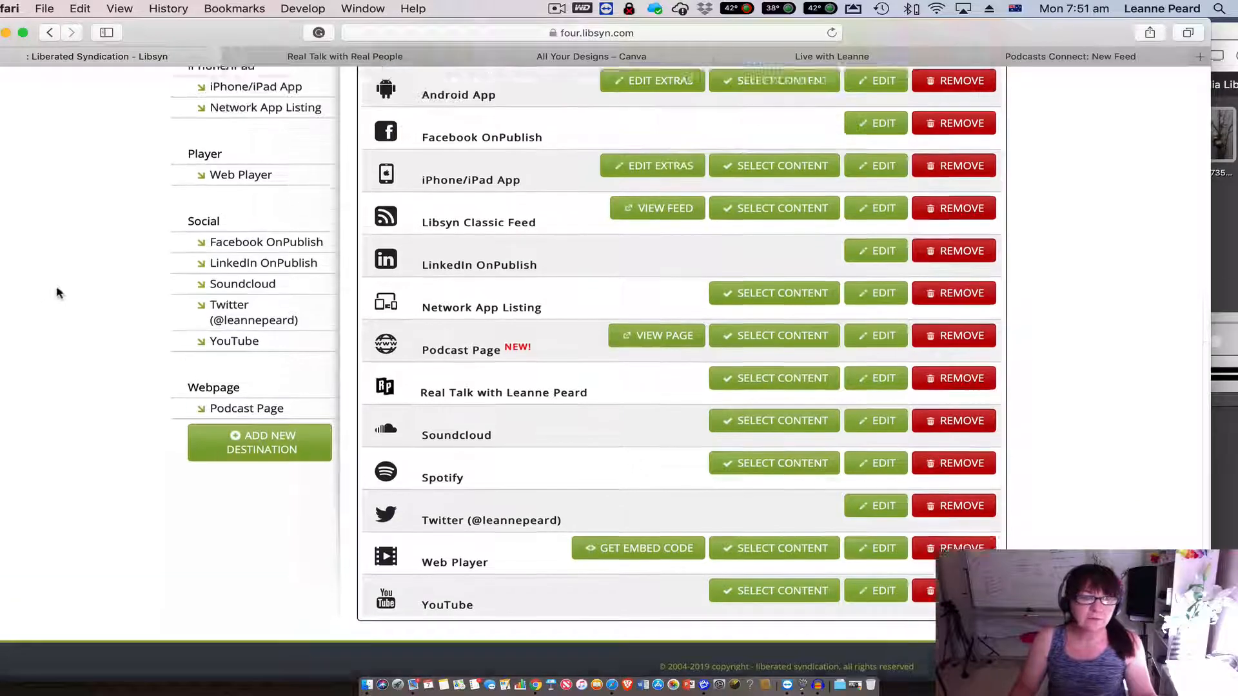
{"action": "scroll", "coordinate": [63, 291], "scroll_direction": "up", "scroll_amount": 2}
{"action": "scroll", "coordinate": [593, 300], "scroll_direction": "down", "scroll_amount": 5}
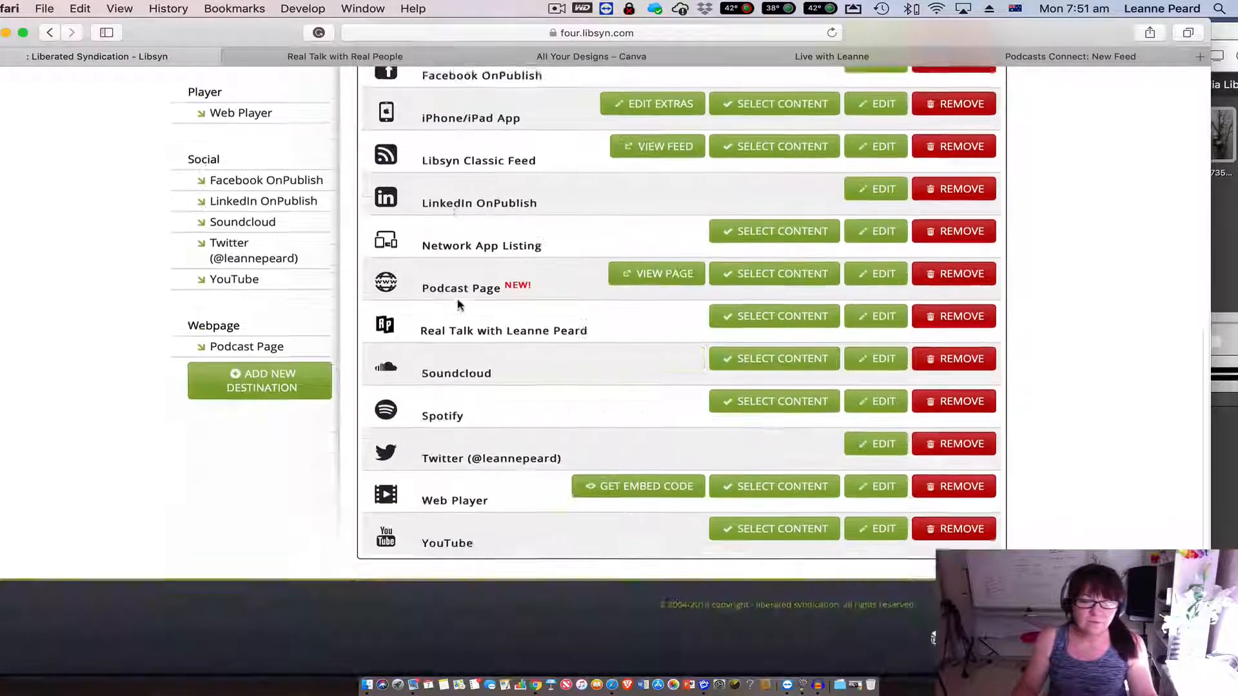
{"action": "scroll", "coordinate": [488, 328], "scroll_direction": "up", "scroll_amount": 2}
Add WordPress as a new destination and scroll through its Create New Destination form.
{"action": "left_click", "coordinate": [260, 493]}
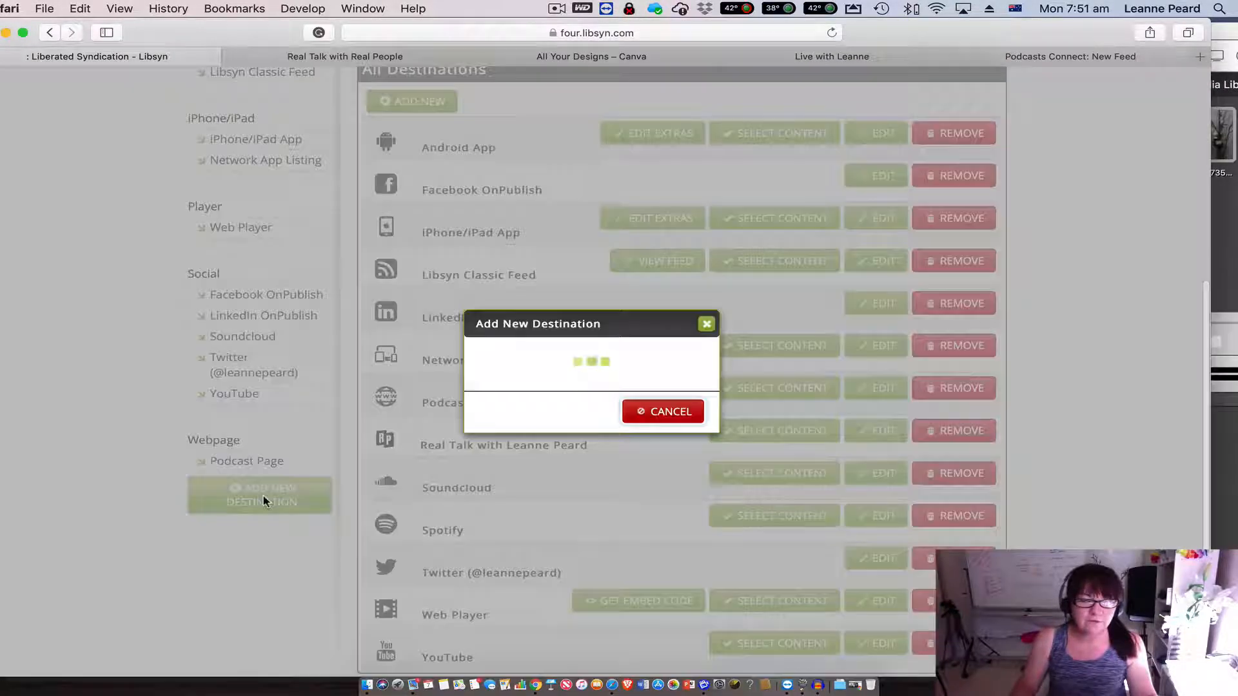
{"action": "scroll", "coordinate": [427, 422], "scroll_direction": "down", "scroll_amount": 3}
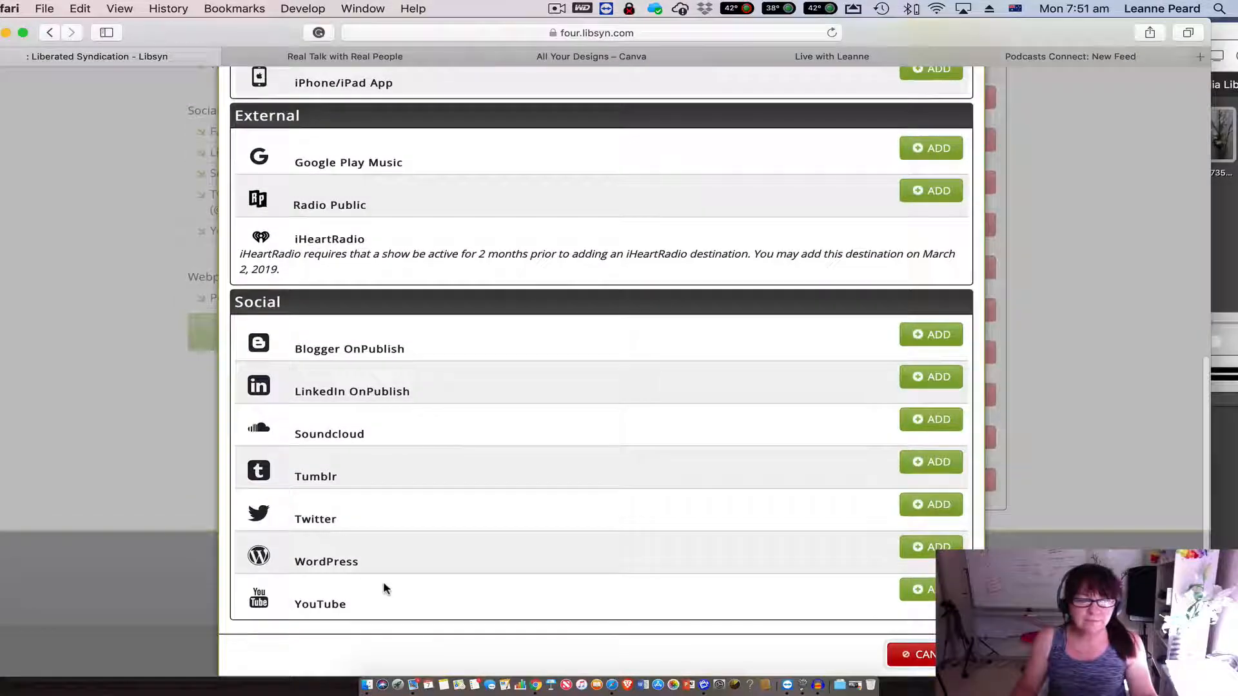
{"action": "left_click", "coordinate": [928, 546]}
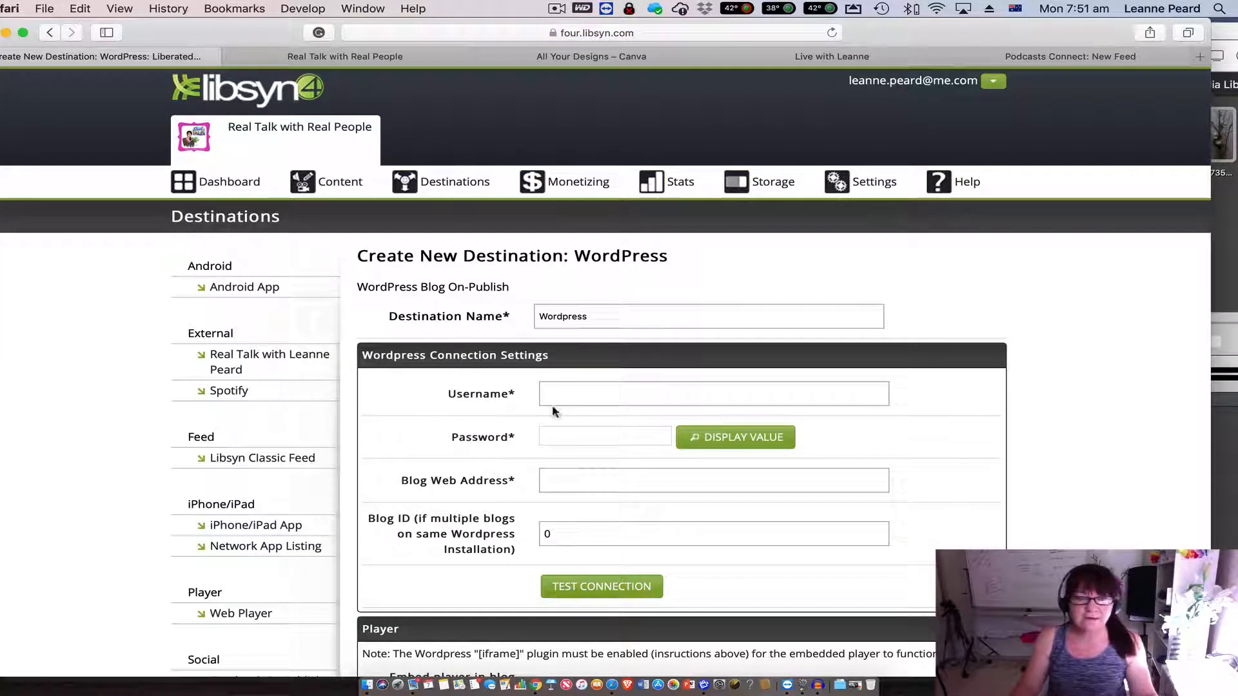
{"action": "scroll", "coordinate": [552, 407], "scroll_direction": "down", "scroll_amount": 5}
{"action": "scroll", "coordinate": [554, 413], "scroll_direction": "down", "scroll_amount": 8}
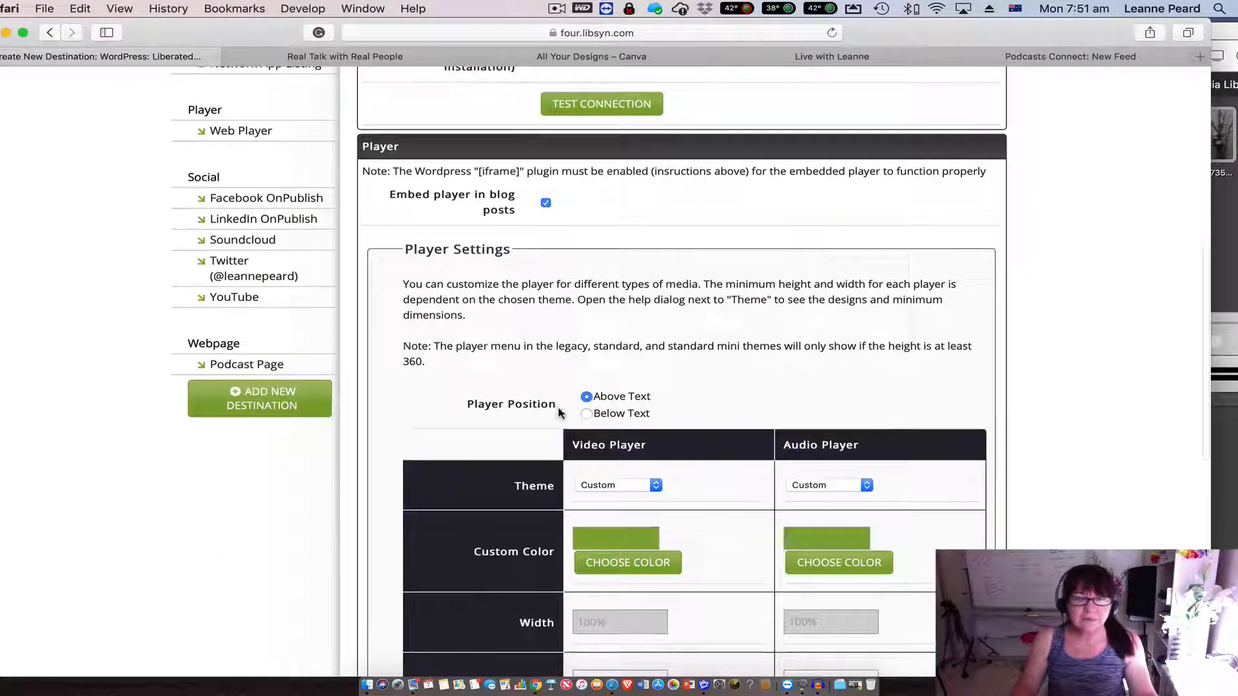
{"action": "scroll", "coordinate": [564, 411], "scroll_direction": "down", "scroll_amount": 3}
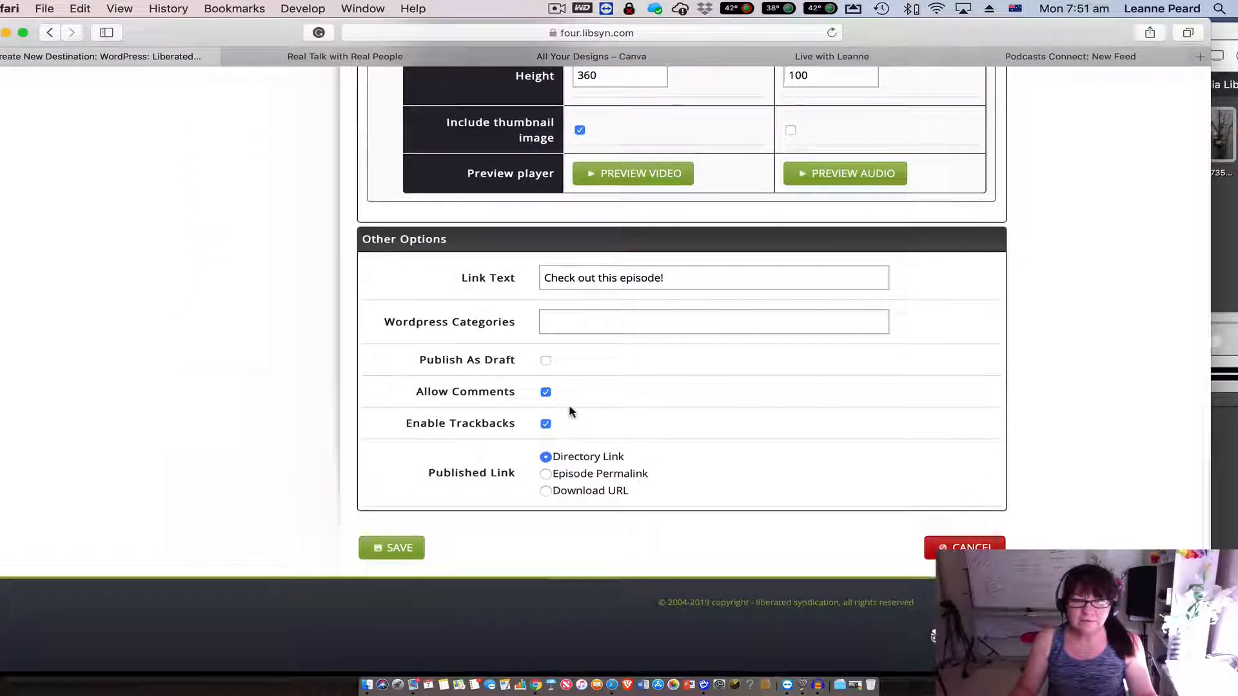
{"action": "scroll", "coordinate": [567, 406], "scroll_direction": "up", "scroll_amount": 12}
{"action": "scroll", "coordinate": [568, 412], "scroll_direction": "up", "scroll_amount": 3}
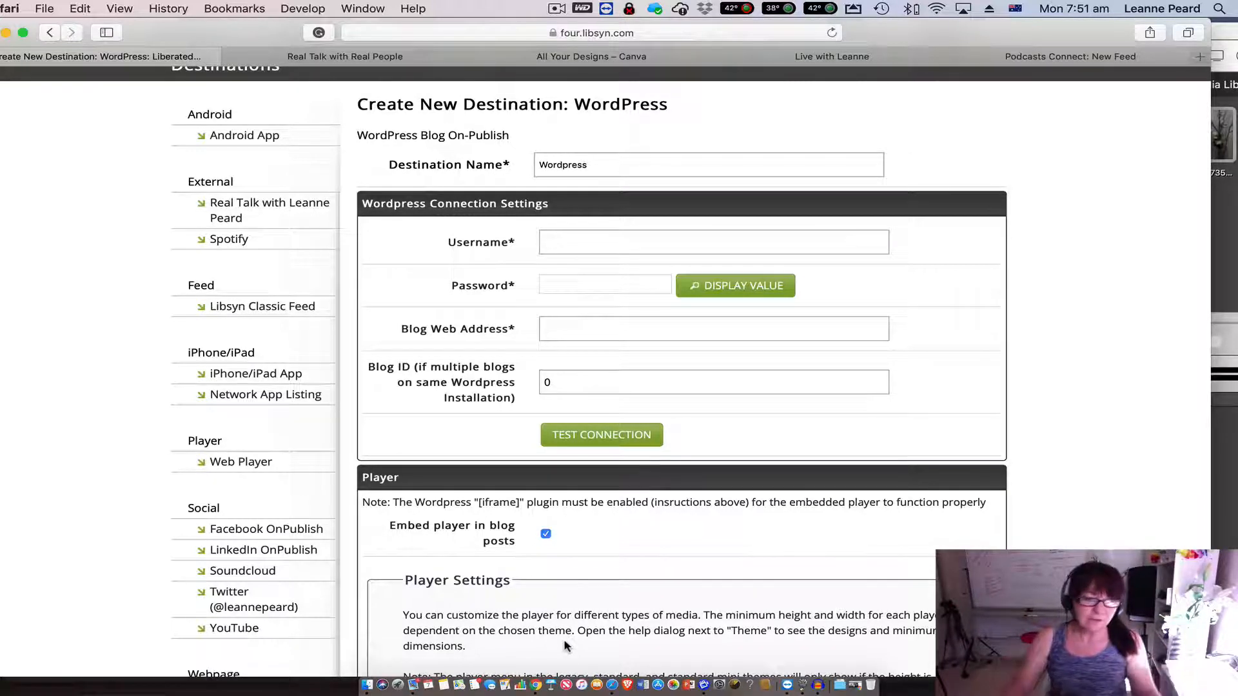
{"action": "scroll", "coordinate": [62, 462], "scroll_direction": "down", "scroll_amount": 10}
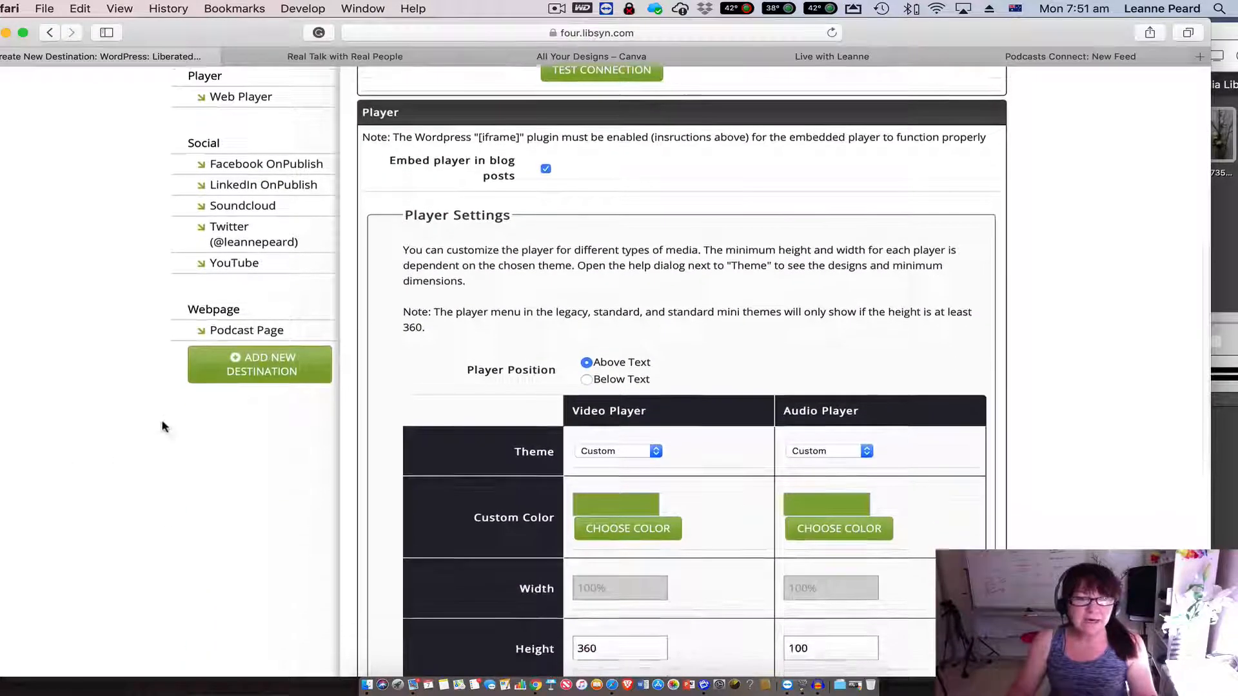
{"action": "scroll", "coordinate": [161, 422], "scroll_direction": "up", "scroll_amount": 10}
{"action": "scroll", "coordinate": [221, 296], "scroll_direction": "up", "scroll_amount": 3}
Return to the existing destinations list and preview, then close, the Web Player embed code.
{"action": "mouse_move", "coordinate": [451, 182]}
{"action": "left_click", "coordinate": [456, 231]}
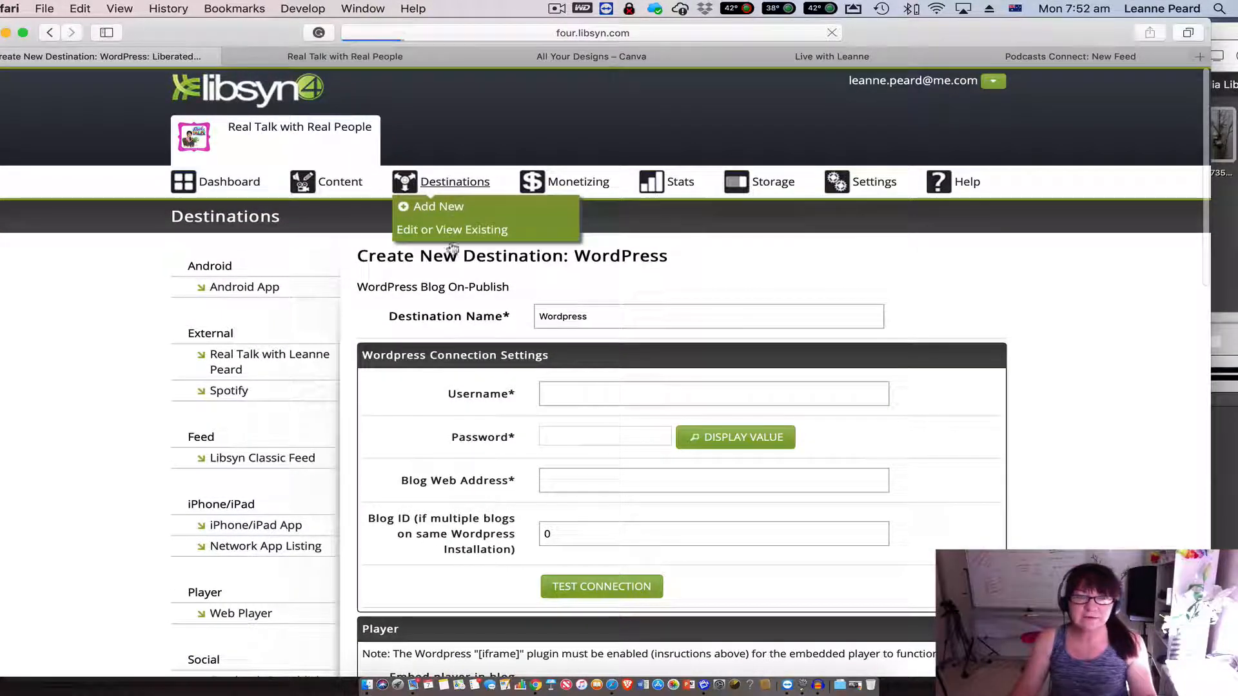
{"action": "scroll", "coordinate": [553, 376], "scroll_direction": "down", "scroll_amount": 10}
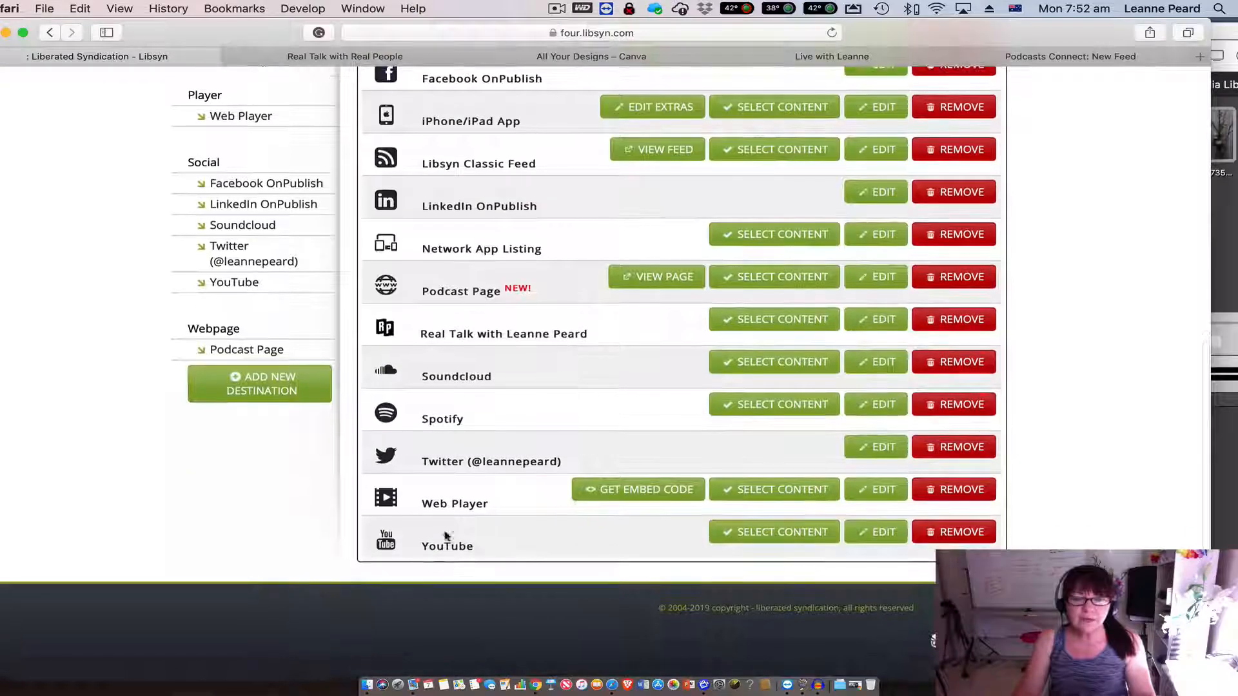
{"action": "left_click", "coordinate": [653, 491]}
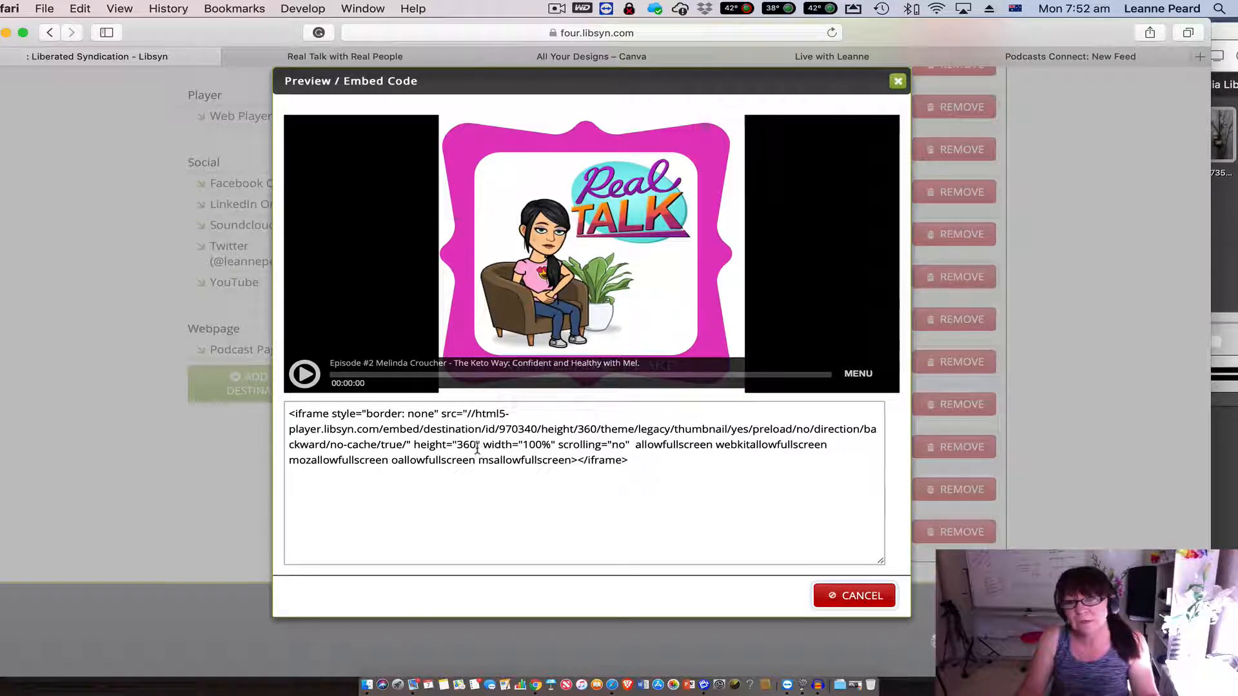
{"action": "left_click", "coordinate": [897, 80]}
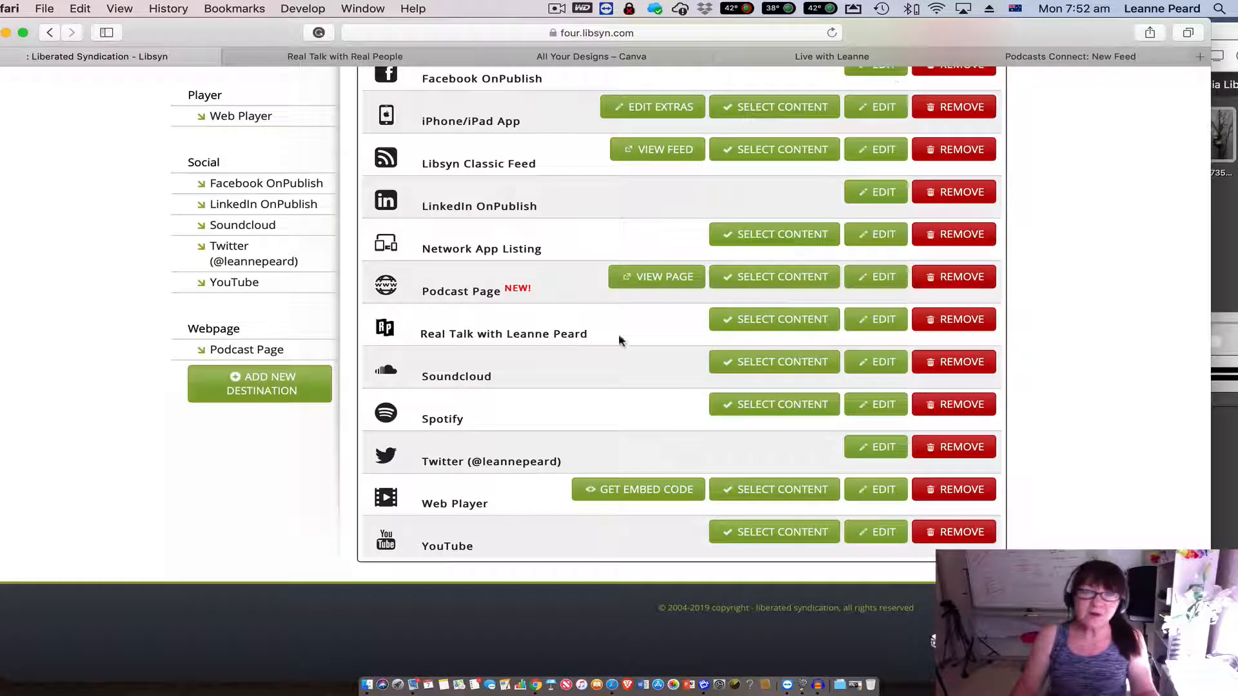
{"action": "scroll", "coordinate": [650, 323], "scroll_direction": "up", "scroll_amount": 10}
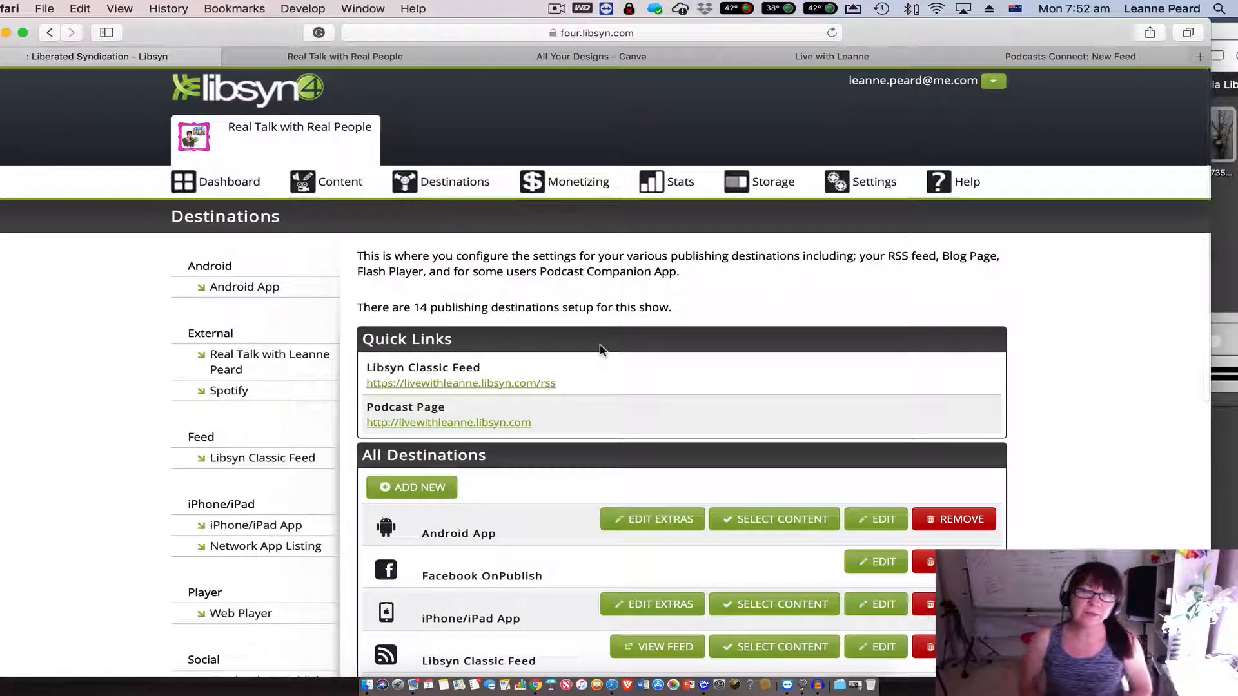